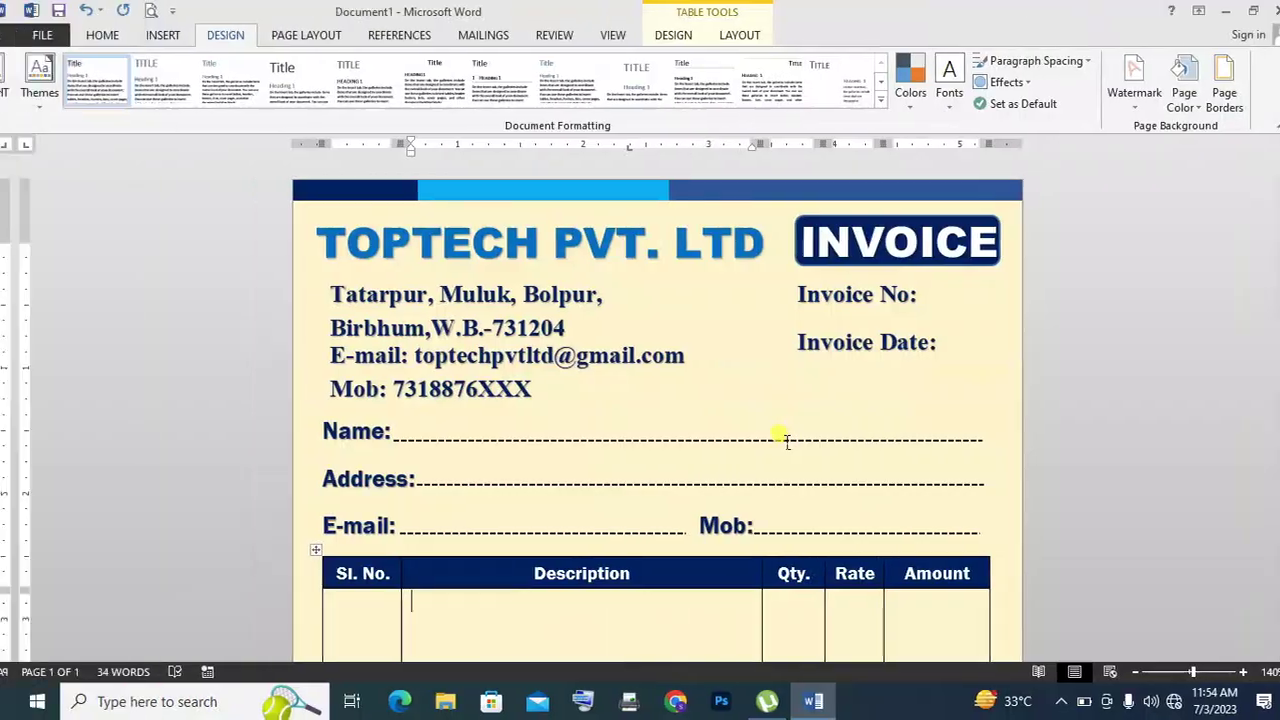
Find Word 2013 by searching 'word' in Start and open a Blank document (Document1)
{"action": "scroll", "coordinate": [772, 438], "scroll_direction": "down", "scroll_amount": 3}
{"action": "scroll", "coordinate": [772, 432], "scroll_direction": "down", "scroll_amount": 5}
{"action": "scroll", "coordinate": [779, 428], "scroll_direction": "up", "scroll_amount": 5}
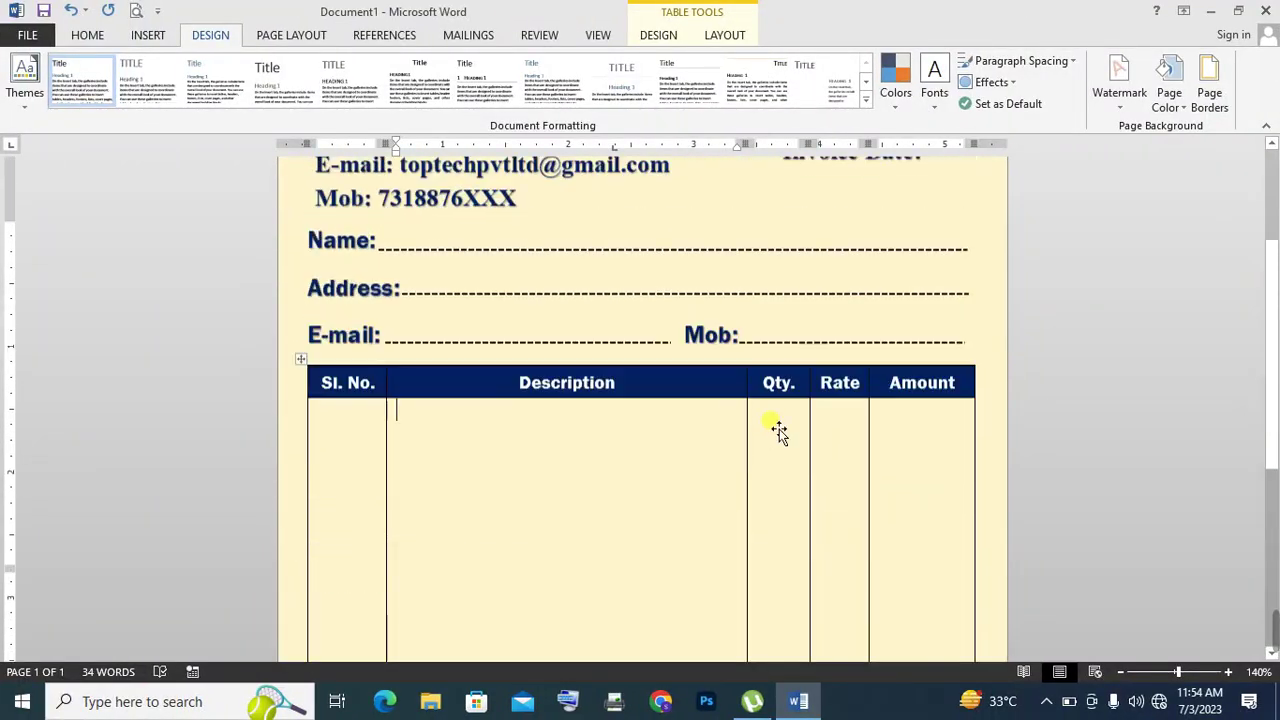
{"action": "scroll", "coordinate": [779, 428], "scroll_direction": "up", "scroll_amount": 2}
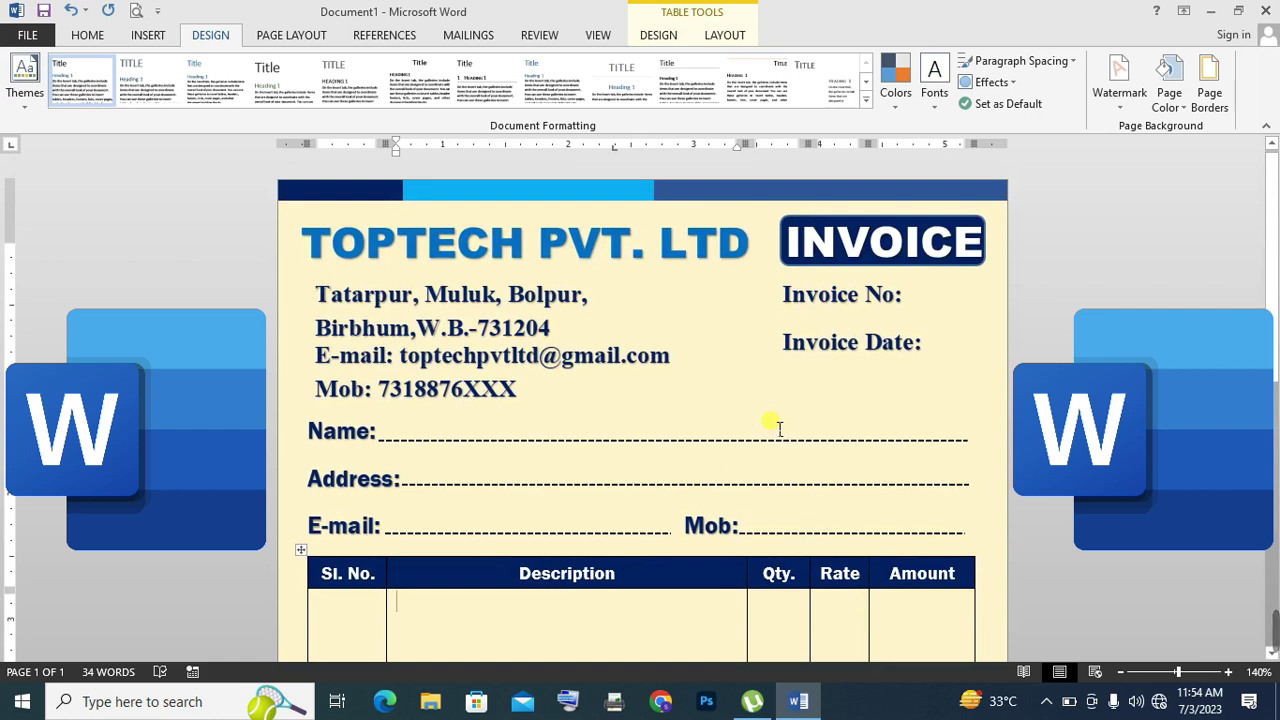
{"action": "scroll", "coordinate": [779, 428], "scroll_direction": "down", "scroll_amount": 3}
{"action": "scroll", "coordinate": [779, 428], "scroll_direction": "down", "scroll_amount": 4}
{"action": "scroll", "coordinate": [779, 428], "scroll_direction": "down", "scroll_amount": 2}
{"action": "scroll", "coordinate": [779, 428], "scroll_direction": "up", "scroll_amount": 5}
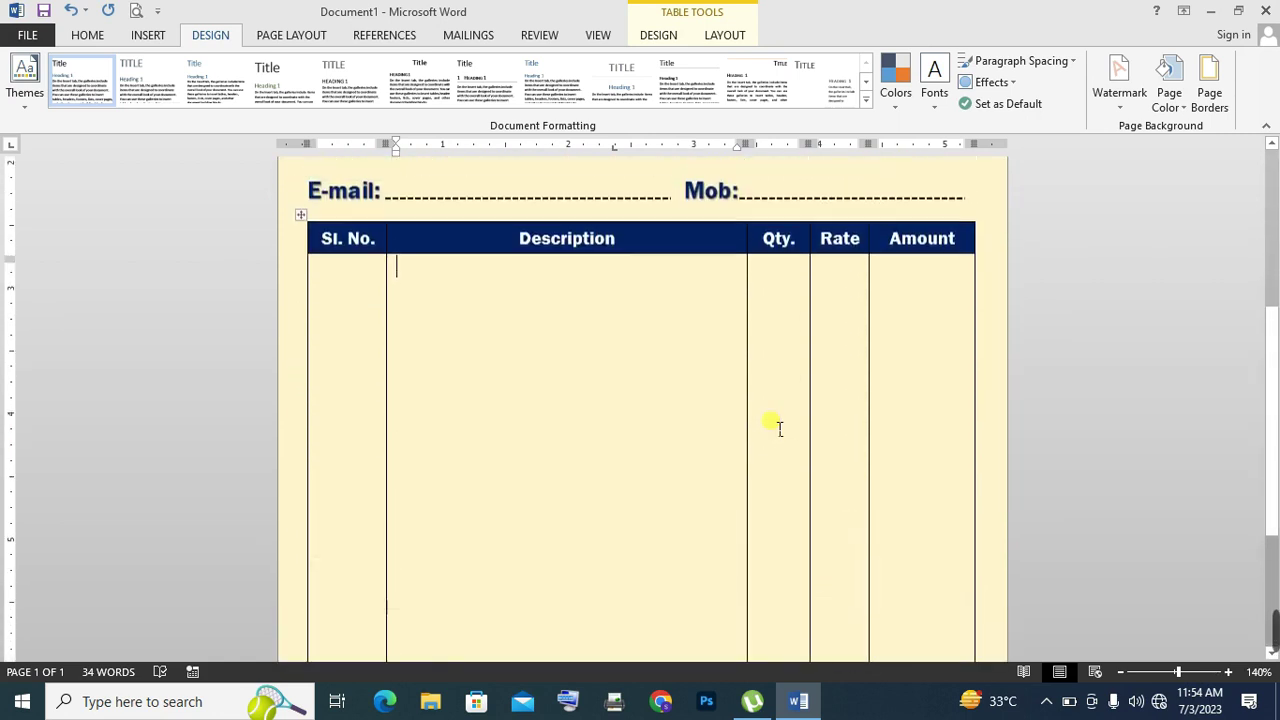
{"action": "scroll", "coordinate": [779, 428], "scroll_direction": "up", "scroll_amount": 5}
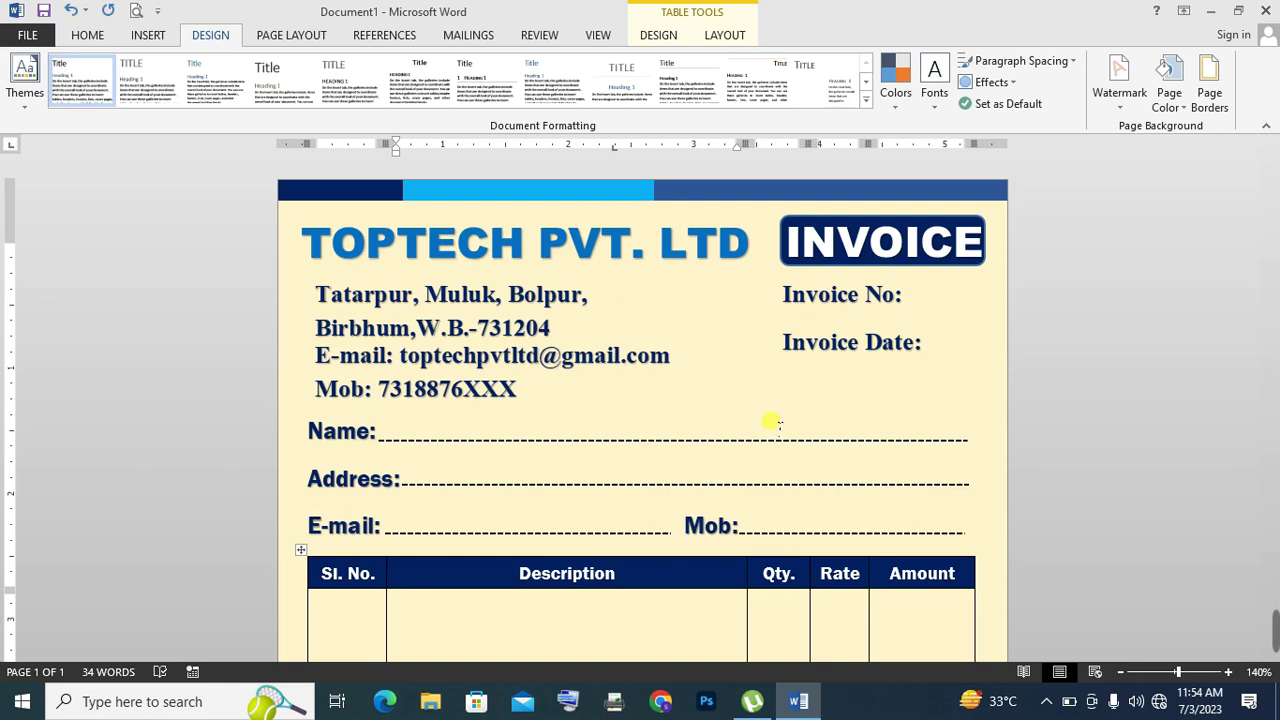
{"action": "scroll", "coordinate": [779, 424], "scroll_direction": "down", "scroll_amount": 3}
{"action": "scroll", "coordinate": [779, 426], "scroll_direction": "down", "scroll_amount": 2}
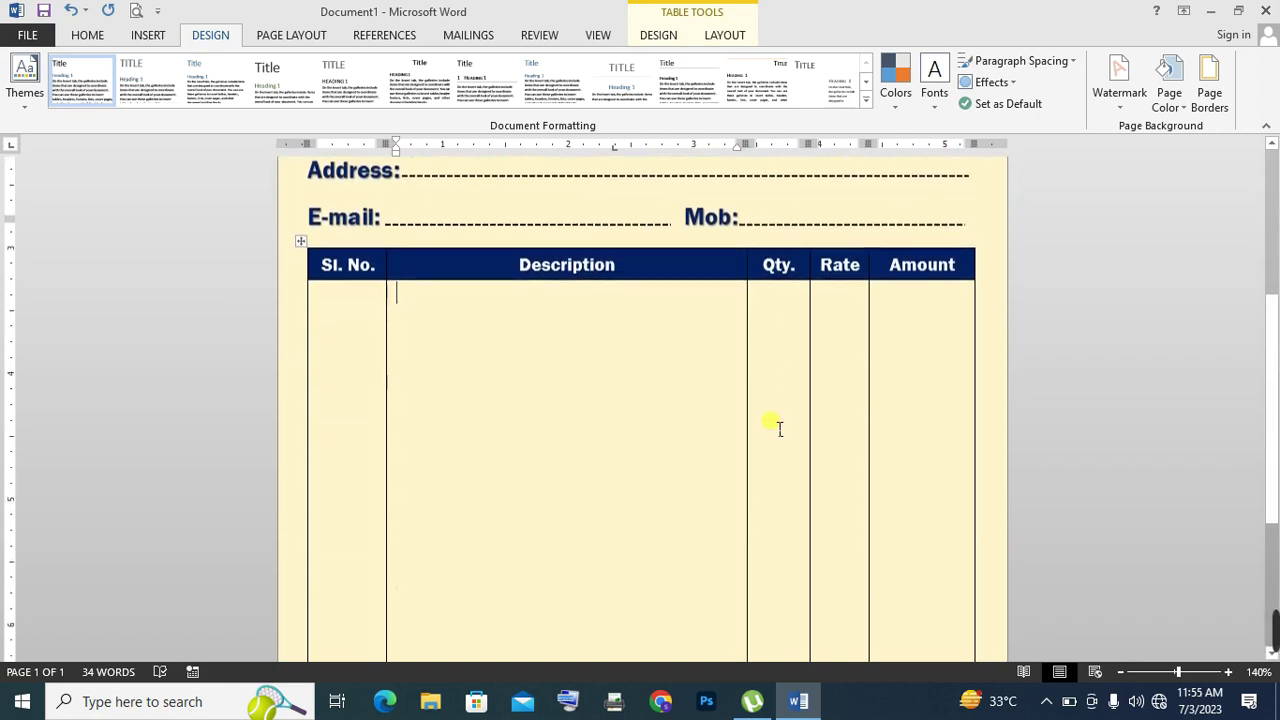
{"action": "scroll", "coordinate": [779, 428], "scroll_direction": "down", "scroll_amount": 4}
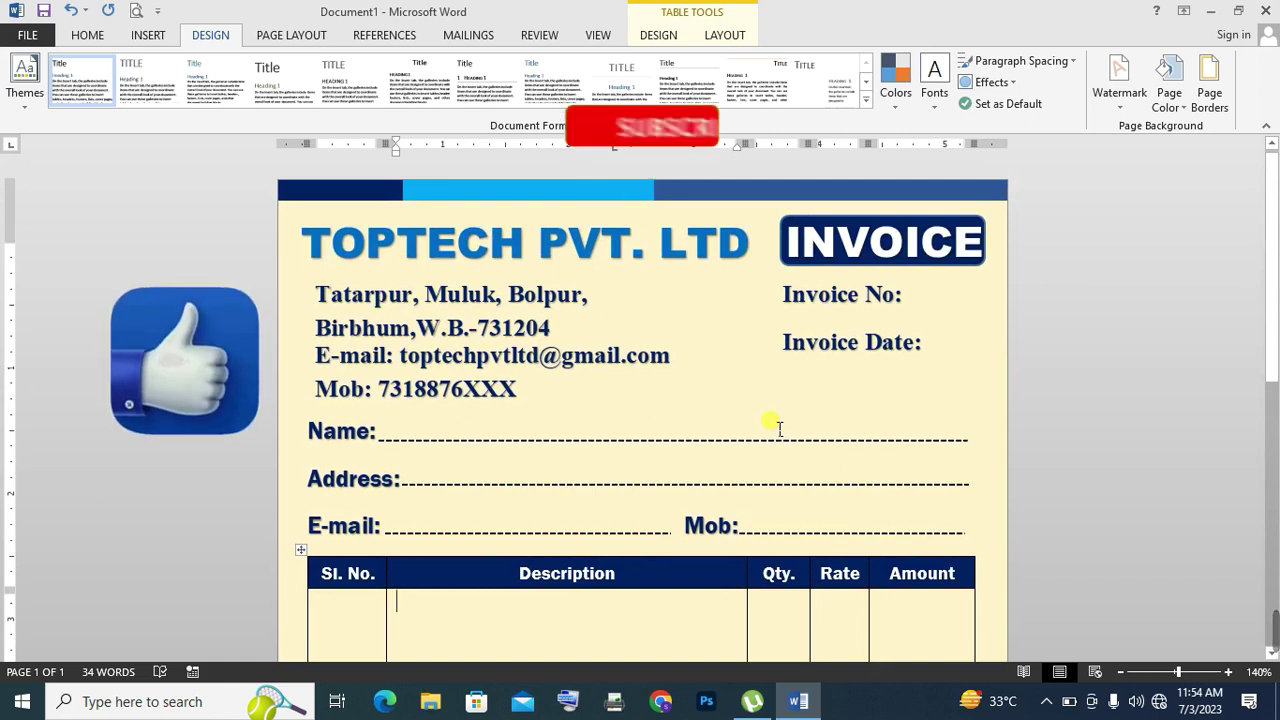
{"action": "scroll", "coordinate": [779, 428], "scroll_direction": "down", "scroll_amount": 3}
{"action": "scroll", "coordinate": [779, 428], "scroll_direction": "down", "scroll_amount": 4}
{"action": "scroll", "coordinate": [779, 427], "scroll_direction": "down", "scroll_amount": 1}
{"action": "scroll", "coordinate": [779, 427], "scroll_direction": "up", "scroll_amount": 4}
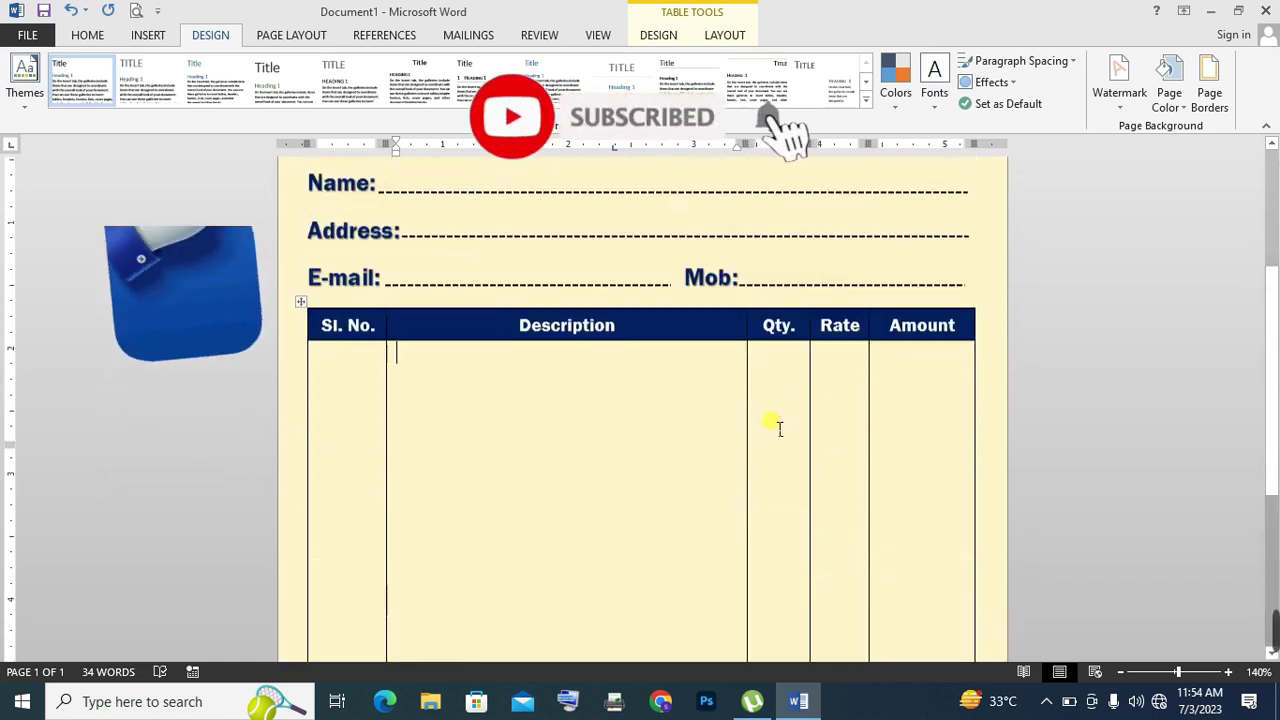
{"action": "scroll", "coordinate": [779, 425], "scroll_direction": "up", "scroll_amount": 3}
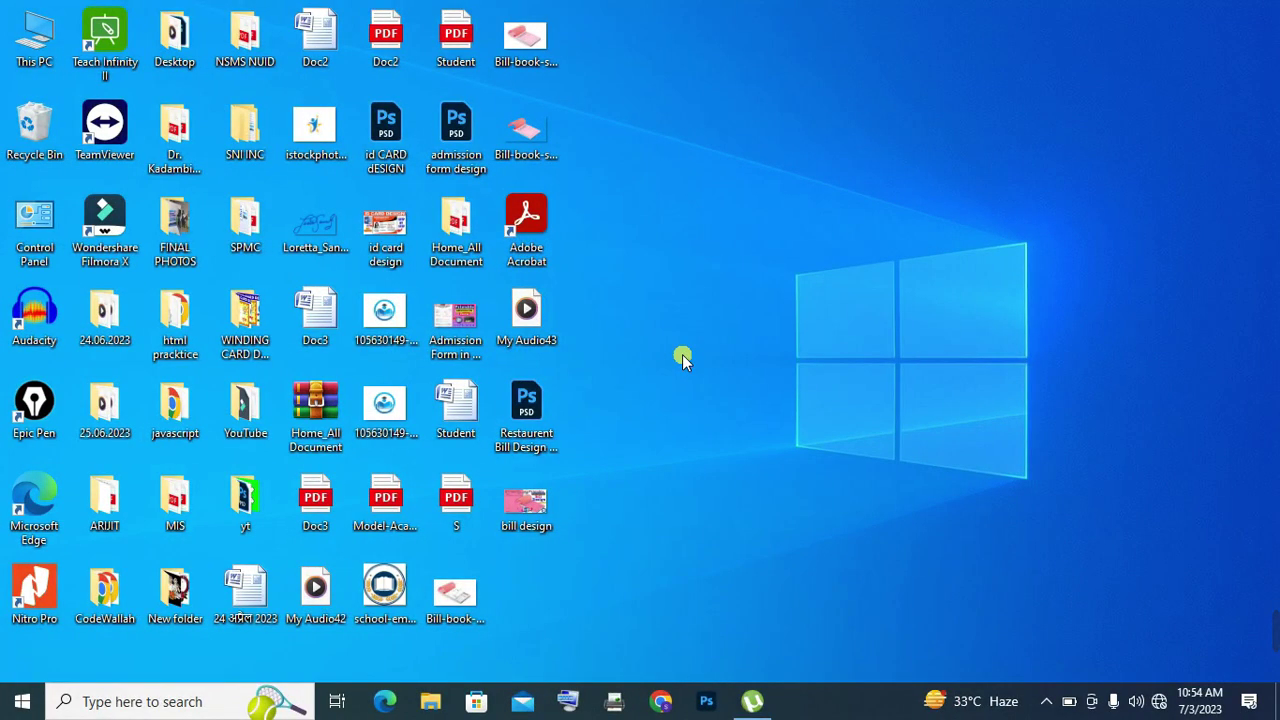
{"action": "key", "text": "super"}
{"action": "type", "text": "word"}
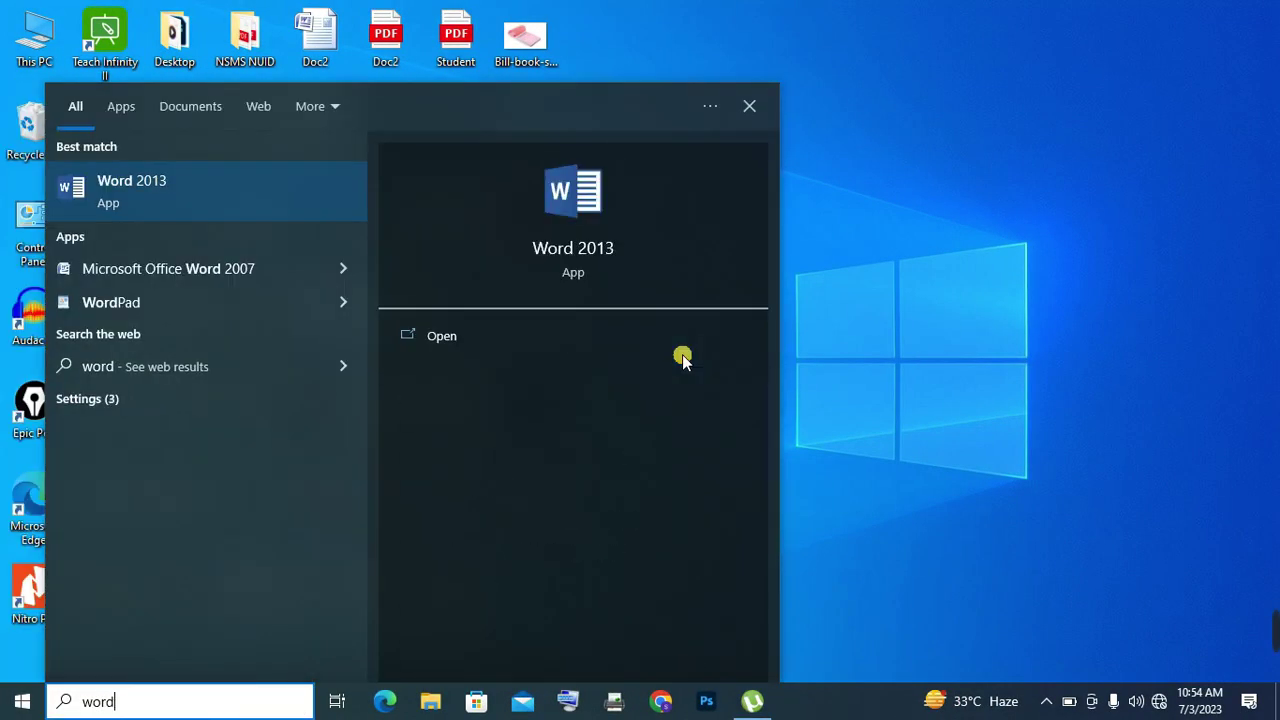
{"action": "key", "text": "Return"}
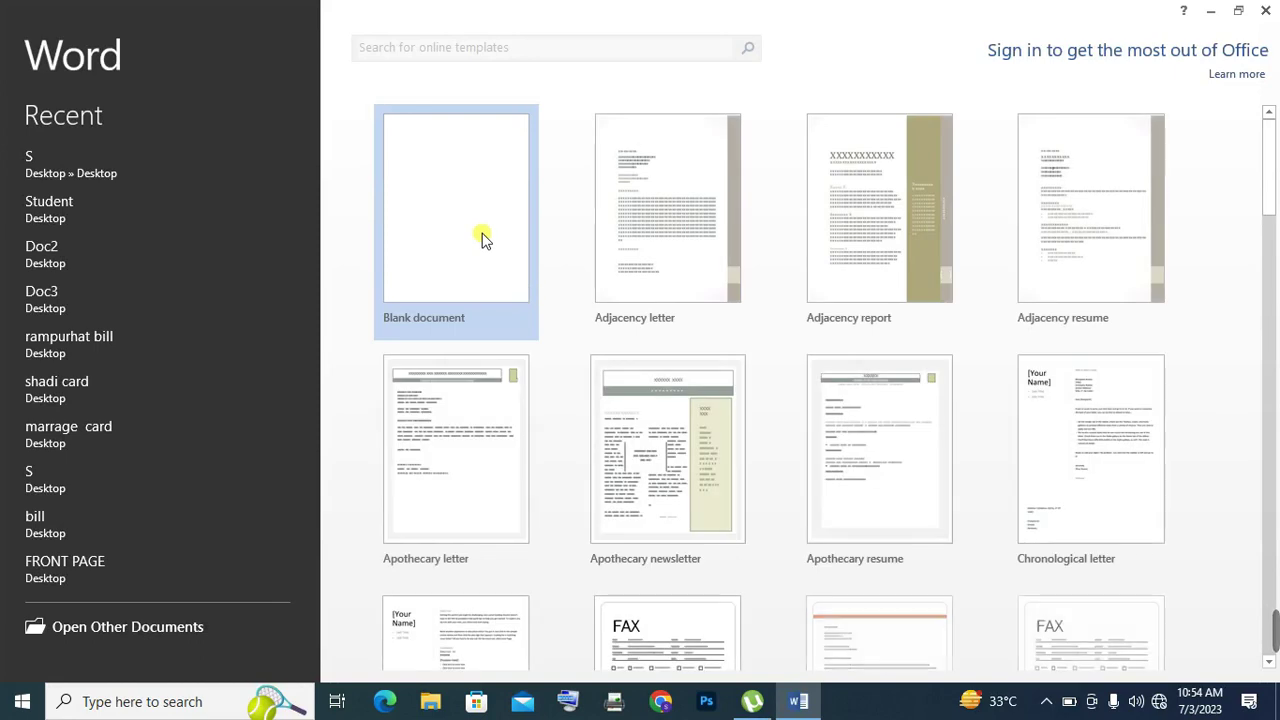
{"action": "left_click", "coordinate": [496, 247]}
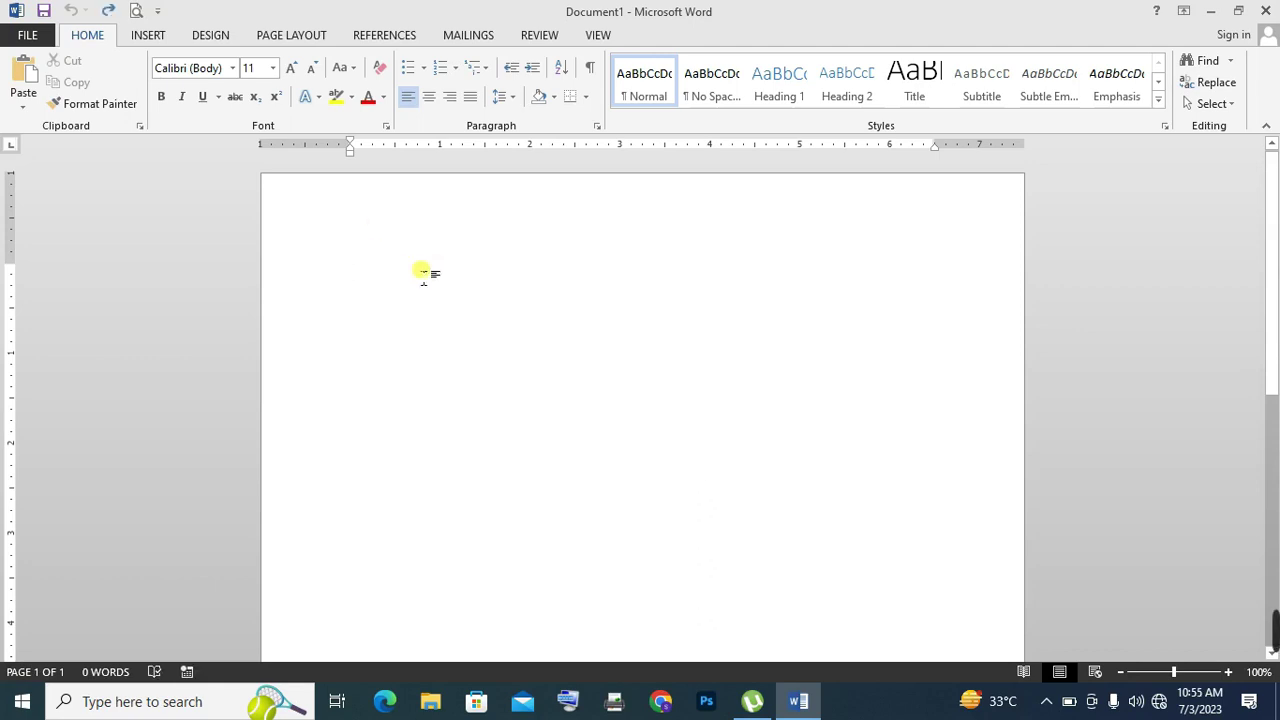
Give the page Narrow margins and A5 paper size (5.83" x 8.27")
{"action": "left_click", "coordinate": [292, 35]}
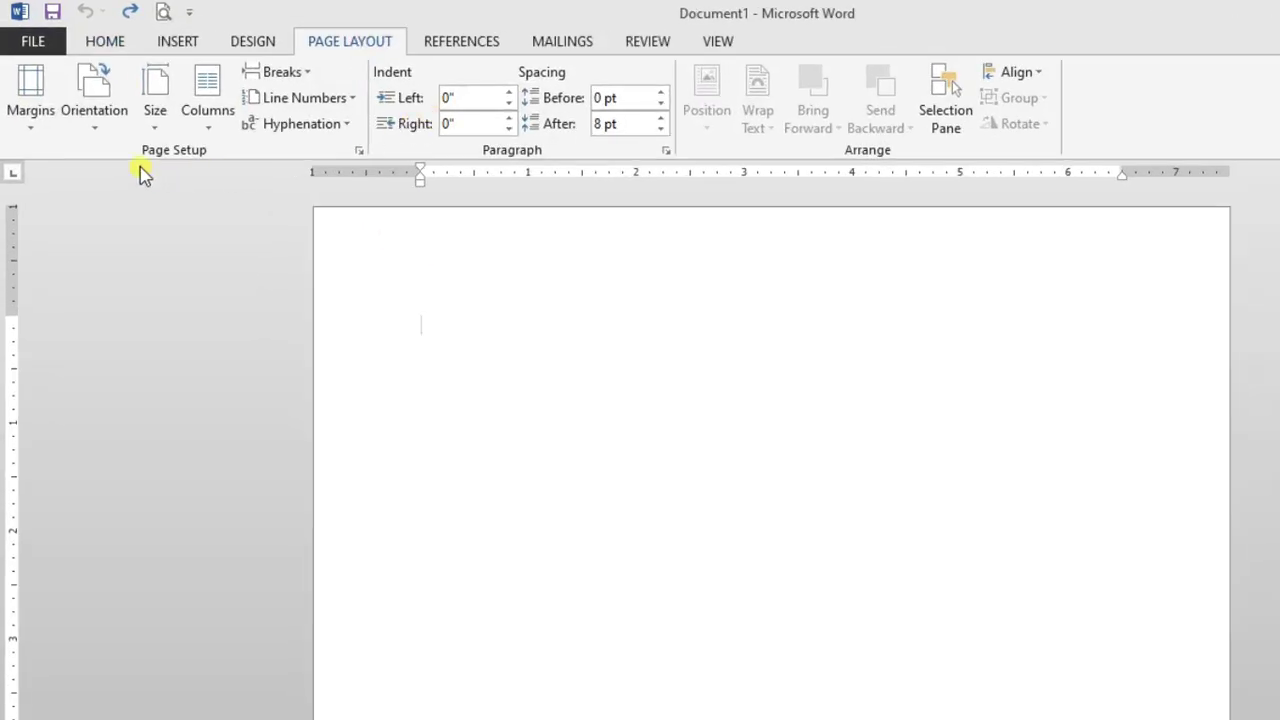
{"action": "left_click", "coordinate": [40, 114]}
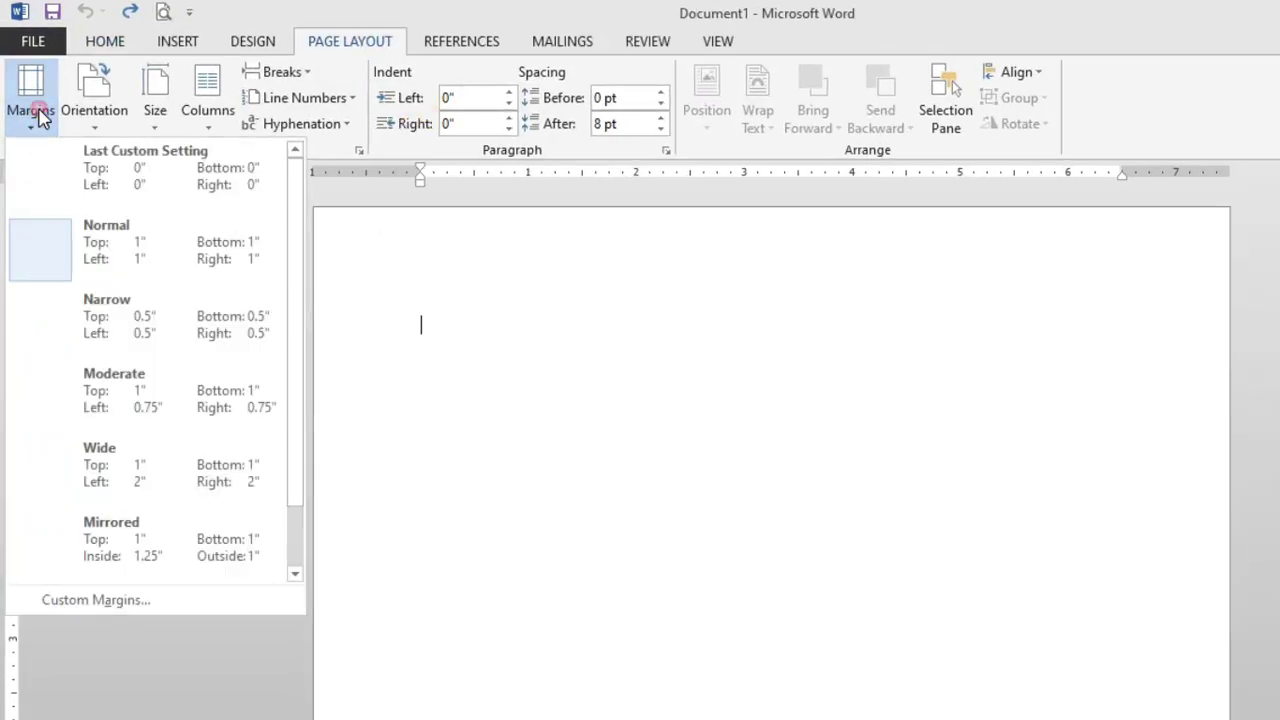
{"action": "left_click", "coordinate": [115, 328]}
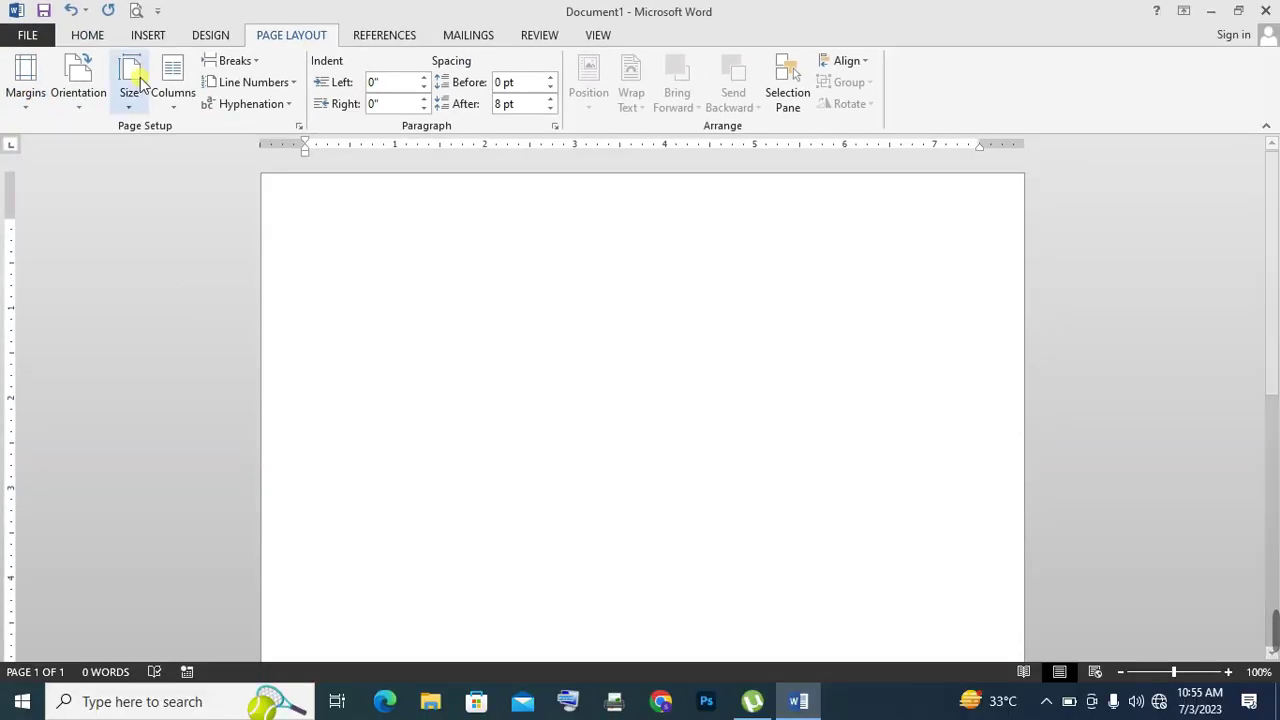
{"action": "left_click", "coordinate": [138, 82]}
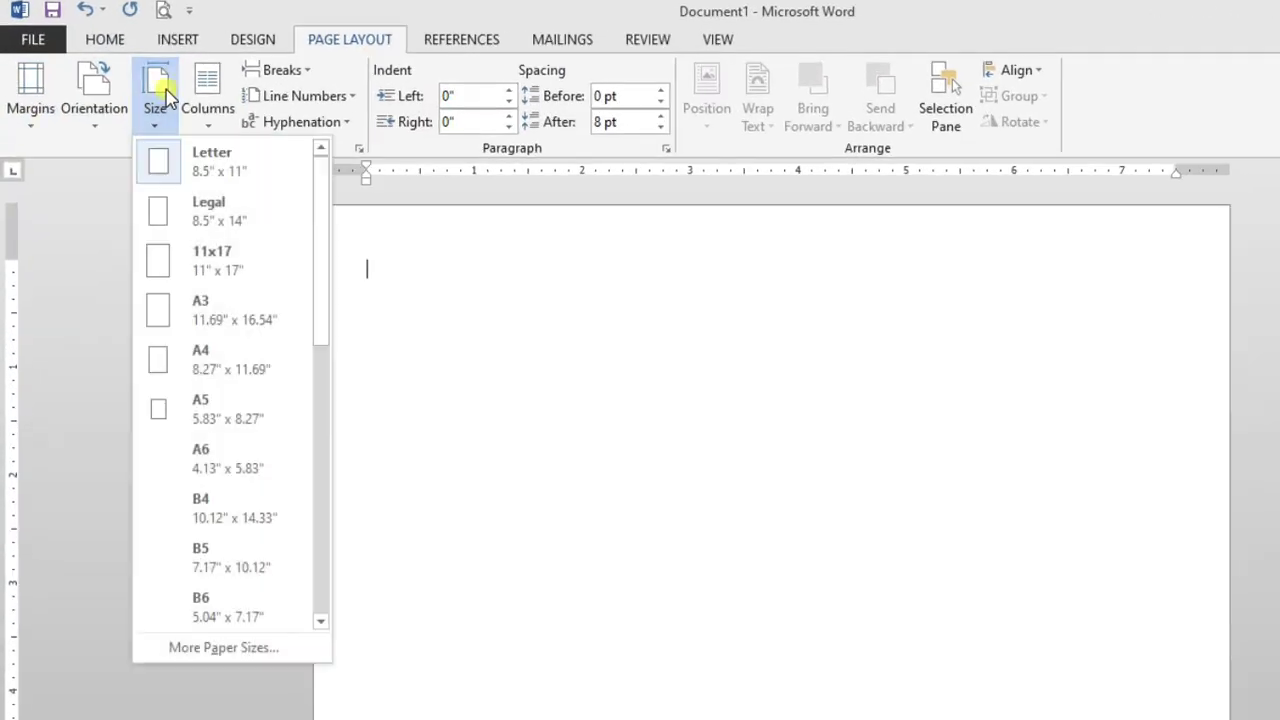
{"action": "left_click", "coordinate": [218, 418]}
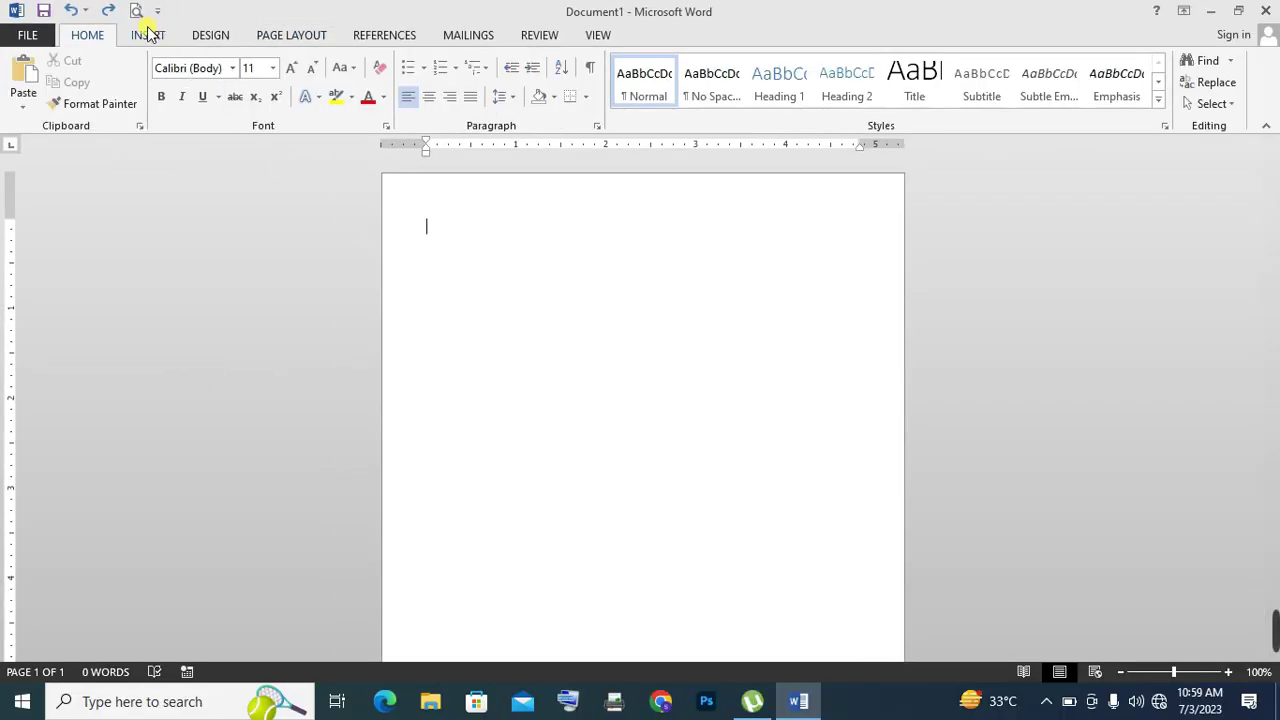
{"action": "left_click", "coordinate": [147, 35]}
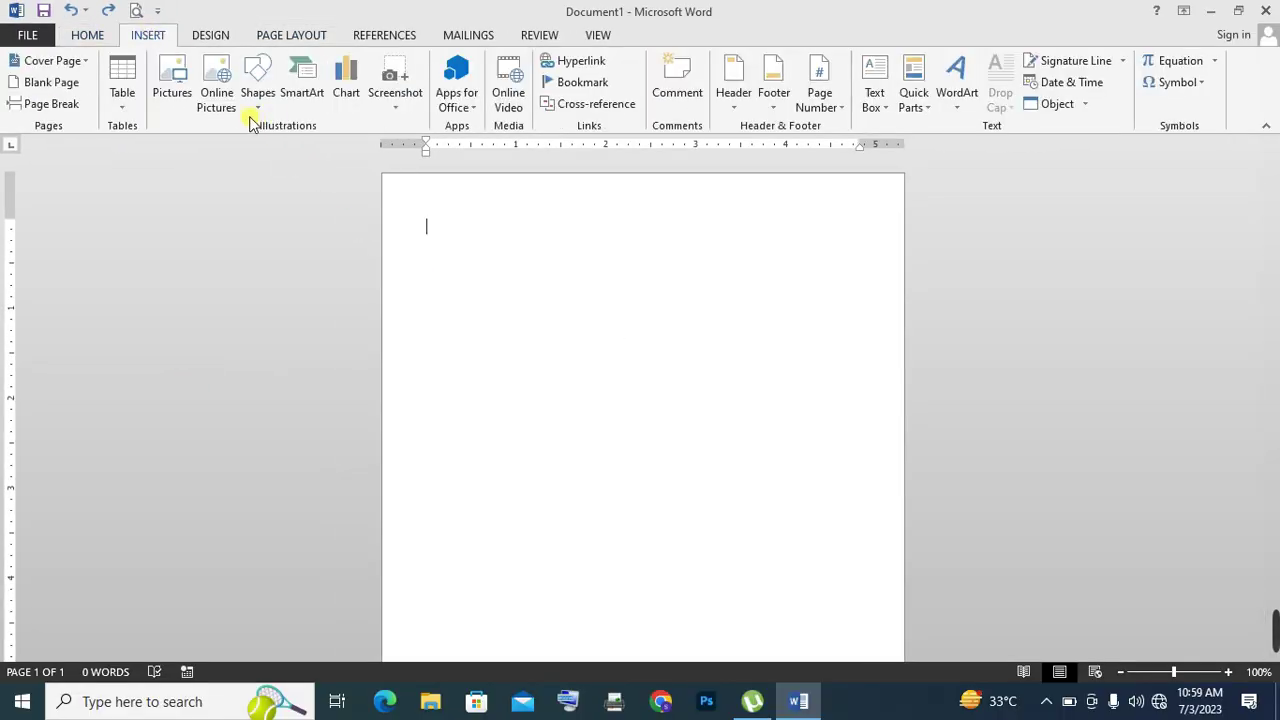
Draw a thin 0.17" x 2.42" rectangle bar with no outline and duplicate it with Ctrl+D
{"action": "left_click", "coordinate": [257, 100]}
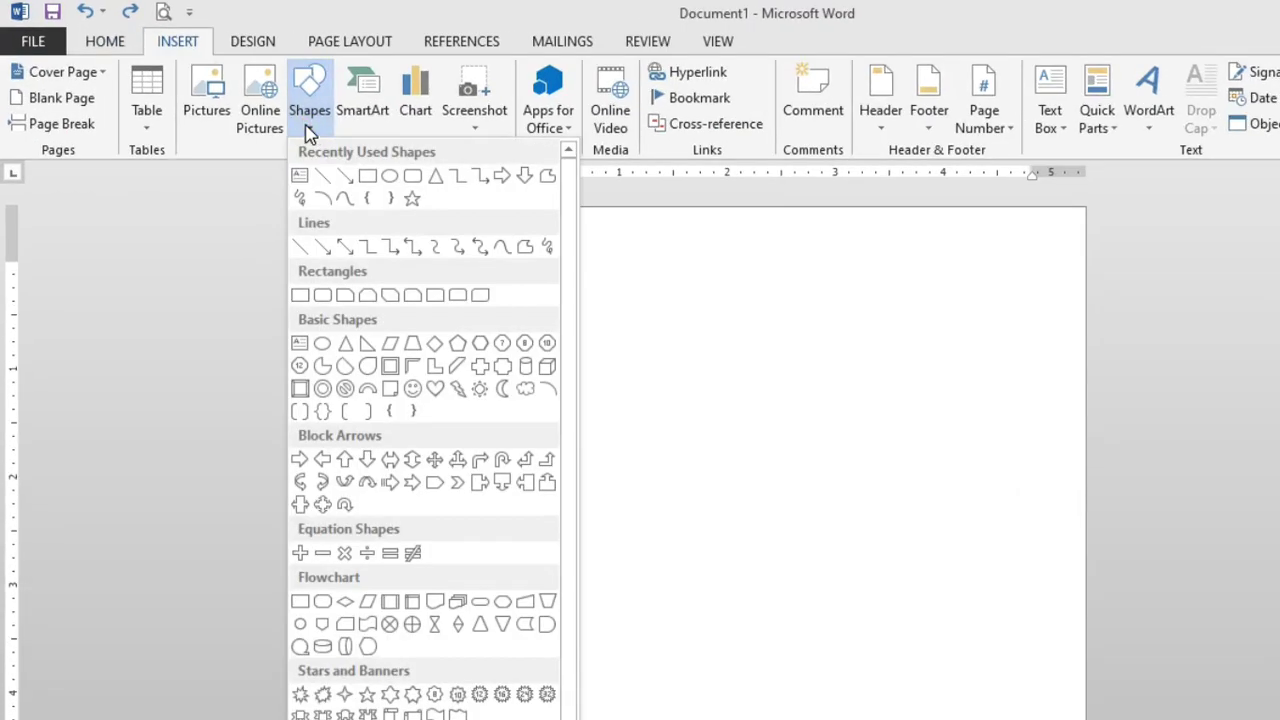
{"action": "left_click", "coordinate": [370, 185]}
{"action": "mouse_move", "coordinate": [437, 287]}
{"action": "left_mouse_down"}
{"action": "mouse_move", "coordinate": [489, 318]}
{"action": "mouse_move", "coordinate": [656, 303]}
{"action": "left_mouse_up"}
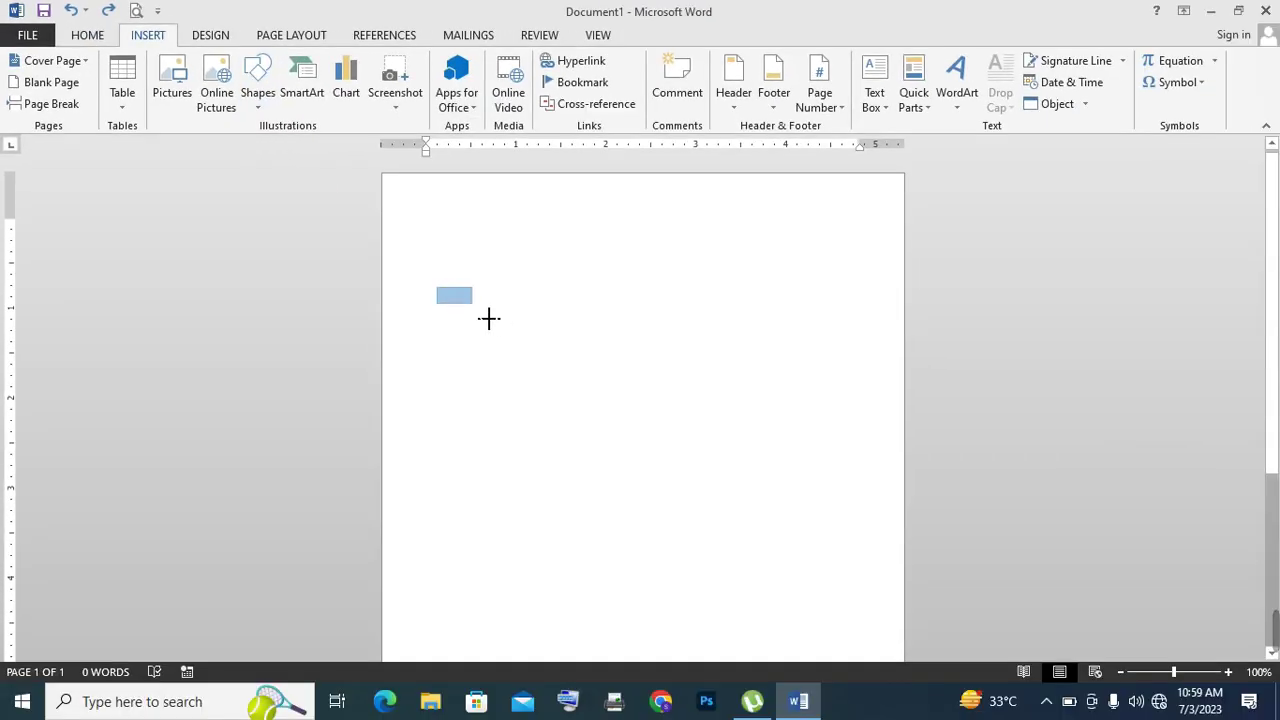
{"action": "left_click", "coordinate": [503, 88]}
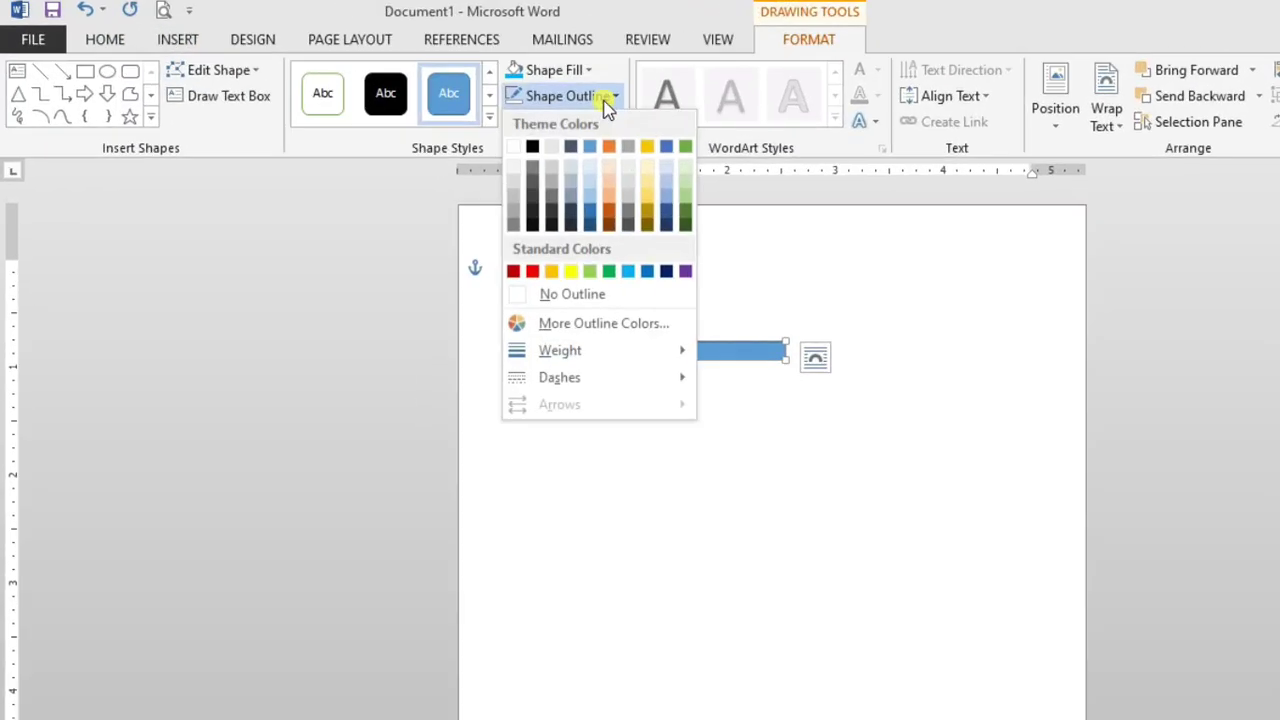
{"action": "left_click", "coordinate": [582, 294]}
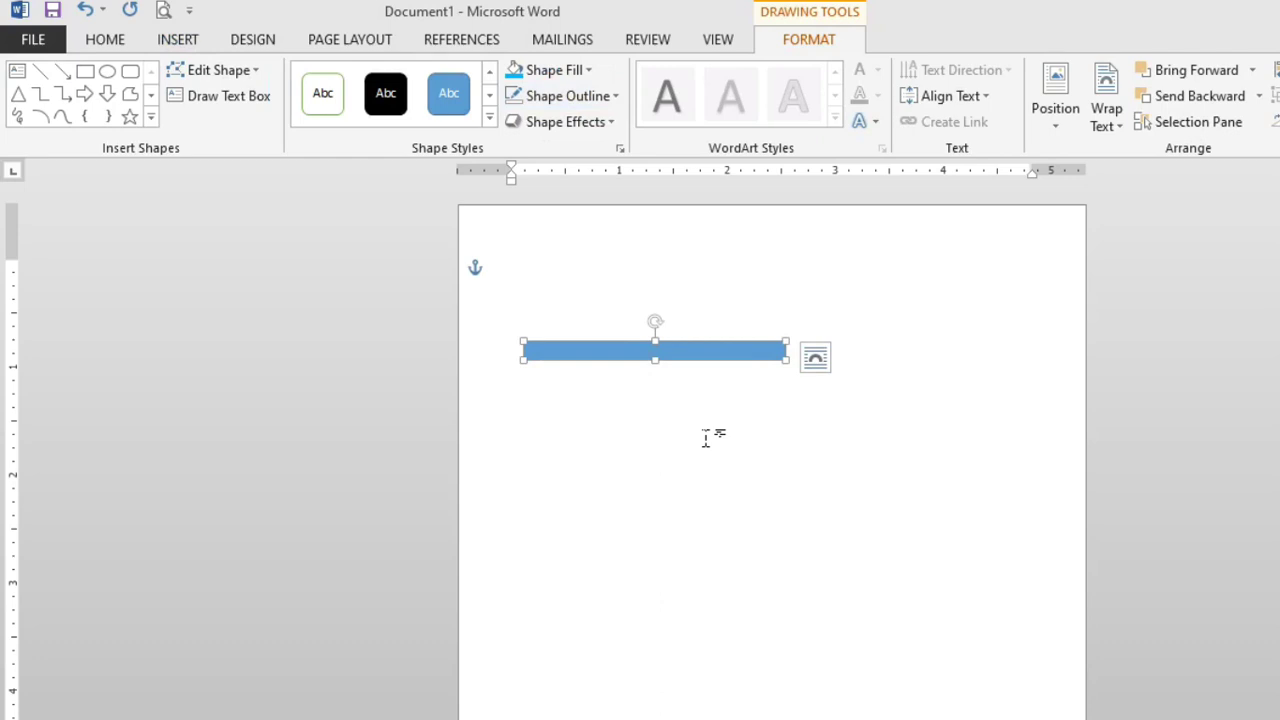
{"action": "left_click", "coordinate": [589, 312]}
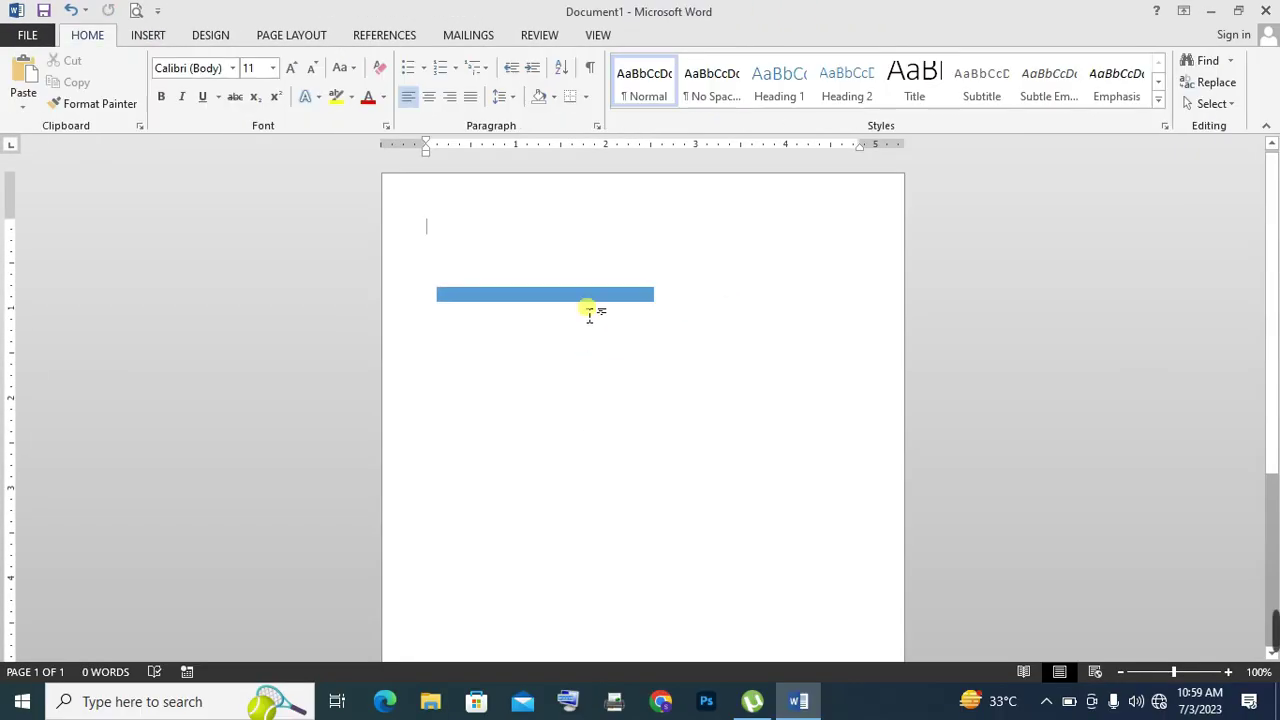
{"action": "left_click", "coordinate": [595, 310]}
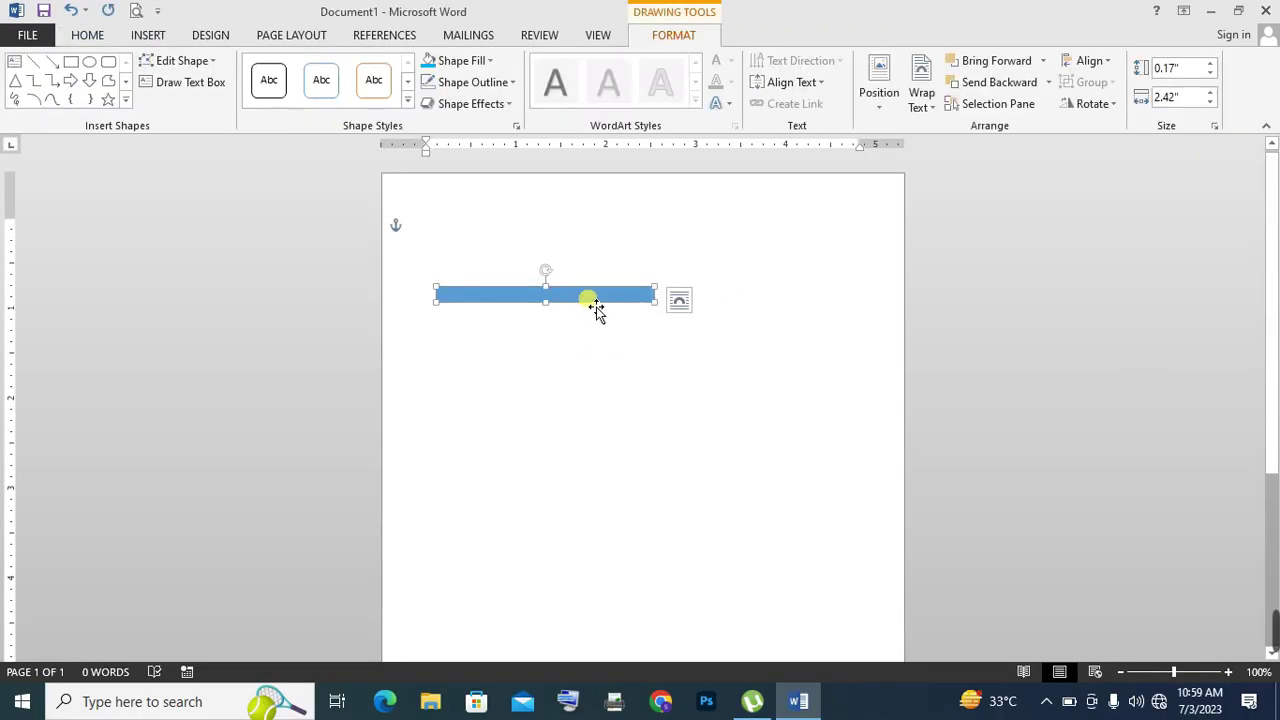
{"action": "key", "text": "ctrl+d"}
{"action": "key", "text": "ctrl+d"}
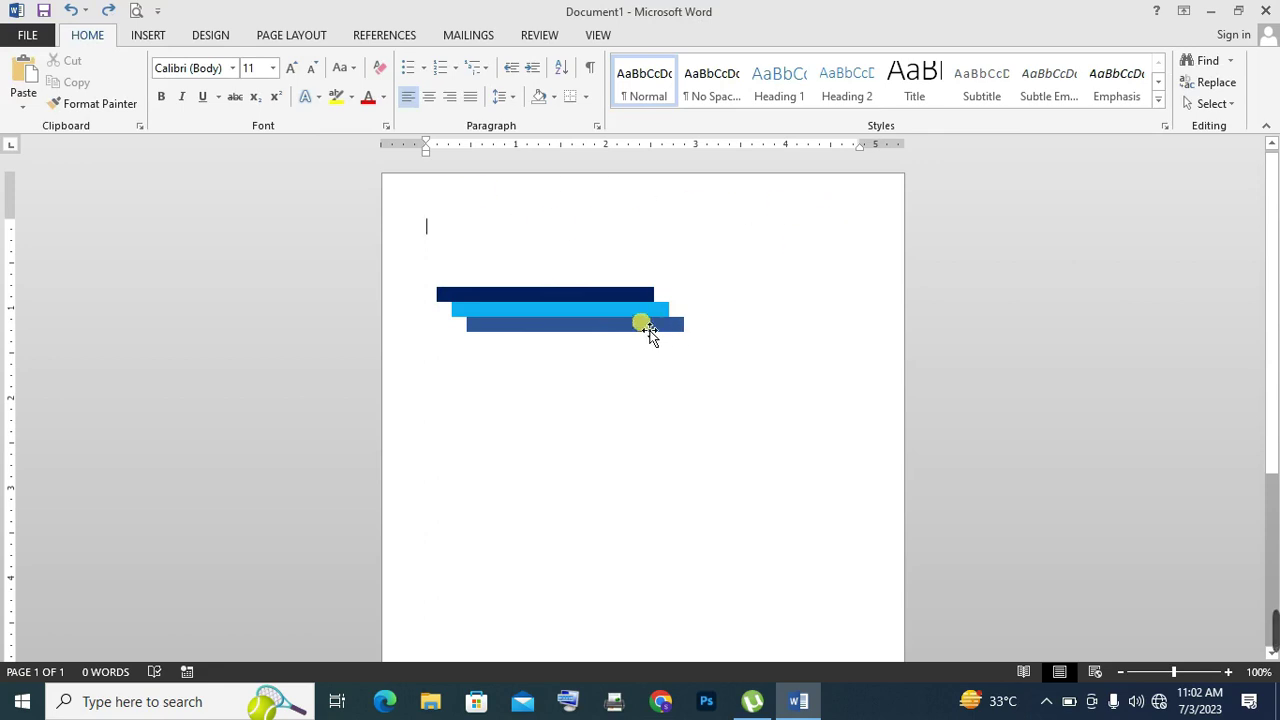
Select the navy, light-blue and dark-blue bars and group them into one stripe
{"action": "key", "text": "ctrl+y"}
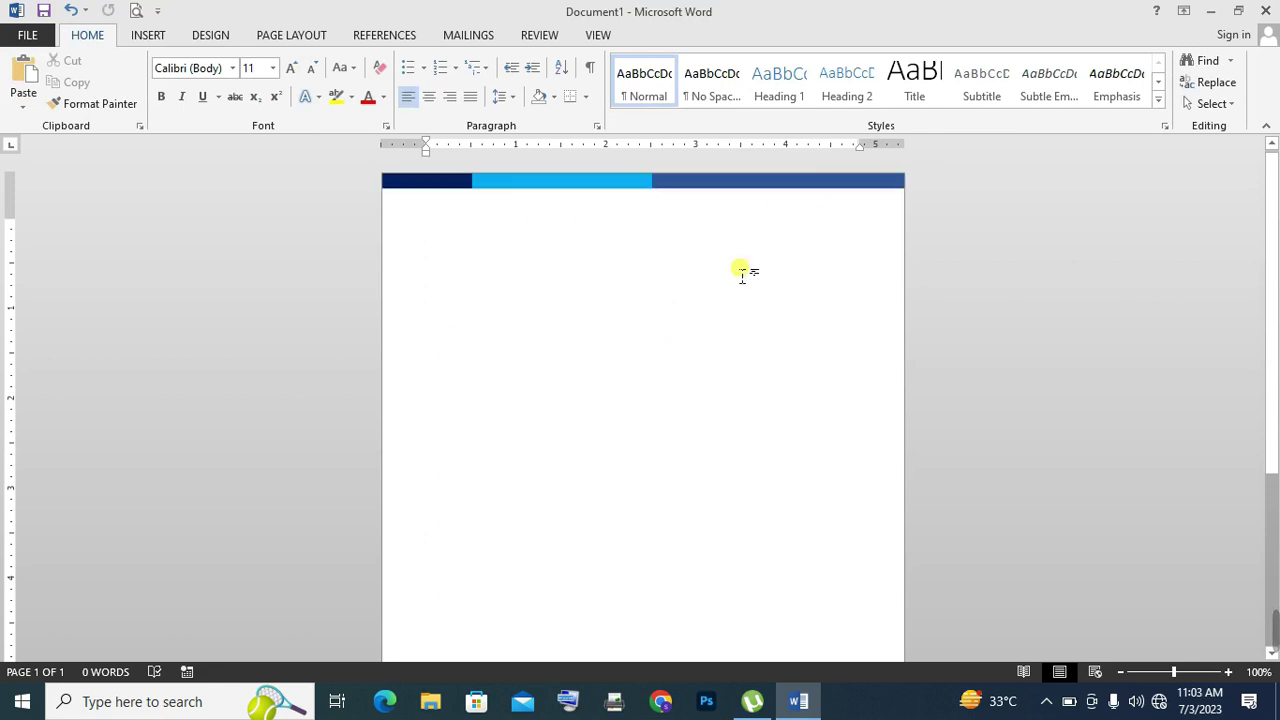
{"action": "left_click", "coordinate": [456, 190]}
{"action": "left_click", "coordinate": [600, 181], "text": "shift"}
{"action": "left_click", "coordinate": [688, 181], "text": "shift"}
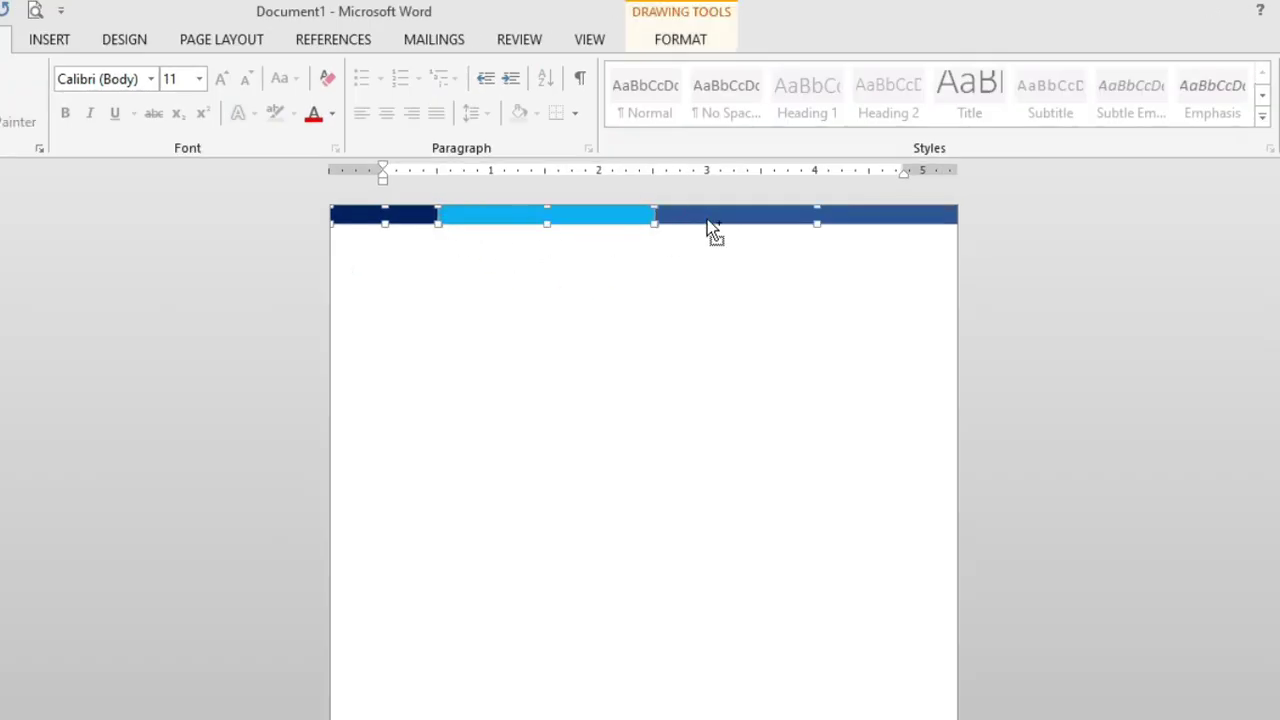
{"action": "right_click", "coordinate": [686, 219]}
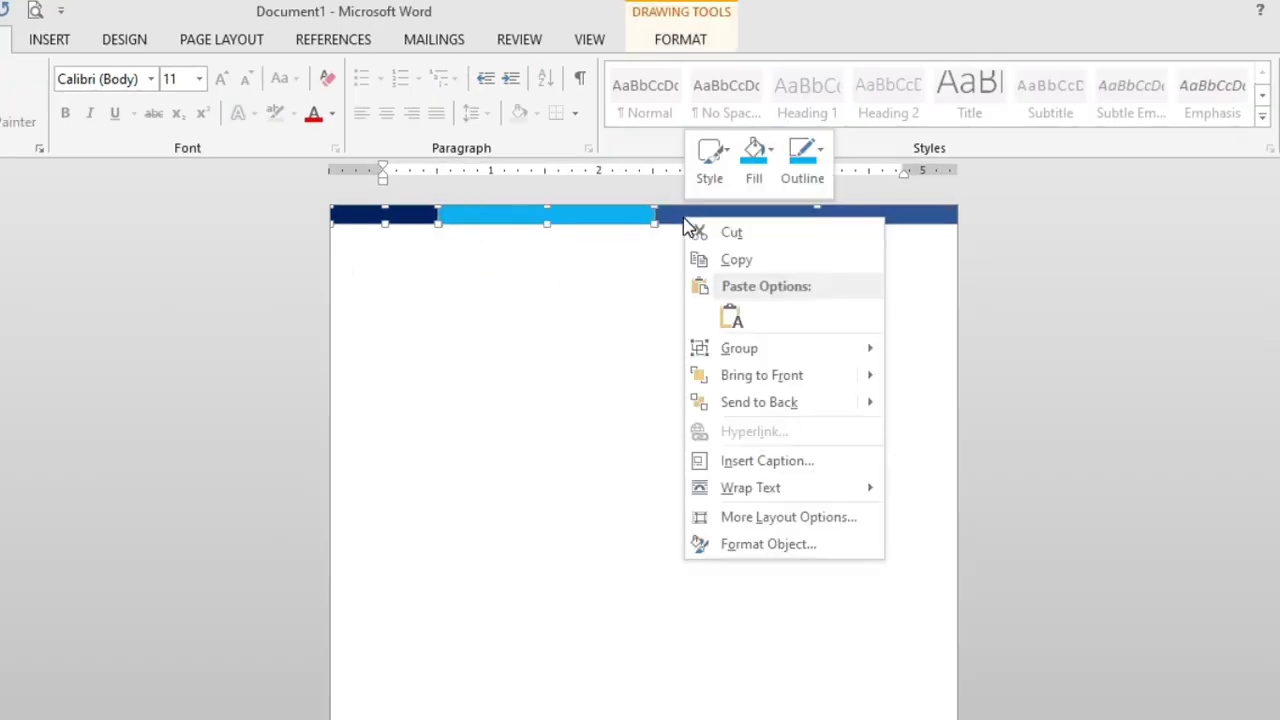
{"action": "mouse_move", "coordinate": [733, 352]}
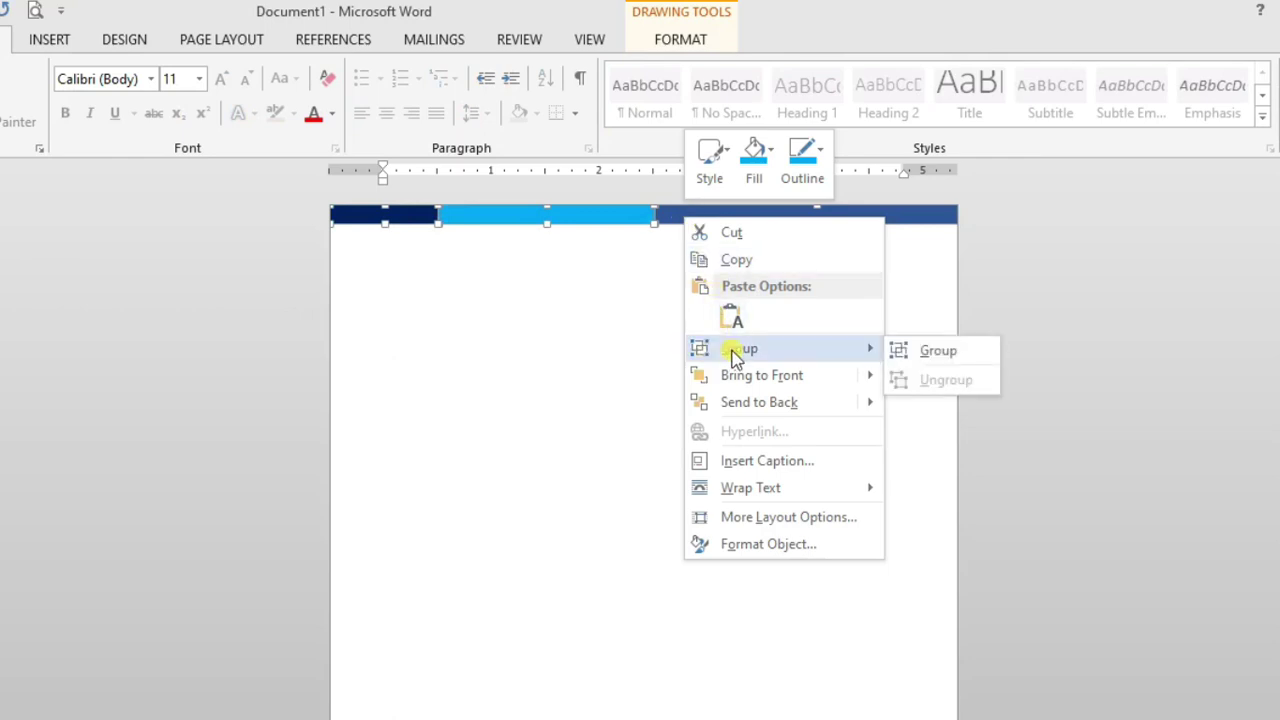
{"action": "left_click", "coordinate": [918, 350]}
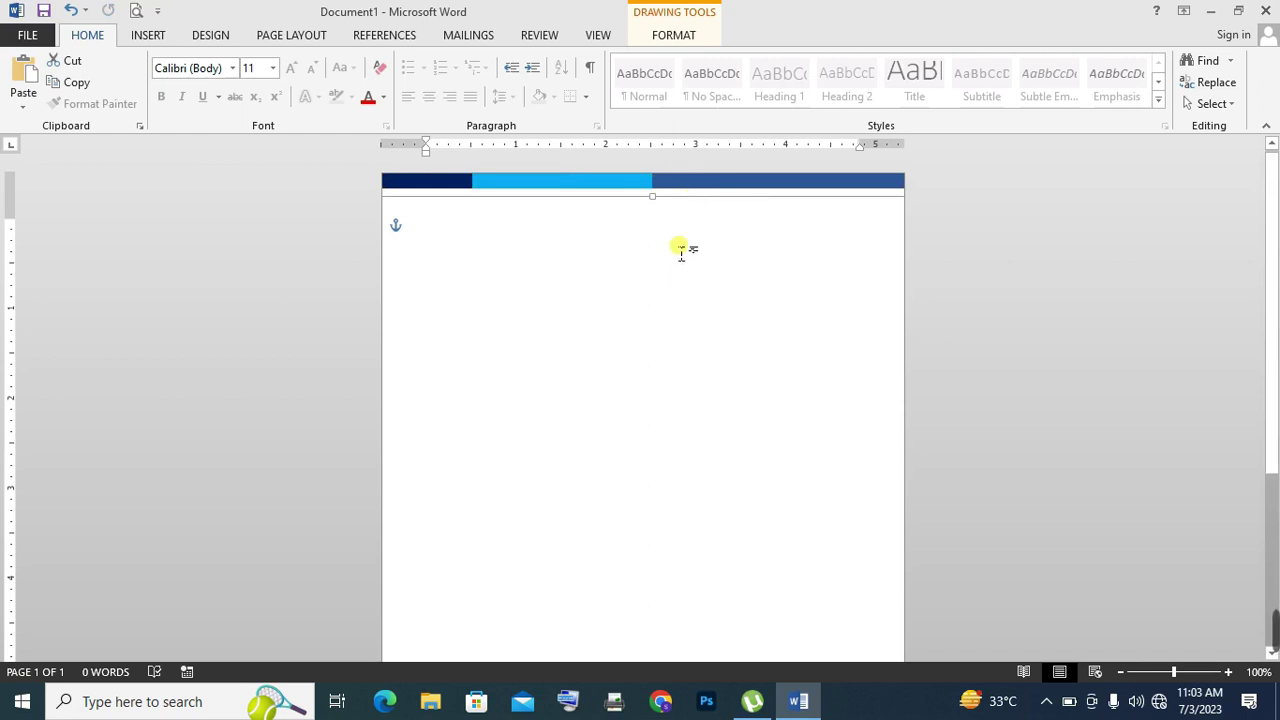
{"action": "key", "text": "ctrl+z"}
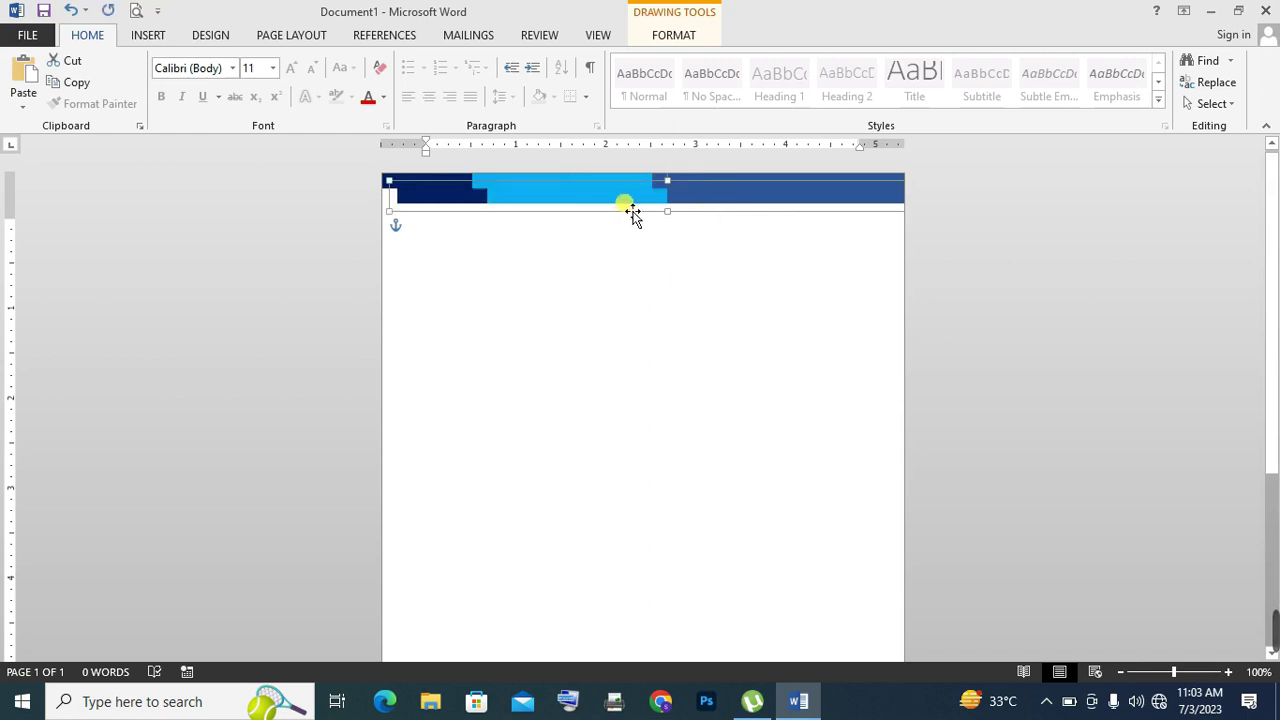
Move the copied bar stripe down to the bottom edge of the page
{"action": "left_click_drag", "start_coordinate": [634, 209], "coordinate": [623, 294]}
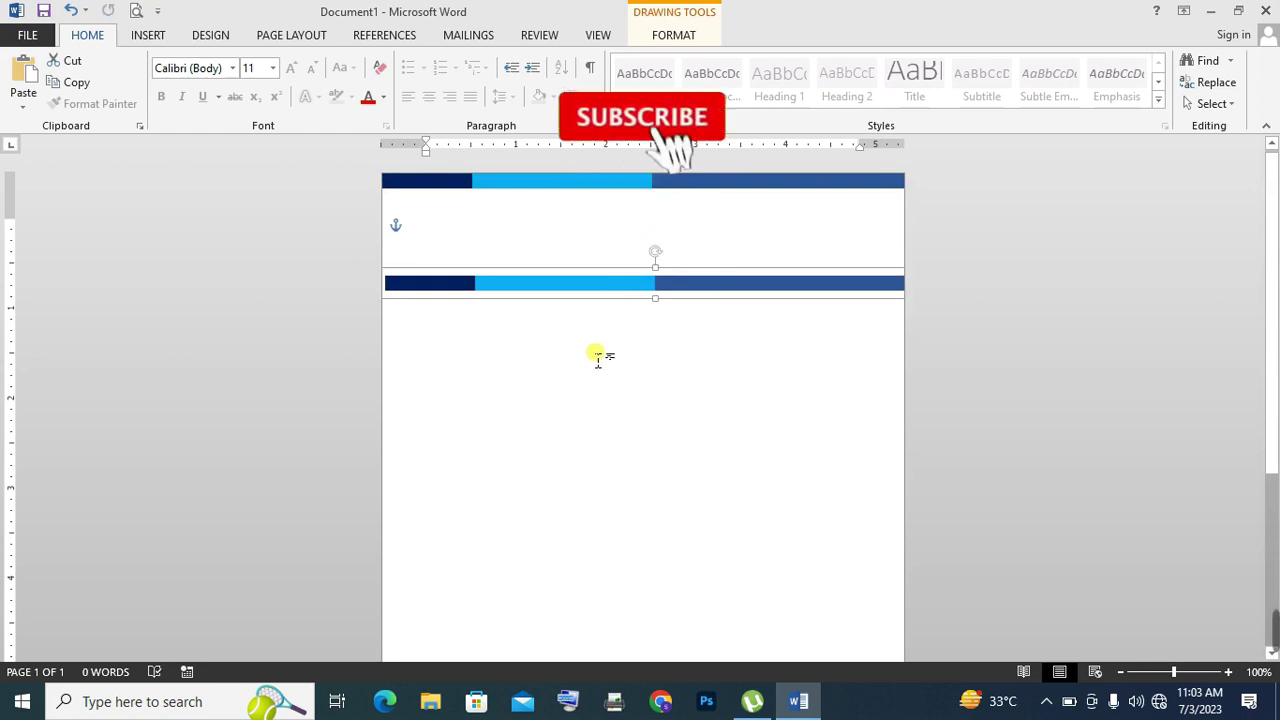
{"action": "scroll", "coordinate": [583, 541], "scroll_direction": "down", "scroll_amount": 1}
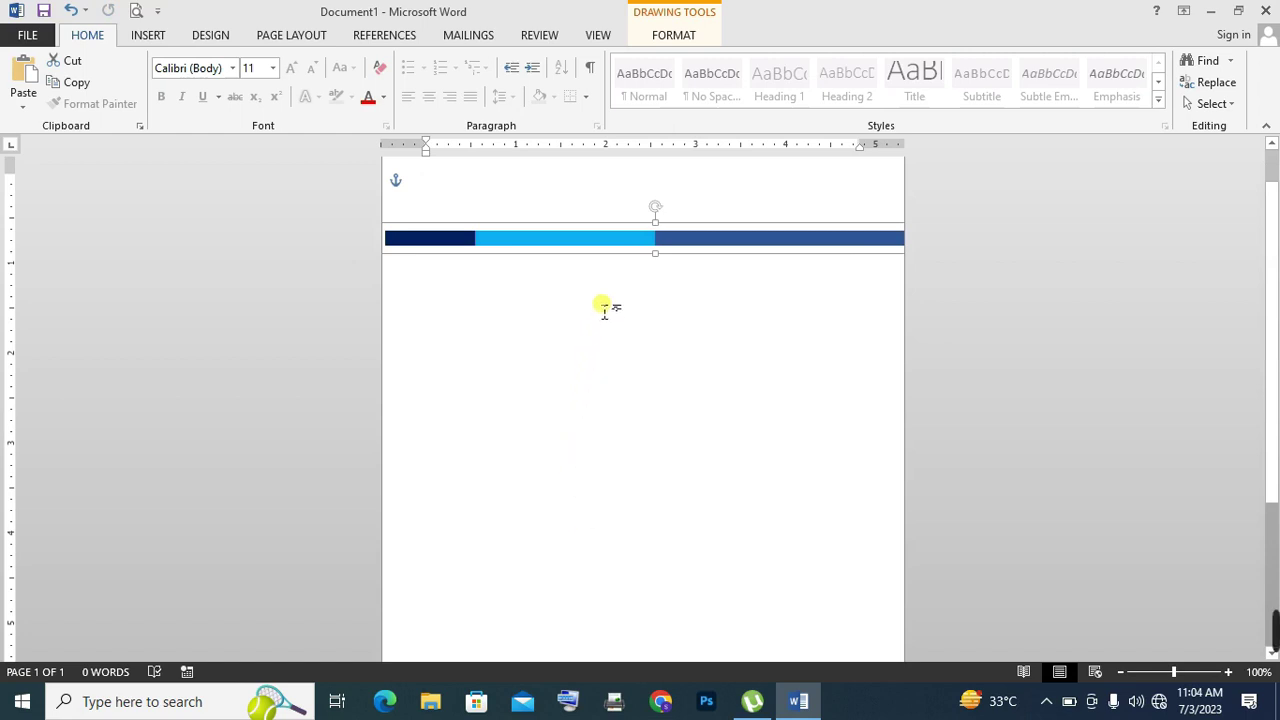
{"action": "scroll", "coordinate": [604, 308], "scroll_direction": "down", "scroll_amount": 3}
{"action": "left_click", "coordinate": [490, 614]}
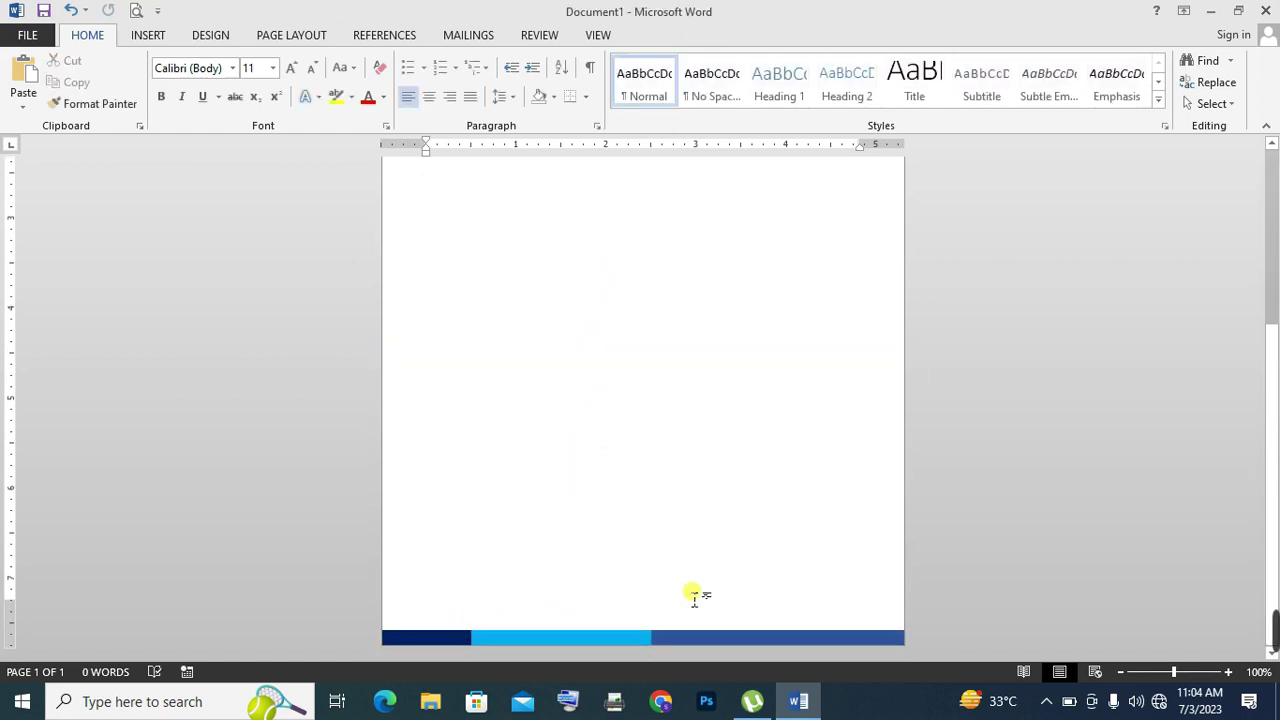
{"action": "scroll", "coordinate": [651, 580], "scroll_direction": "up", "scroll_amount": 10}
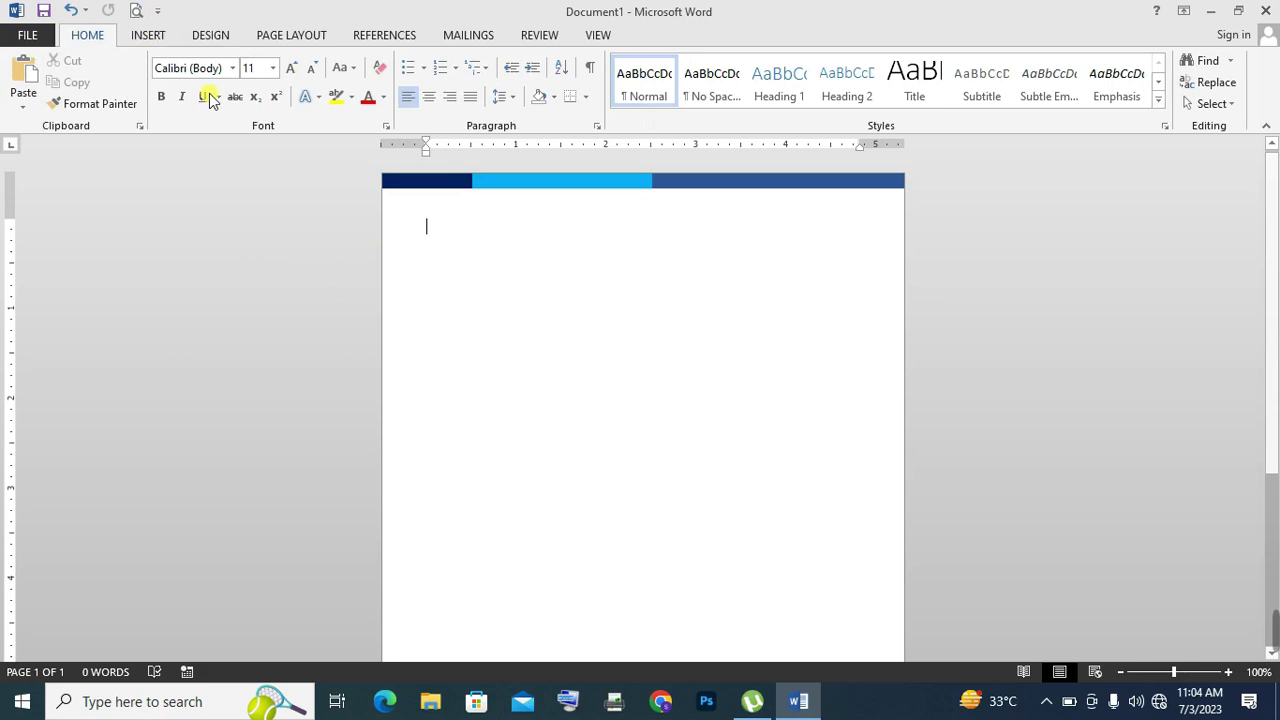
Insert a plain black WordArt box and paste 'TOPTECH PVT. LTD' over the placeholder
{"action": "left_click", "coordinate": [150, 36]}
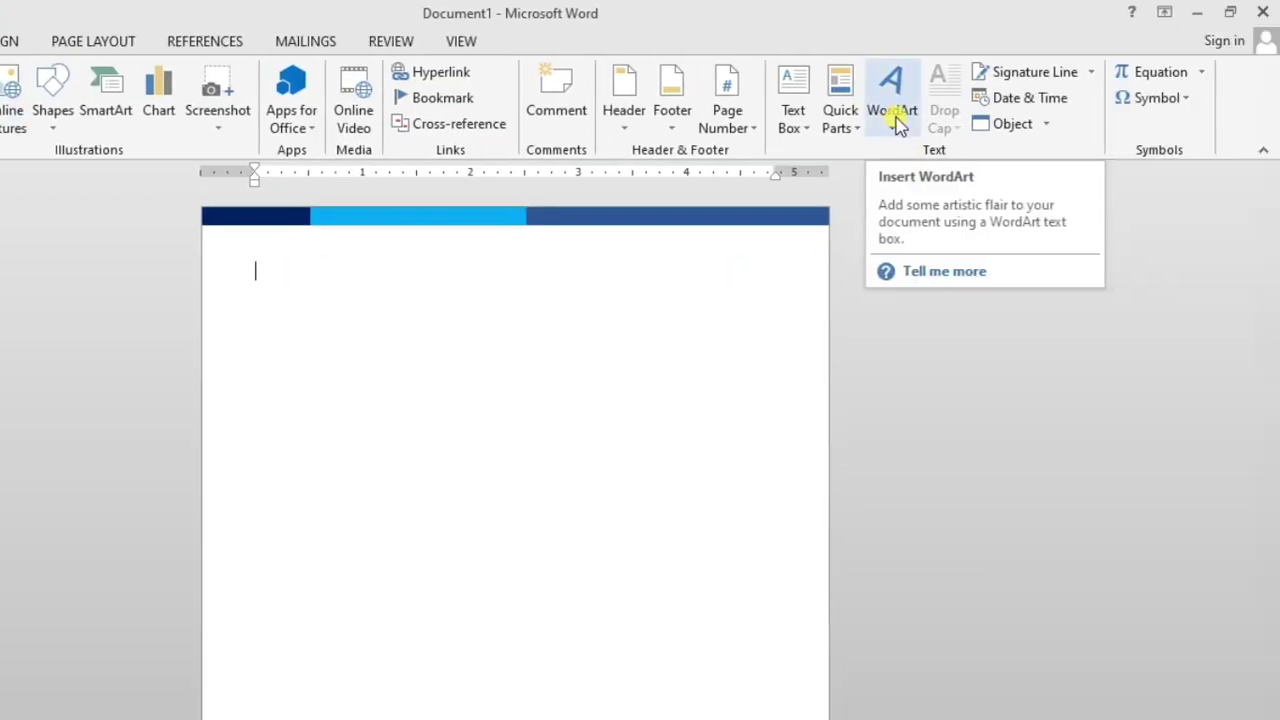
{"action": "left_click", "coordinate": [1155, 120]}
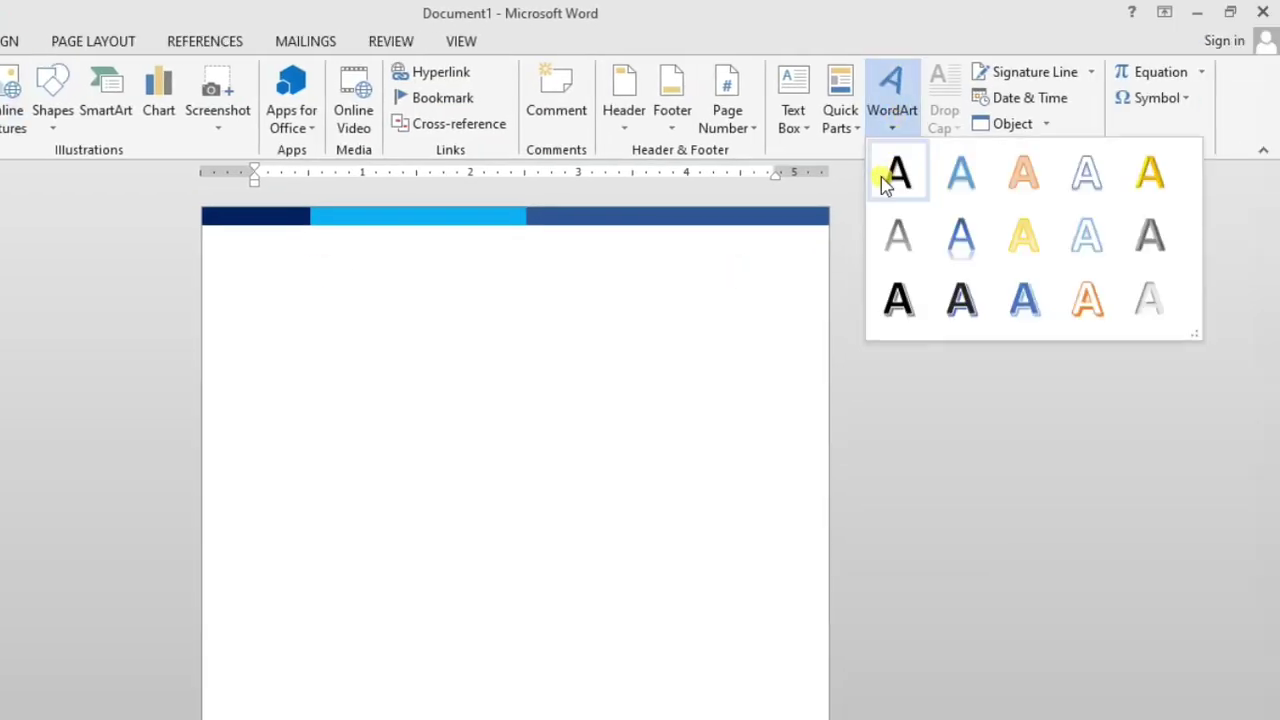
{"action": "left_click", "coordinate": [895, 180]}
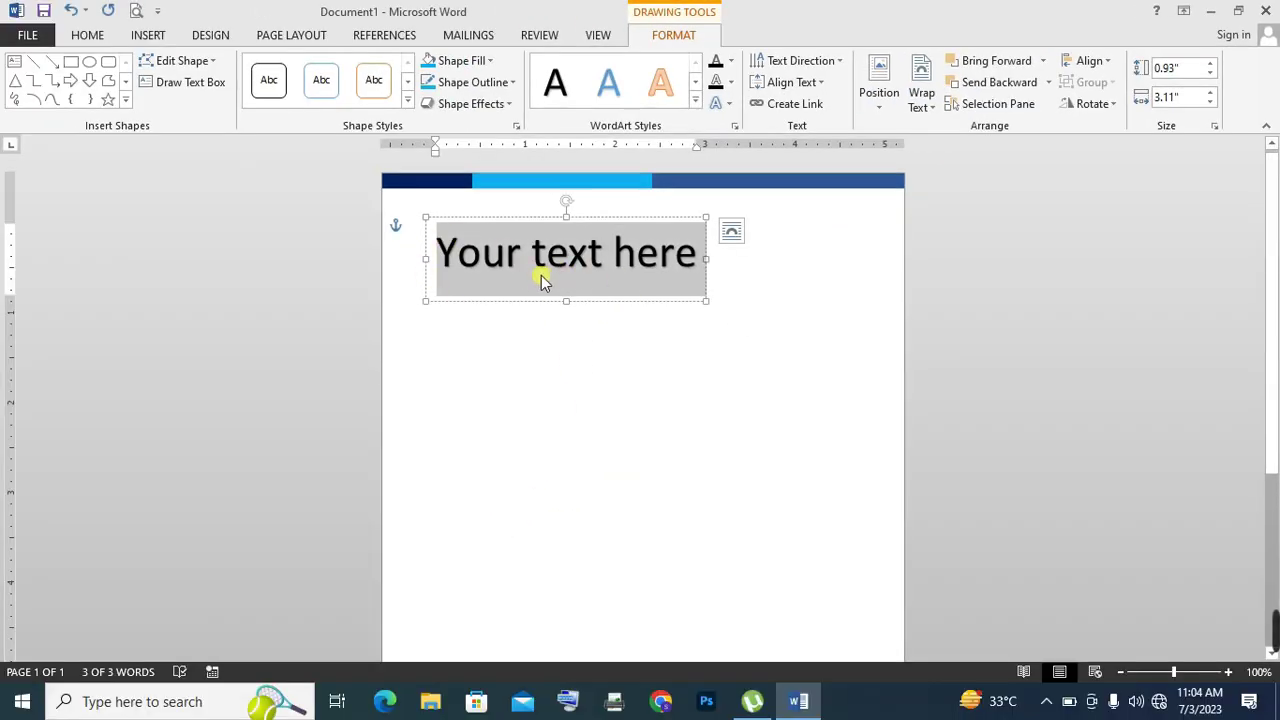
{"action": "key", "text": "Delete"}
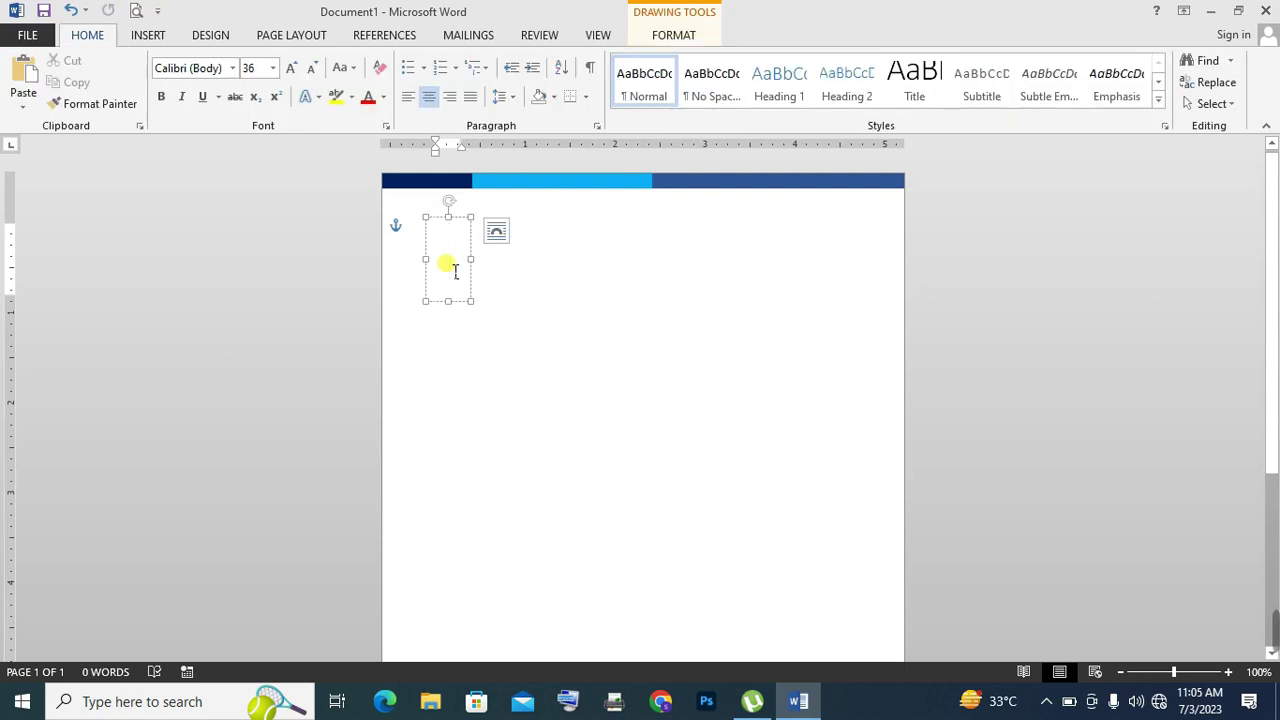
{"action": "type", "text": "TOPTECH PVT. LTD"}
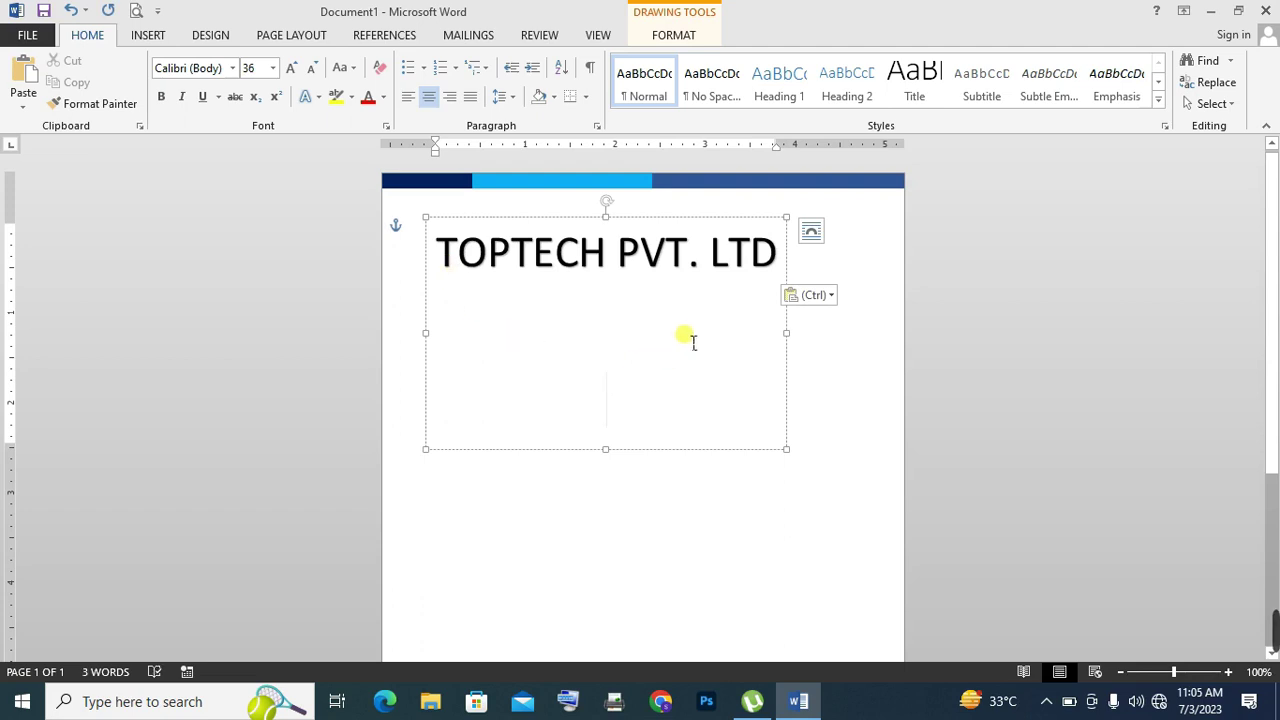
Set the heading to Arial Black and decrease its font size to fit one line
{"action": "left_click", "coordinate": [690, 336]}
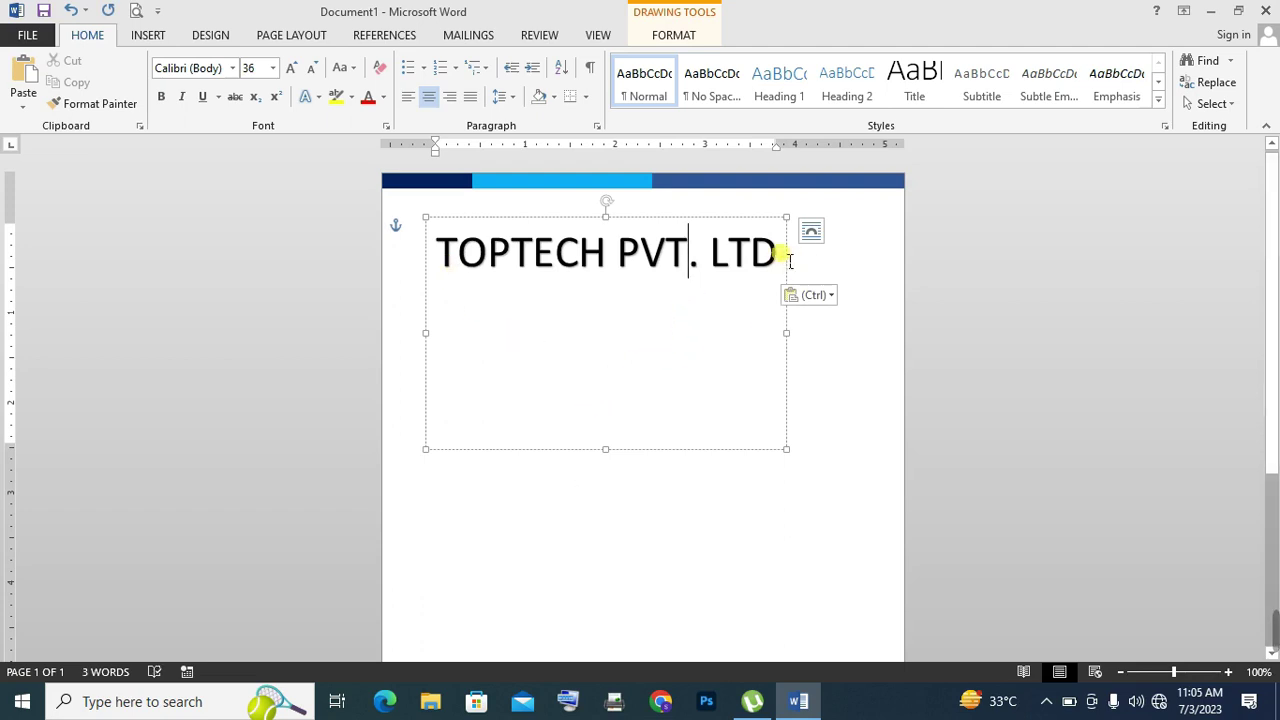
{"action": "left_click_drag", "start_coordinate": [783, 260], "coordinate": [486, 262]}
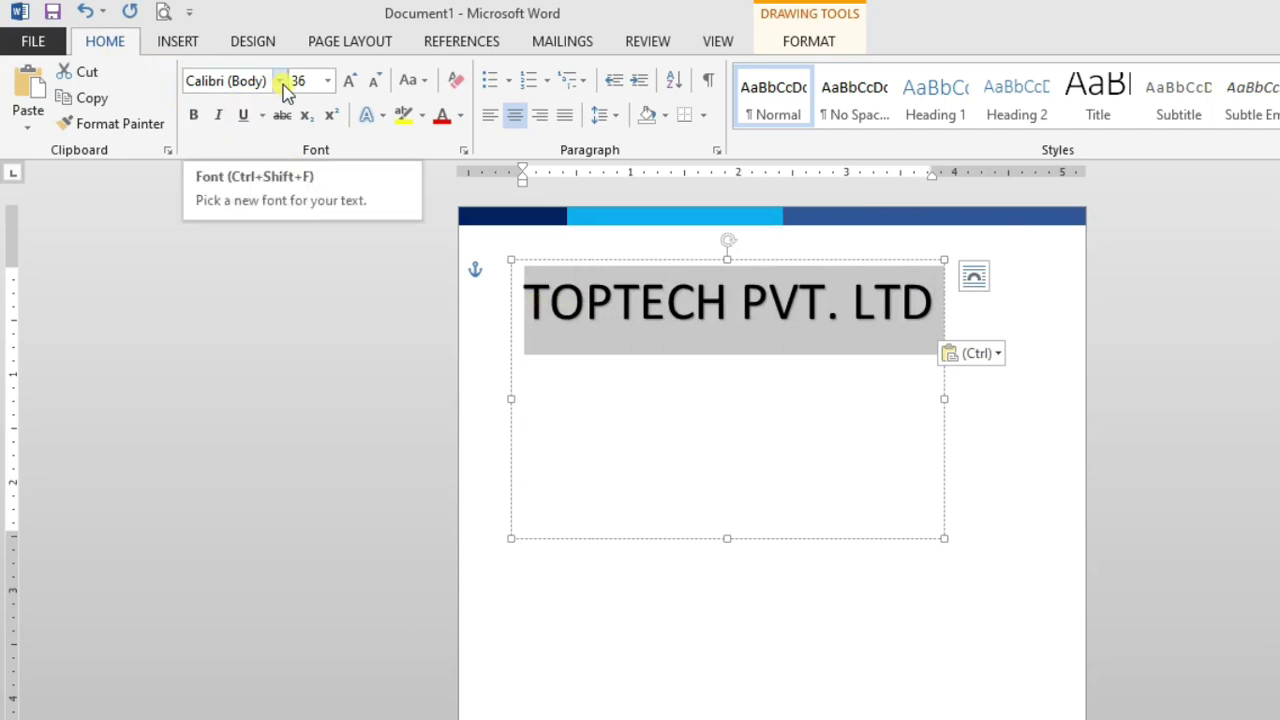
{"action": "left_click", "coordinate": [282, 82]}
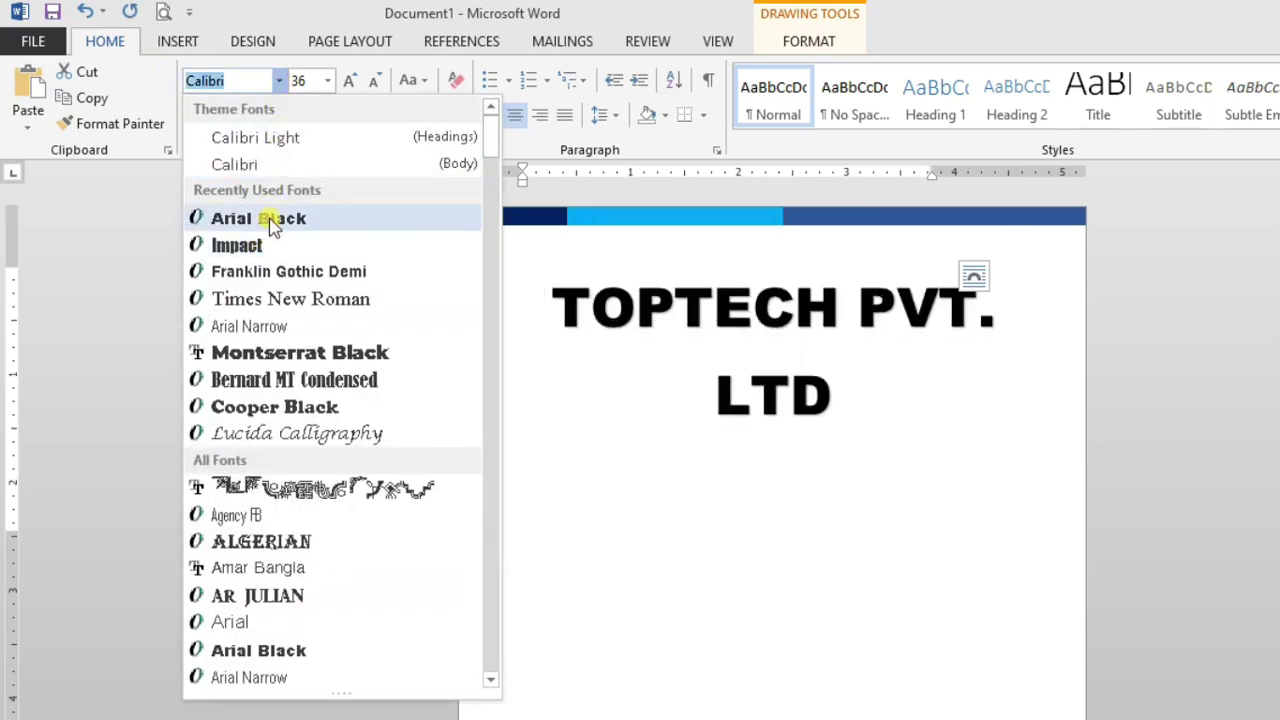
{"action": "left_click", "coordinate": [273, 222]}
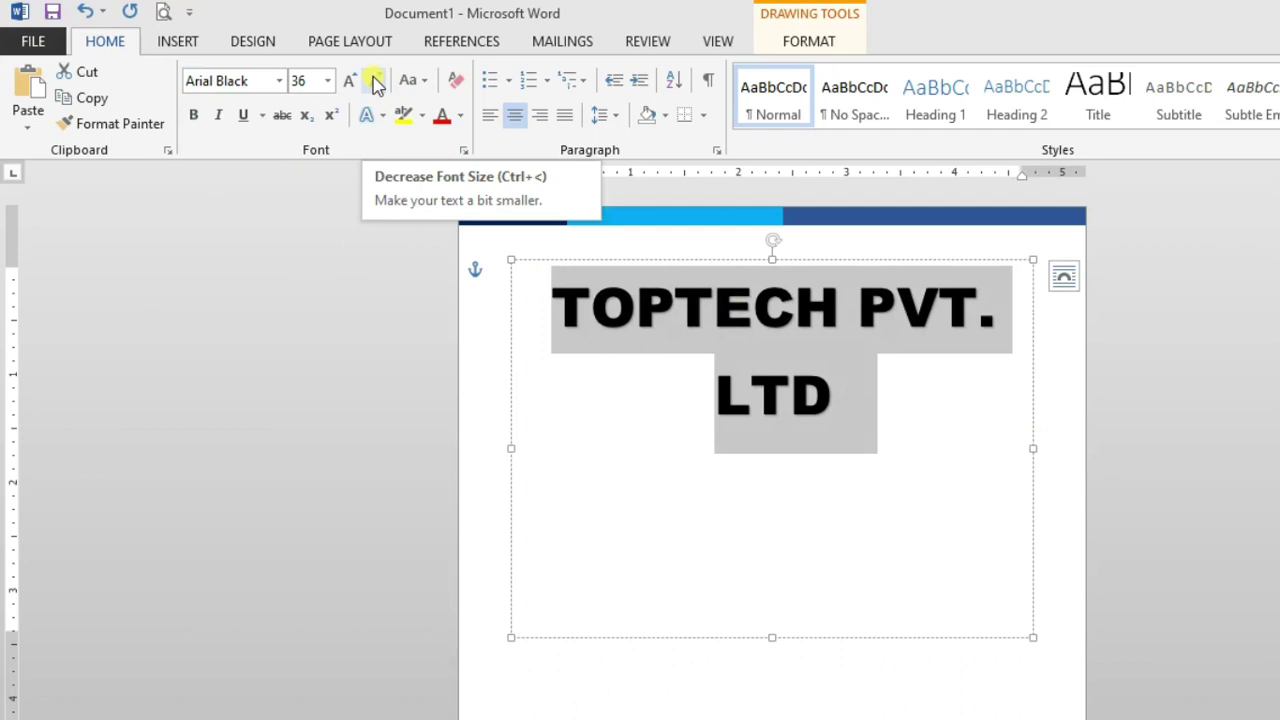
{"action": "left_click", "coordinate": [373, 82]}
{"action": "left_click", "coordinate": [566, 334]}
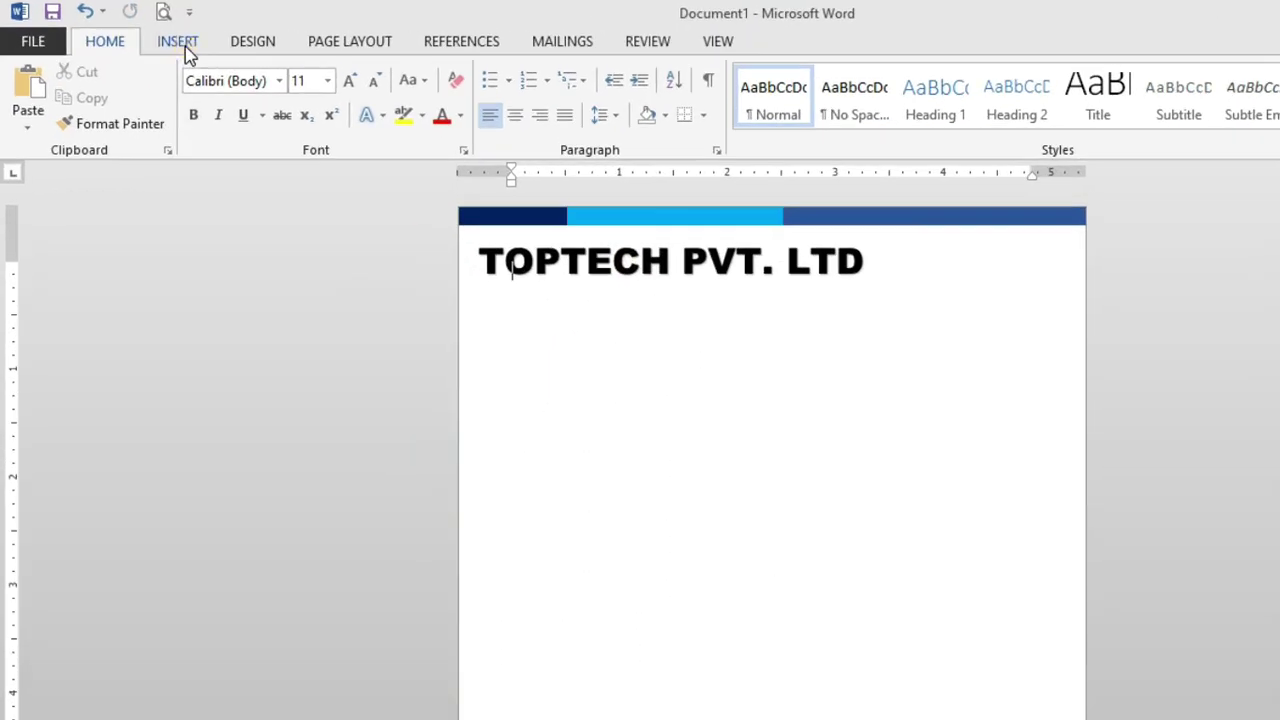
Insert a WordArt box below the heading and type the company's postal address
{"action": "left_click", "coordinate": [148, 35]}
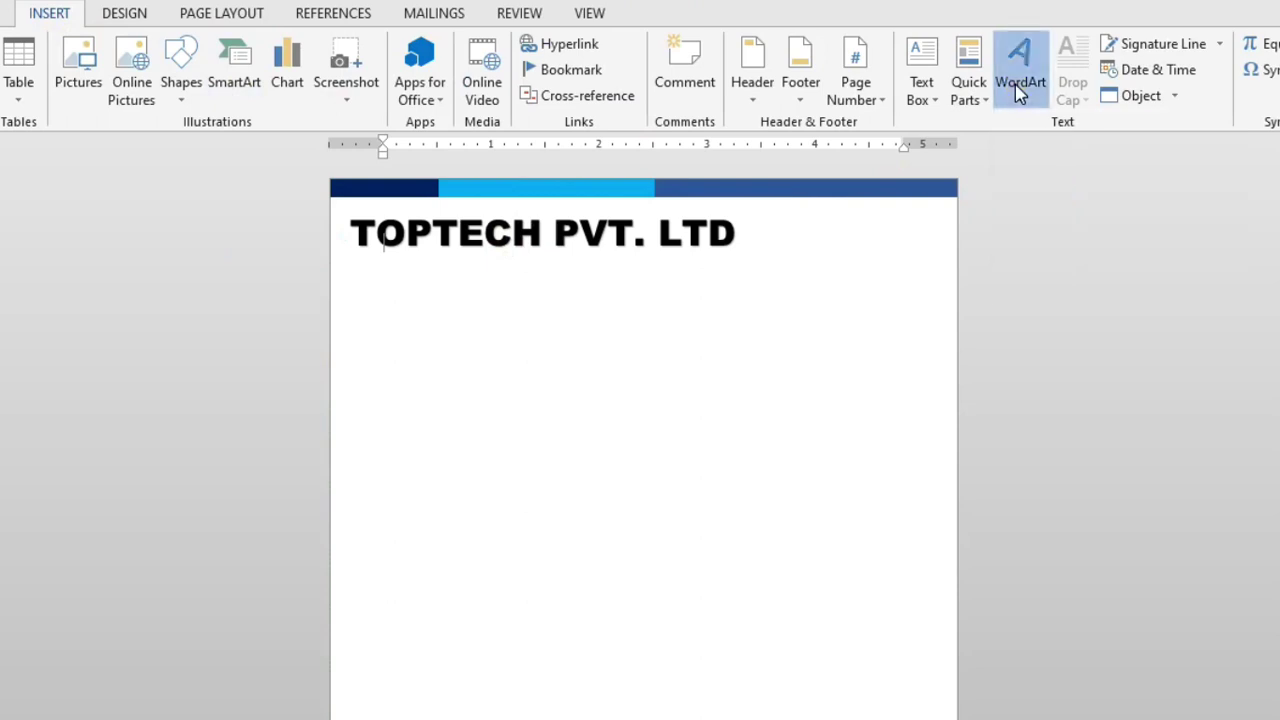
{"action": "left_click", "coordinate": [1019, 92]}
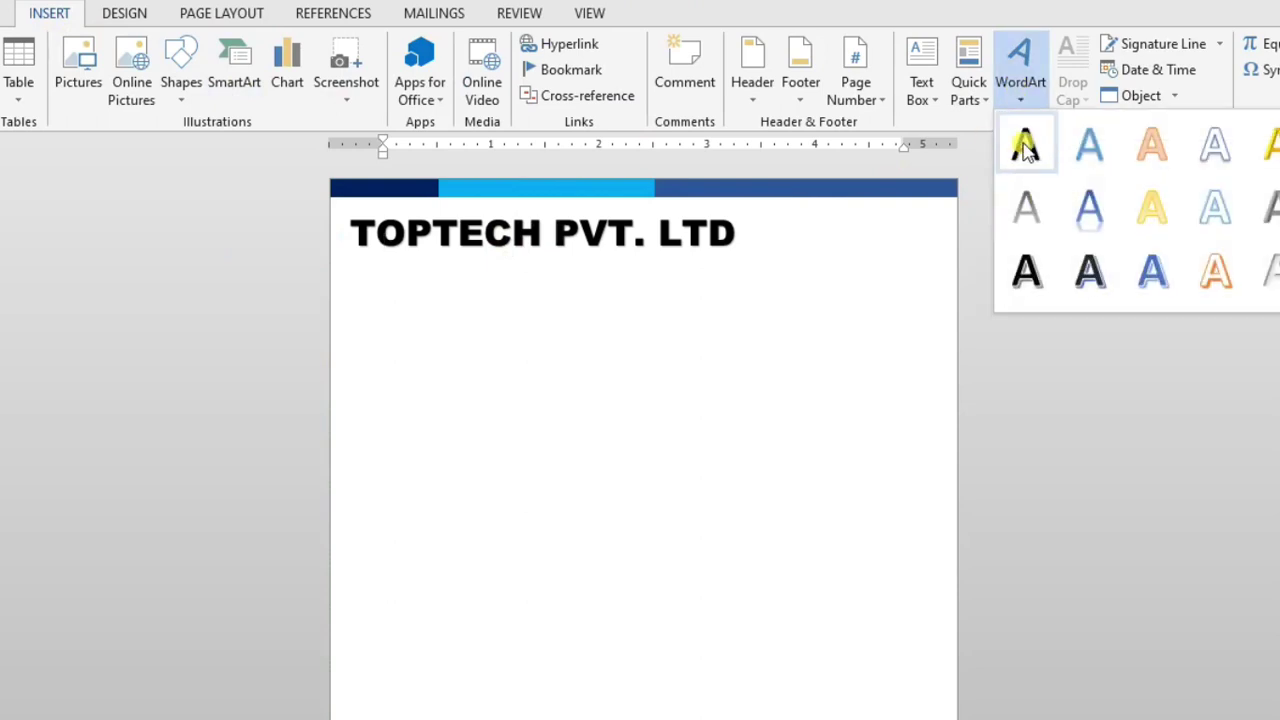
{"action": "left_click", "coordinate": [1025, 148]}
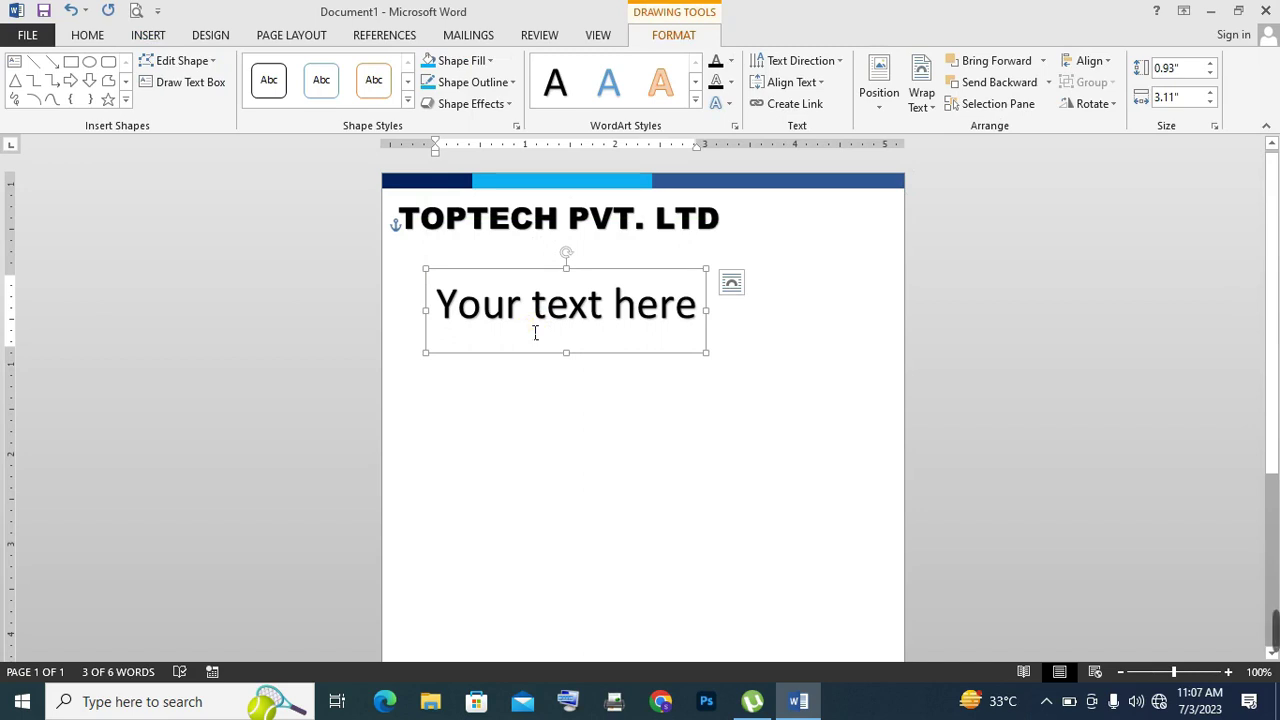
{"action": "left_click", "coordinate": [535, 332]}
{"action": "key", "text": "ctrl+a"}
{"action": "type", "text": "Tatarpur, Muluk, Bolpur, Birbhum, W.B.-731204"}
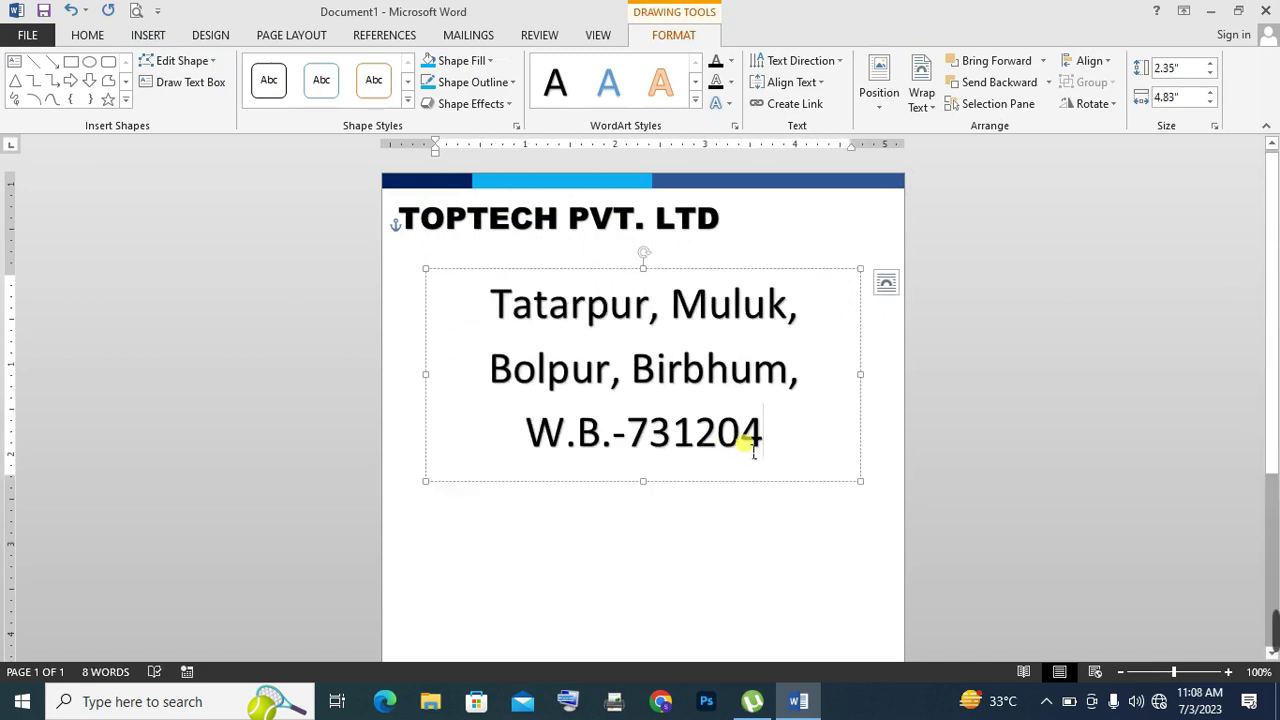
Format the address text in bold Times New Roman
{"action": "left_click_drag", "start_coordinate": [790, 455], "coordinate": [524, 332]}
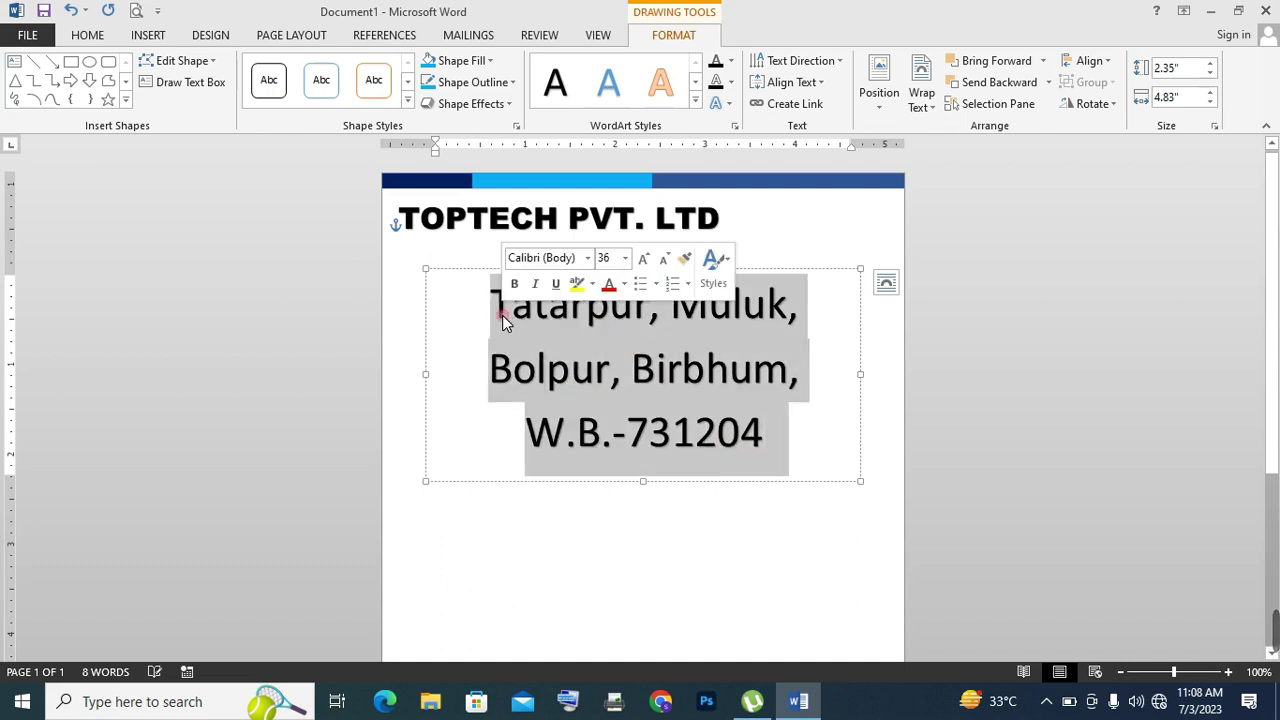
{"action": "left_click", "coordinate": [100, 36]}
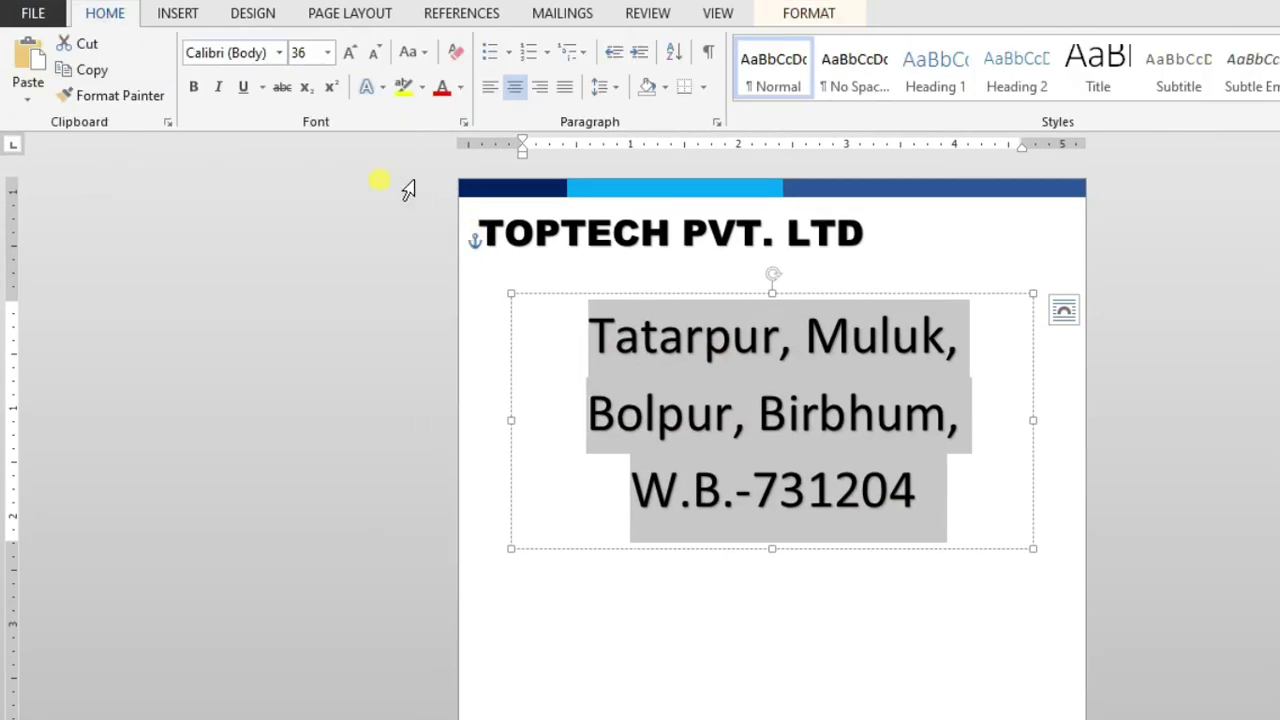
{"action": "left_click", "coordinate": [280, 55]}
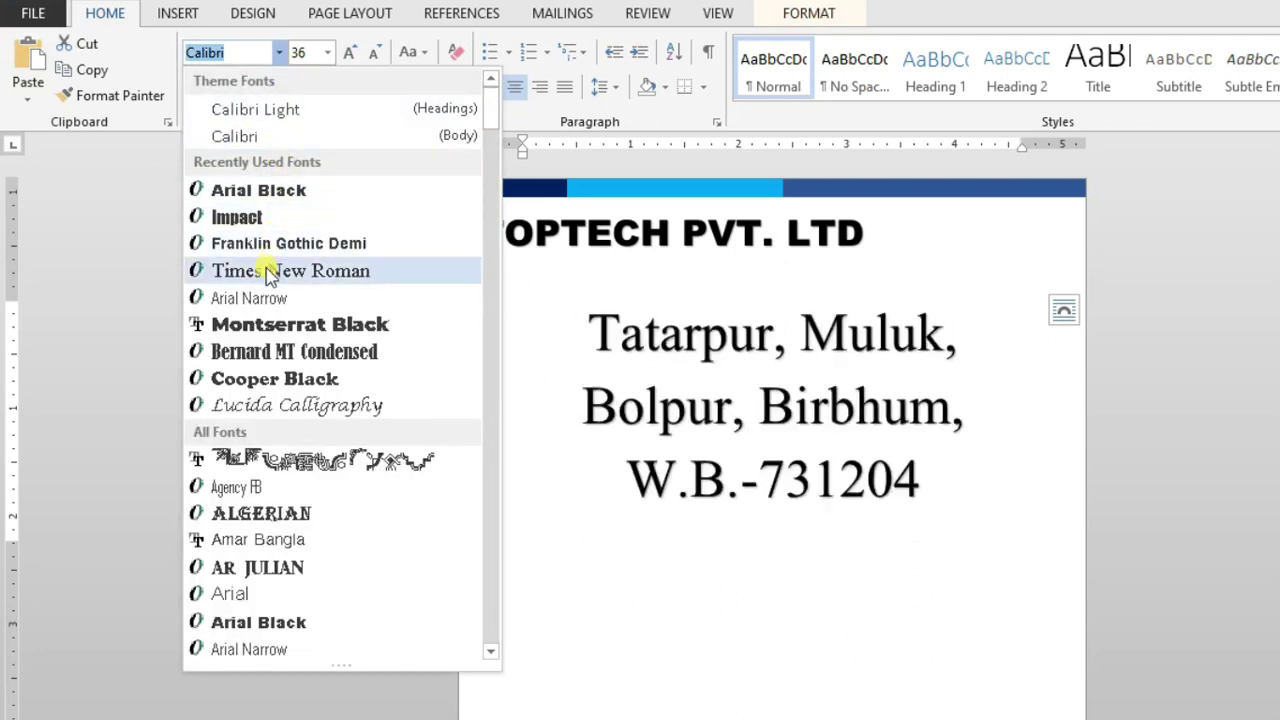
{"action": "left_click", "coordinate": [268, 272]}
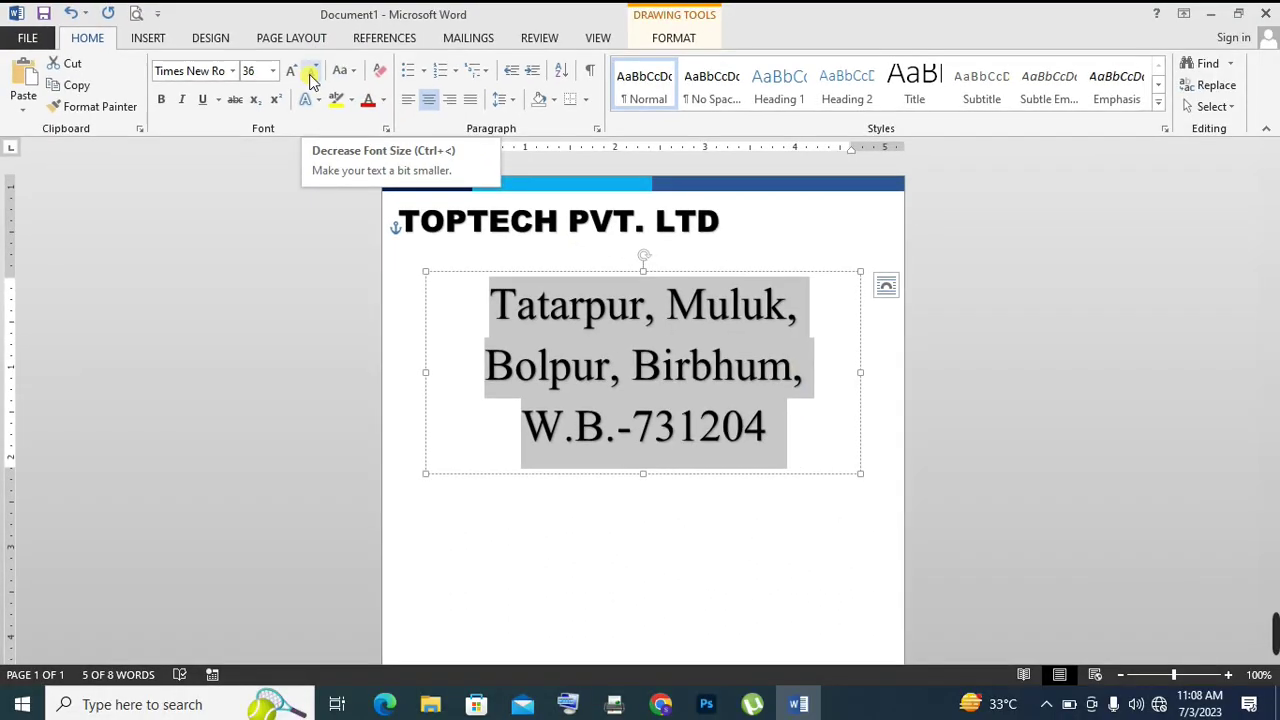
{"action": "left_click", "coordinate": [163, 97]}
Remove the extra space after paragraph between the two address lines
{"action": "left_click", "coordinate": [614, 303]}
{"action": "left_click_drag", "start_coordinate": [624, 304], "coordinate": [415, 268]}
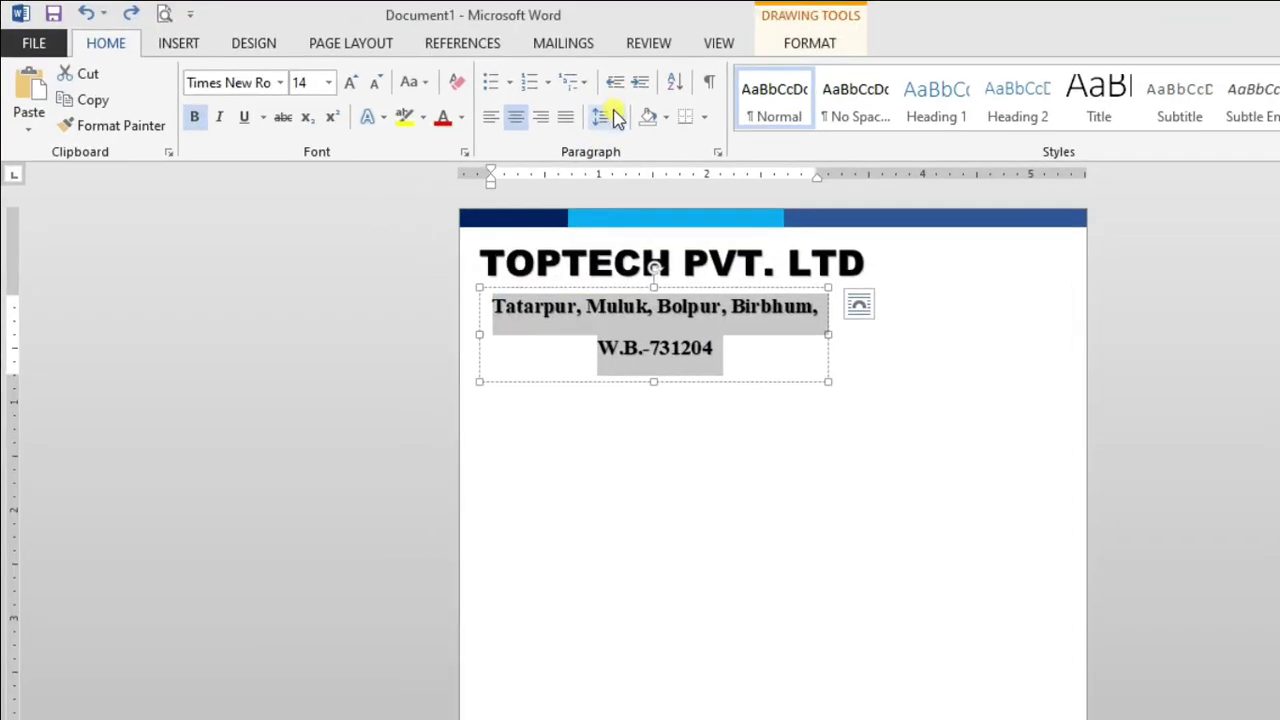
{"action": "left_click", "coordinate": [513, 101]}
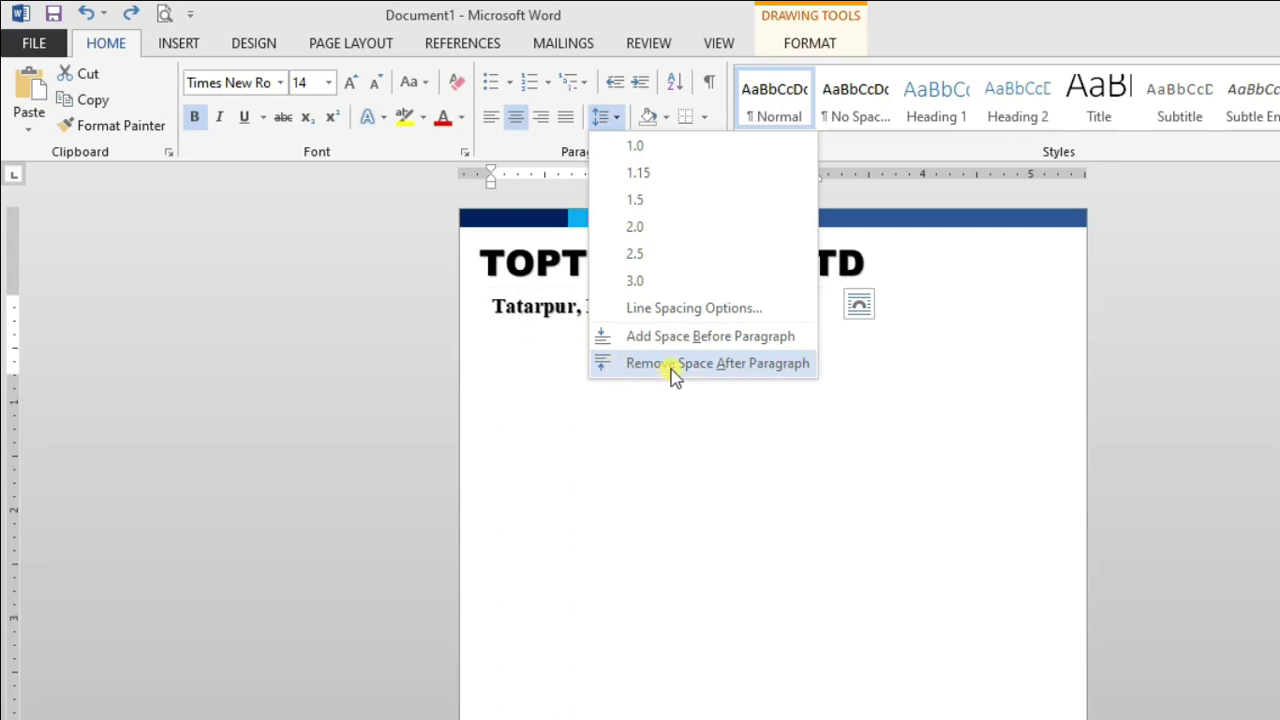
{"action": "left_click", "coordinate": [672, 364]}
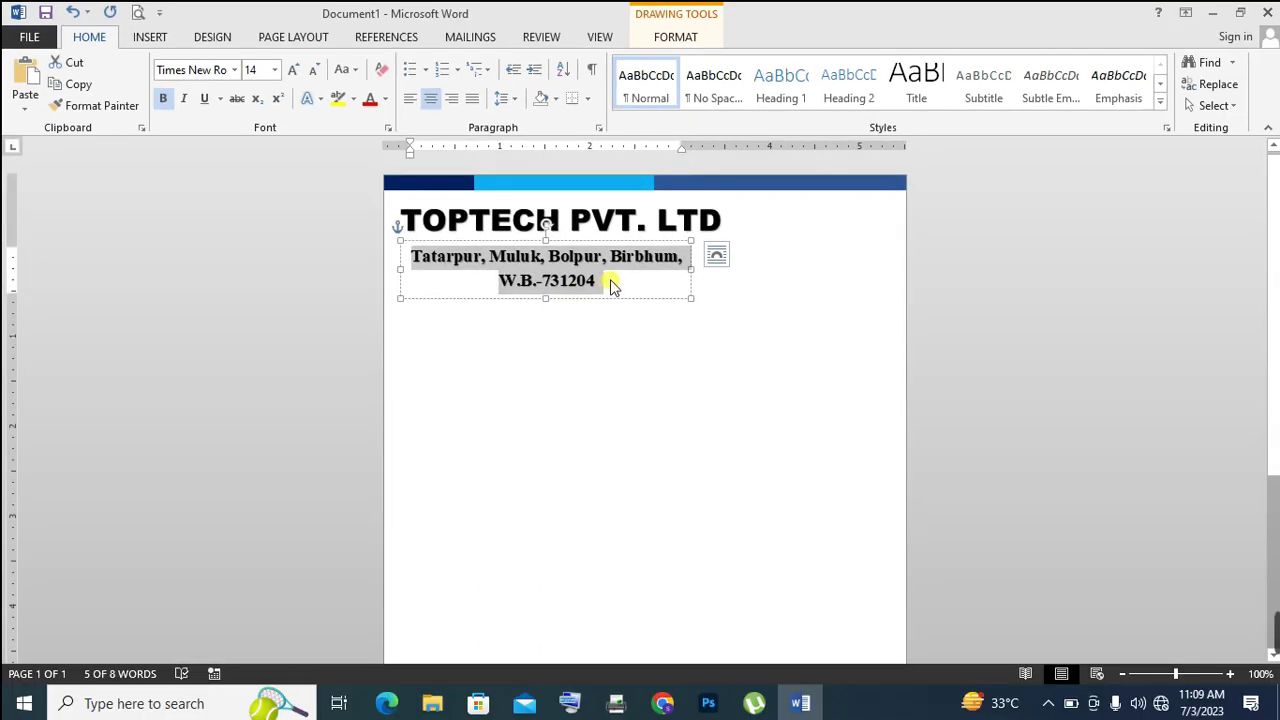
{"action": "left_click", "coordinate": [597, 281]}
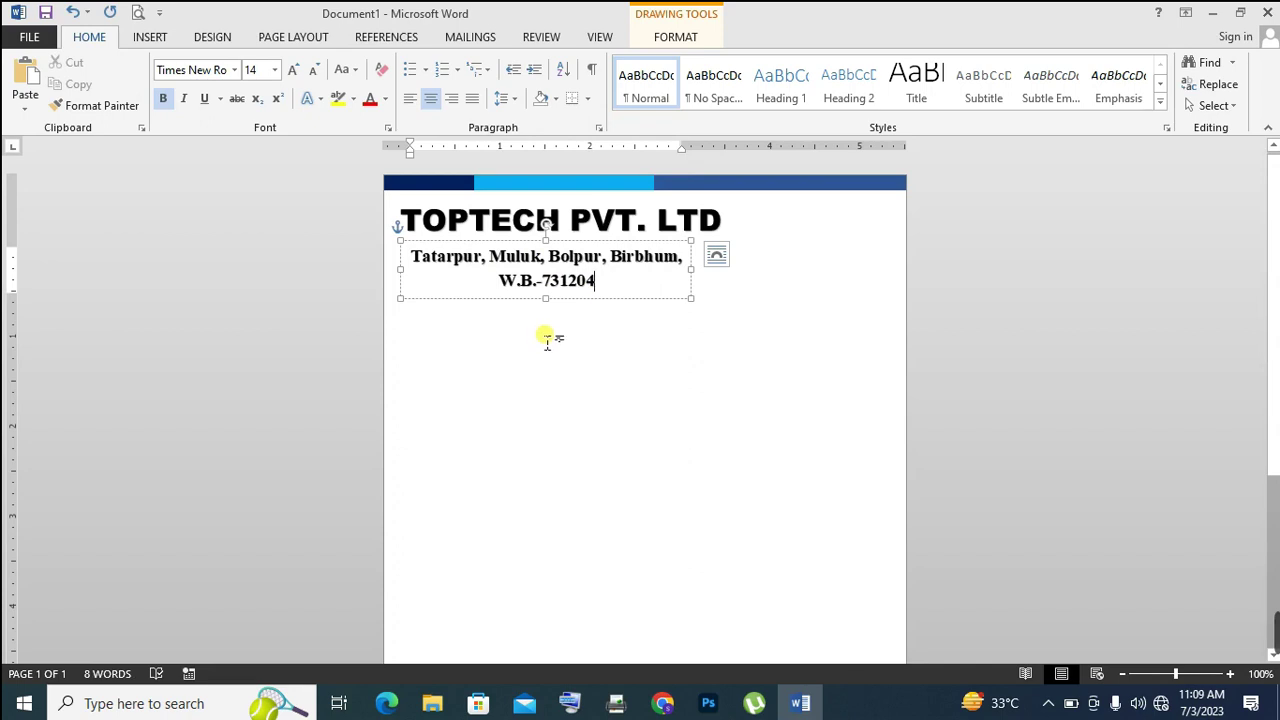
Duplicate the address box for the e-mail and mobile lines and tuck it under the address
{"action": "left_click", "coordinate": [627, 307]}
{"action": "mouse_move", "coordinate": [624, 307]}
{"action": "left_mouse_down", "text": "ctrl"}
{"action": "mouse_move", "coordinate": [617, 383]}
{"action": "mouse_move", "coordinate": [406, 343]}
{"action": "left_mouse_up", "text": "ctrl"}
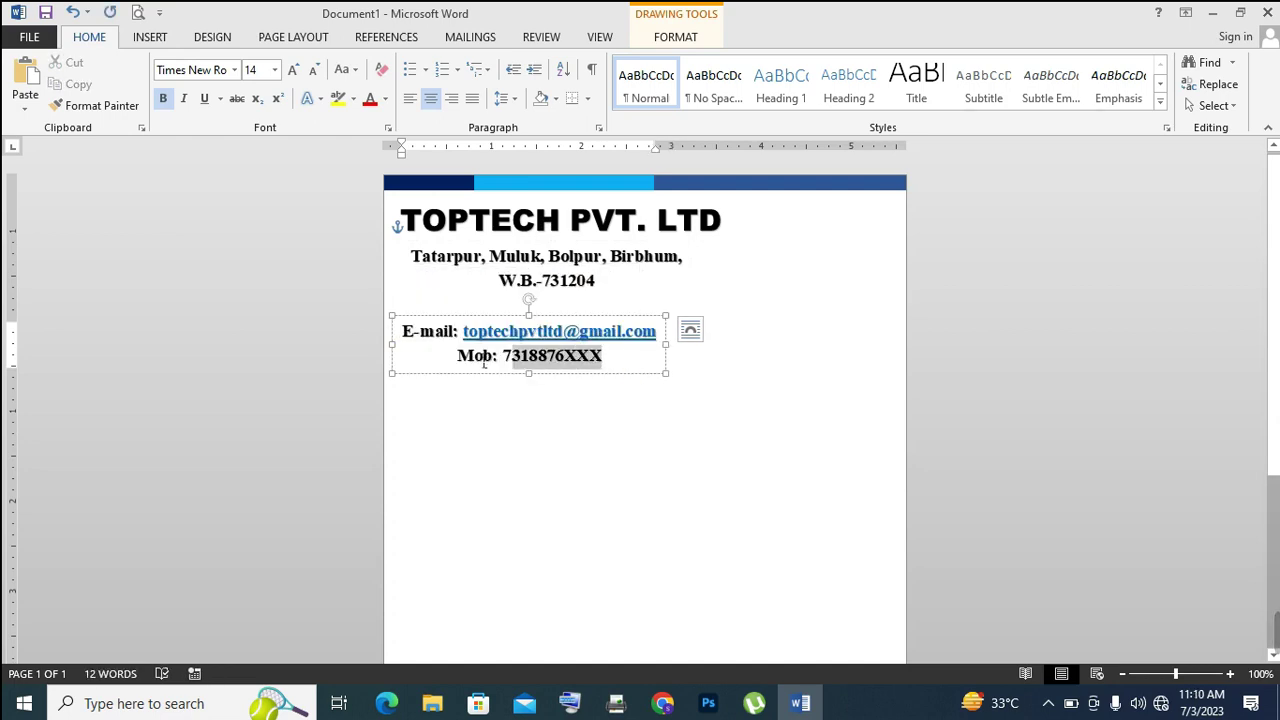
{"action": "left_click_drag", "start_coordinate": [636, 372], "coordinate": [401, 331]}
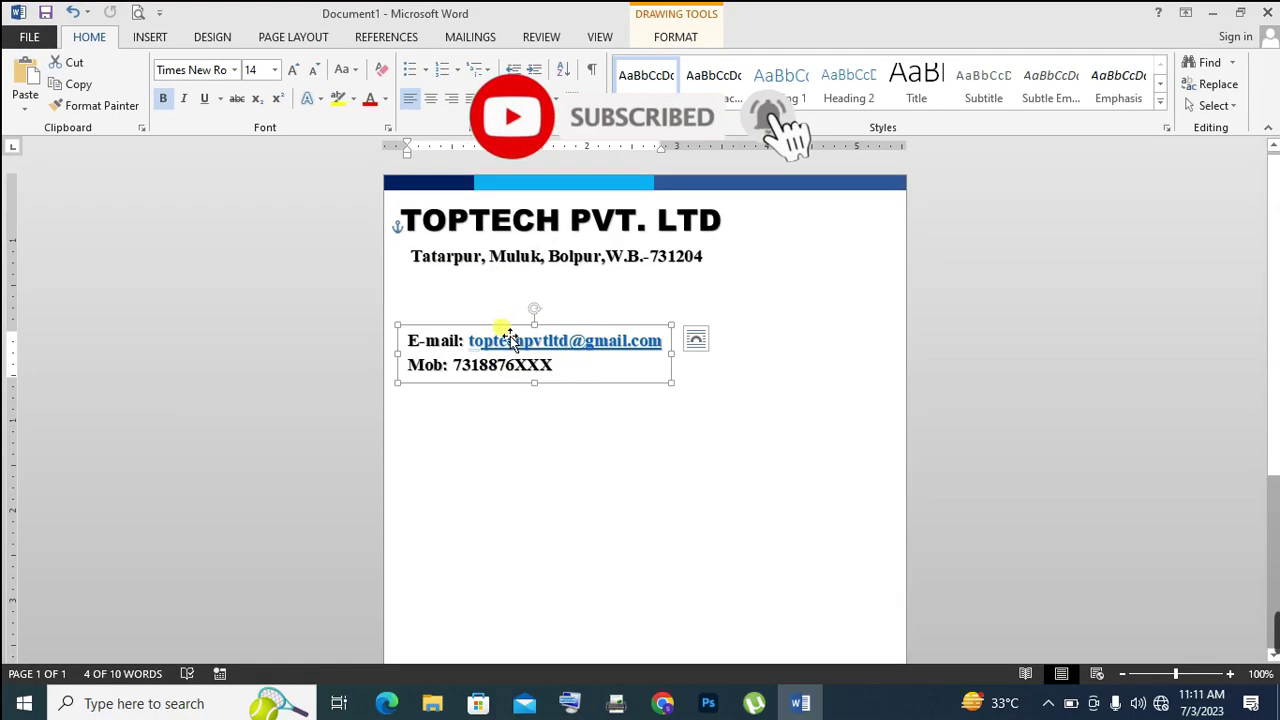
{"action": "left_click_drag", "start_coordinate": [502, 328], "coordinate": [514, 301]}
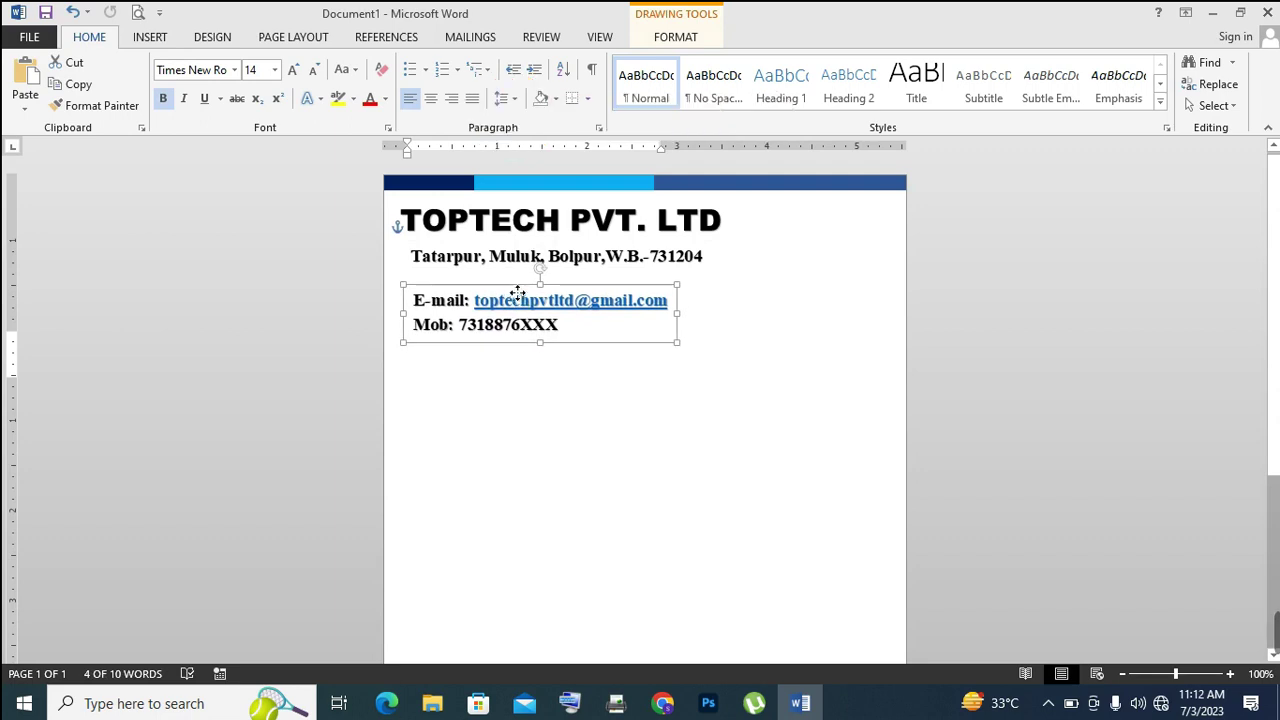
{"action": "left_click", "coordinate": [710, 398]}
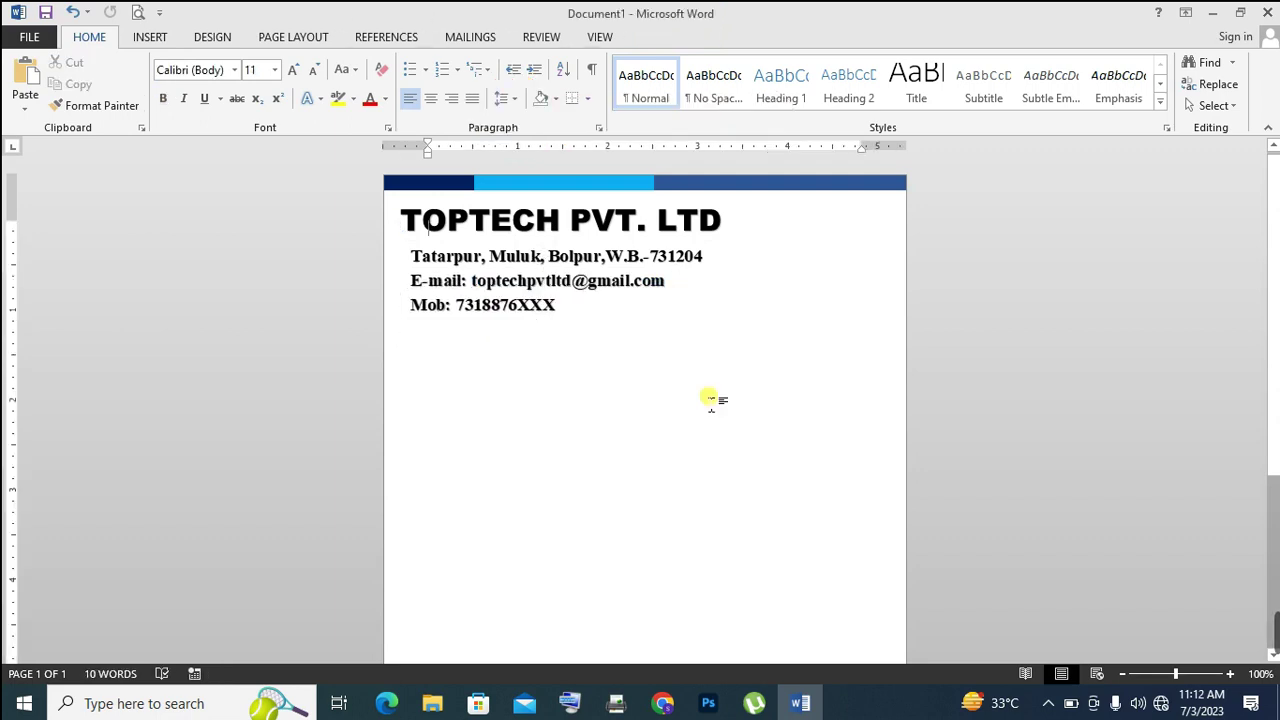
{"action": "left_click", "coordinate": [150, 37]}
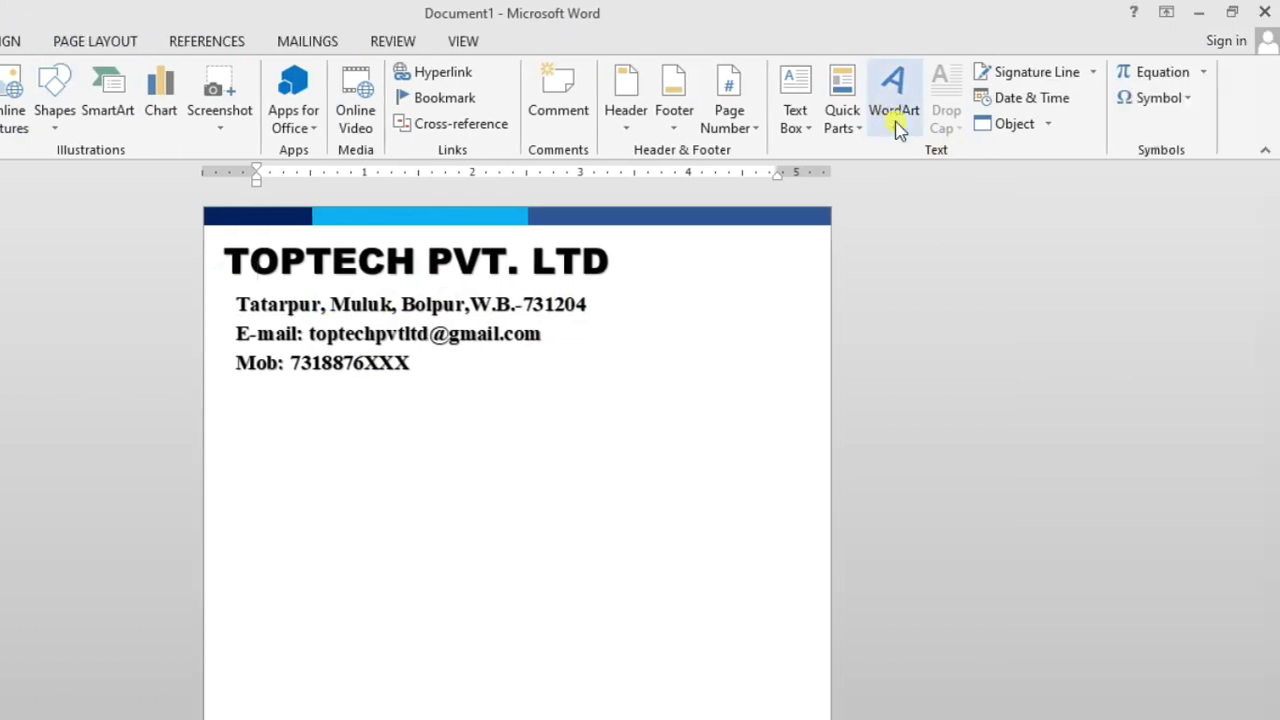
Insert a plain black WordArt box reading 'INVOICE'
{"action": "left_click", "coordinate": [895, 128]}
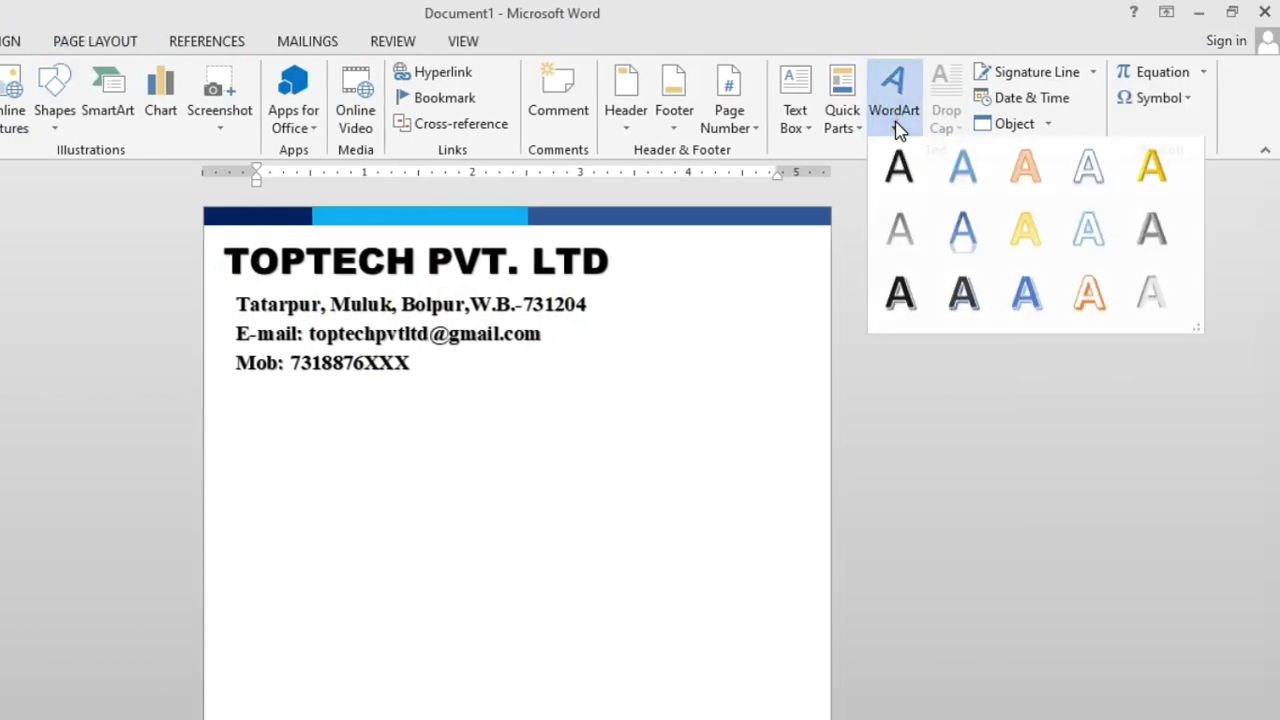
{"action": "left_click", "coordinate": [900, 175]}
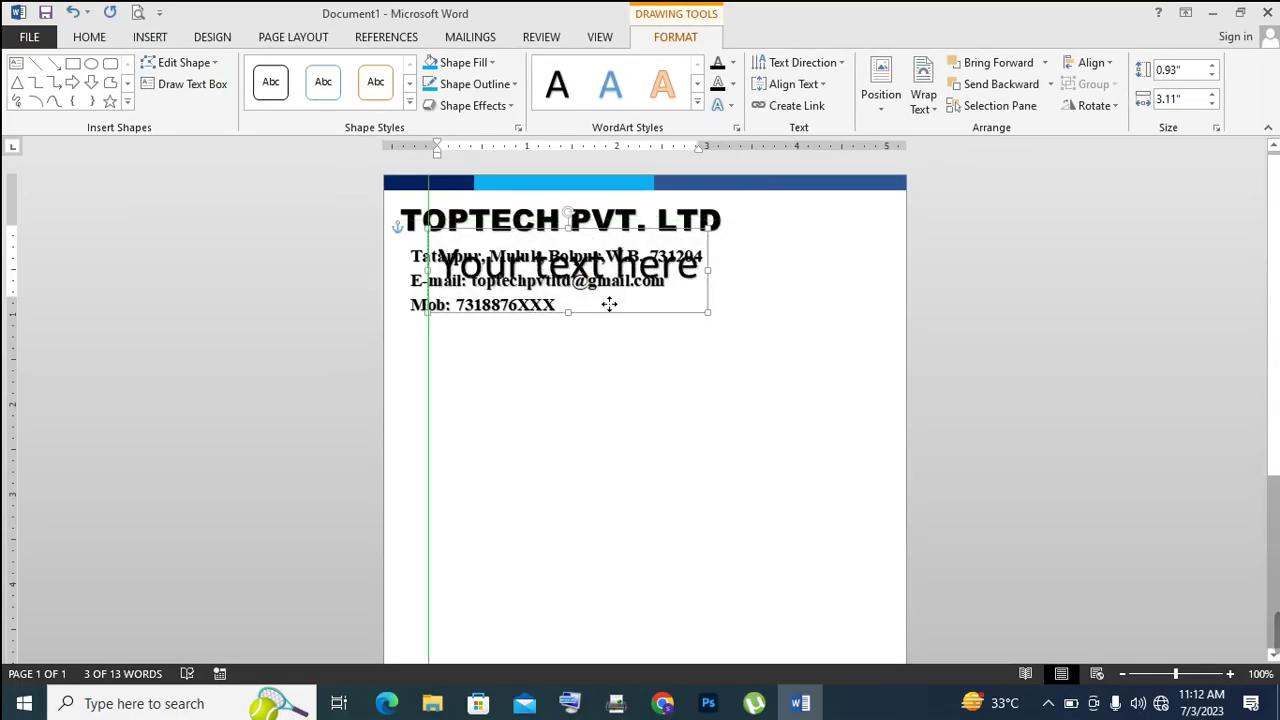
{"action": "left_click_drag", "start_coordinate": [588, 230], "coordinate": [618, 350]}
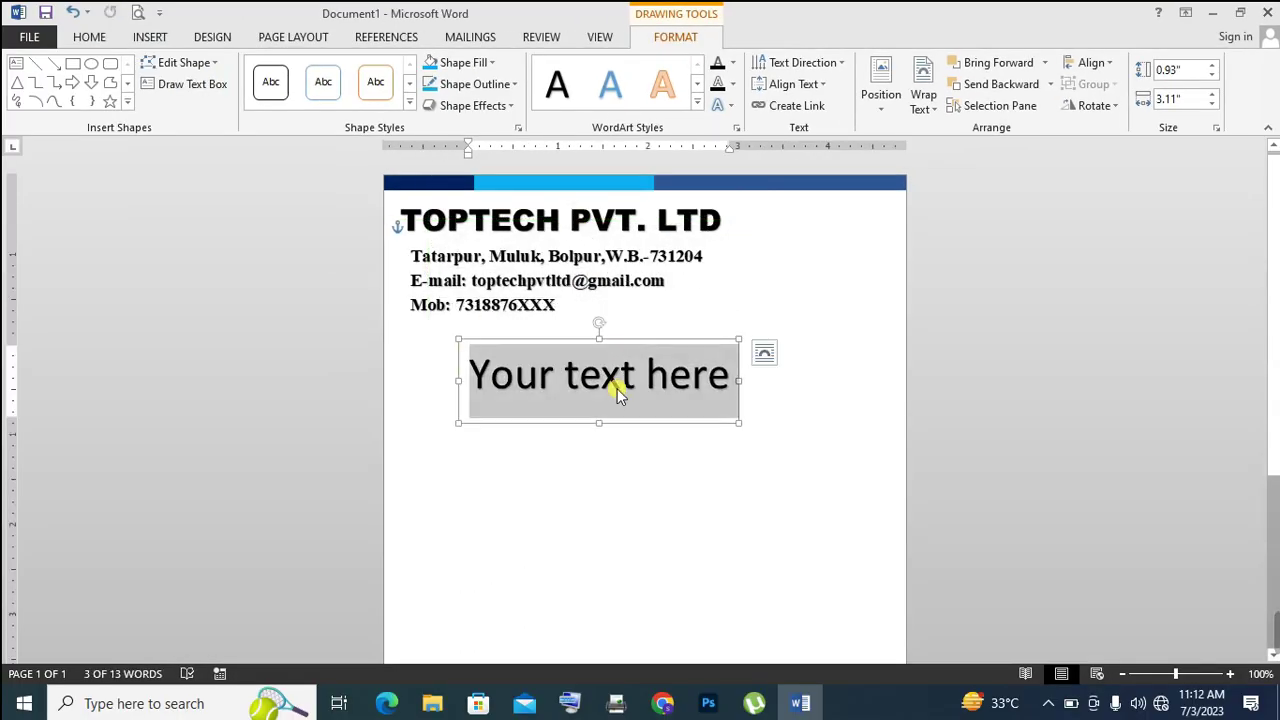
{"action": "type", "text": "INVOICE"}
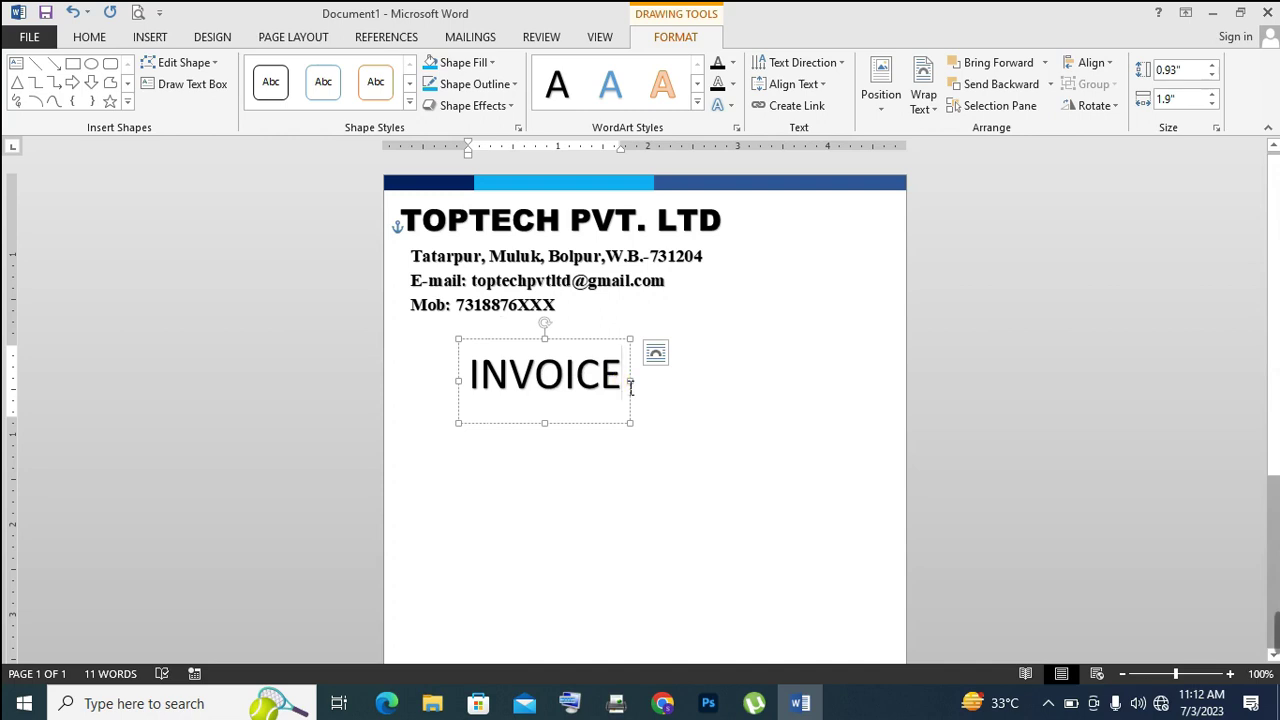
Format INVOICE in 24 pt Arial Black
{"action": "left_click_drag", "start_coordinate": [630, 388], "coordinate": [468, 376]}
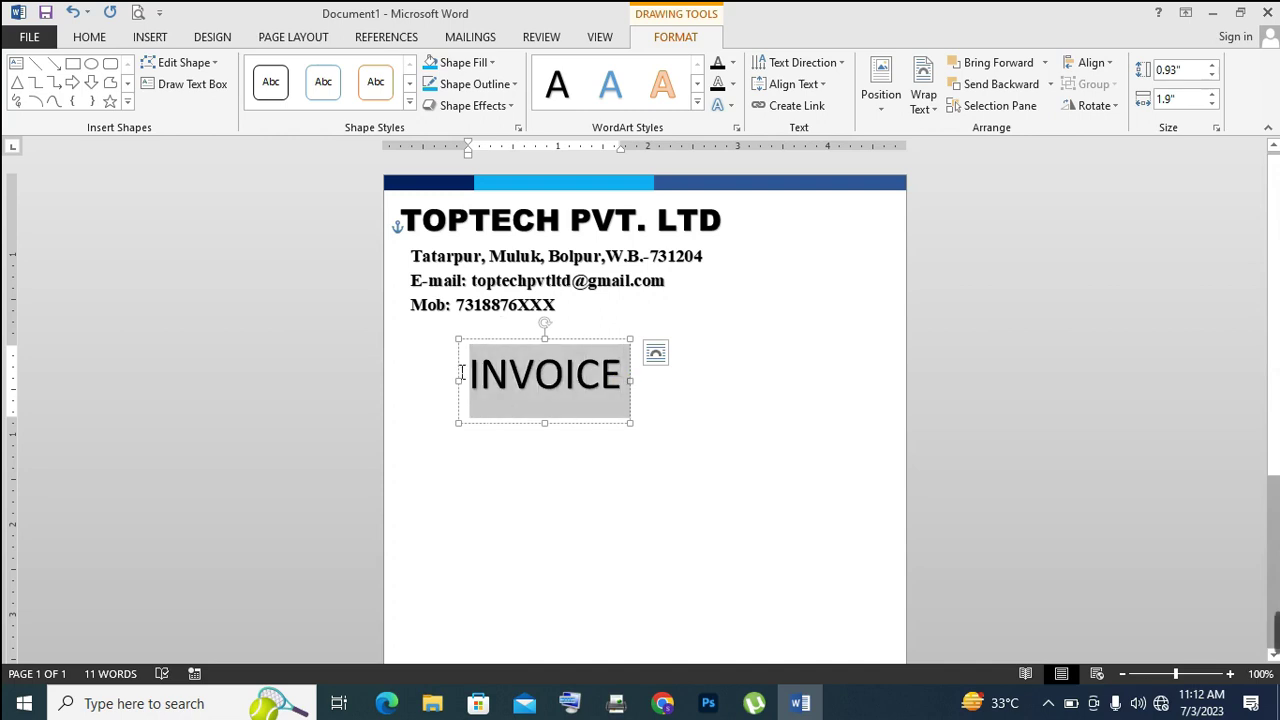
{"action": "left_click", "coordinate": [89, 39]}
{"action": "left_click", "coordinate": [281, 81]}
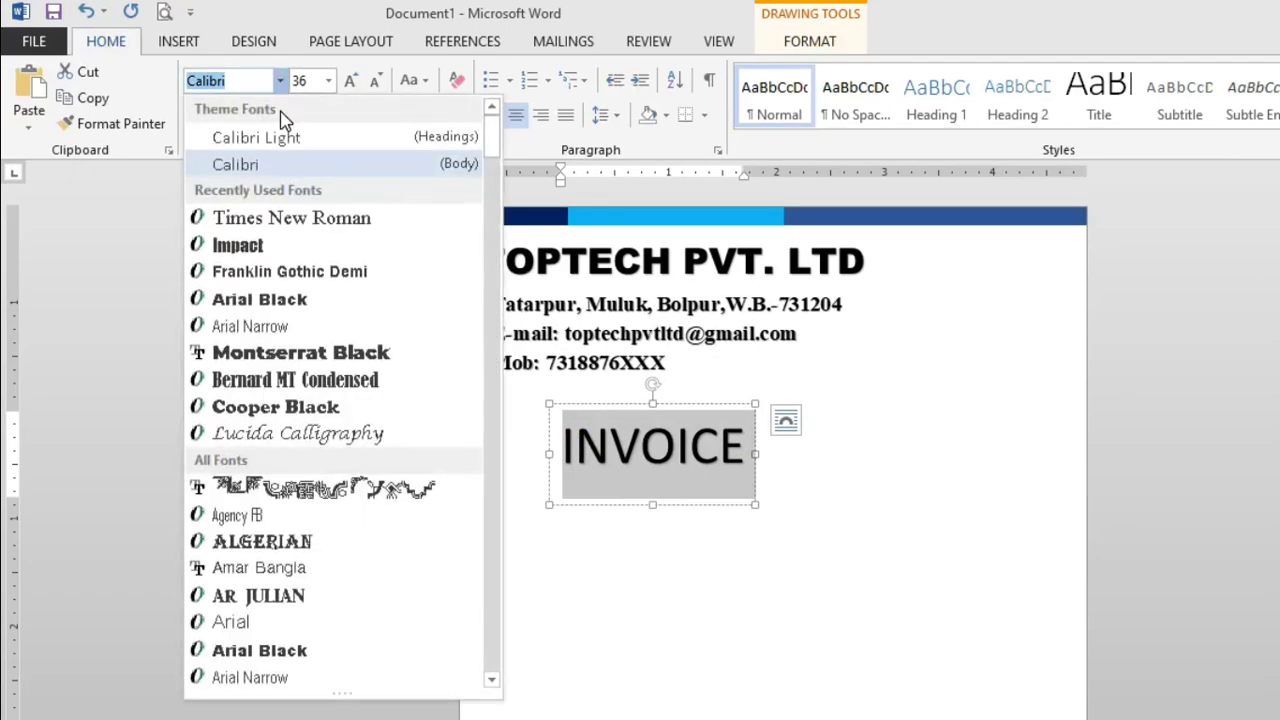
{"action": "left_click", "coordinate": [247, 303]}
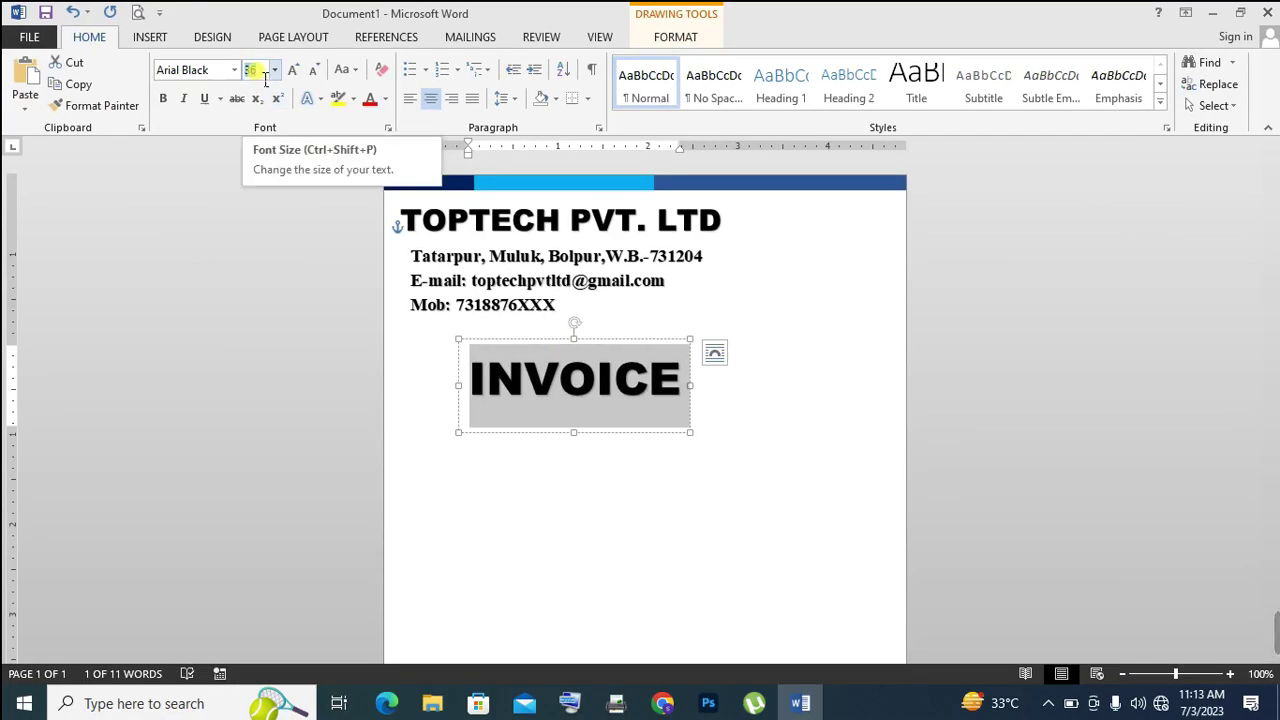
{"action": "type", "text": "24"}
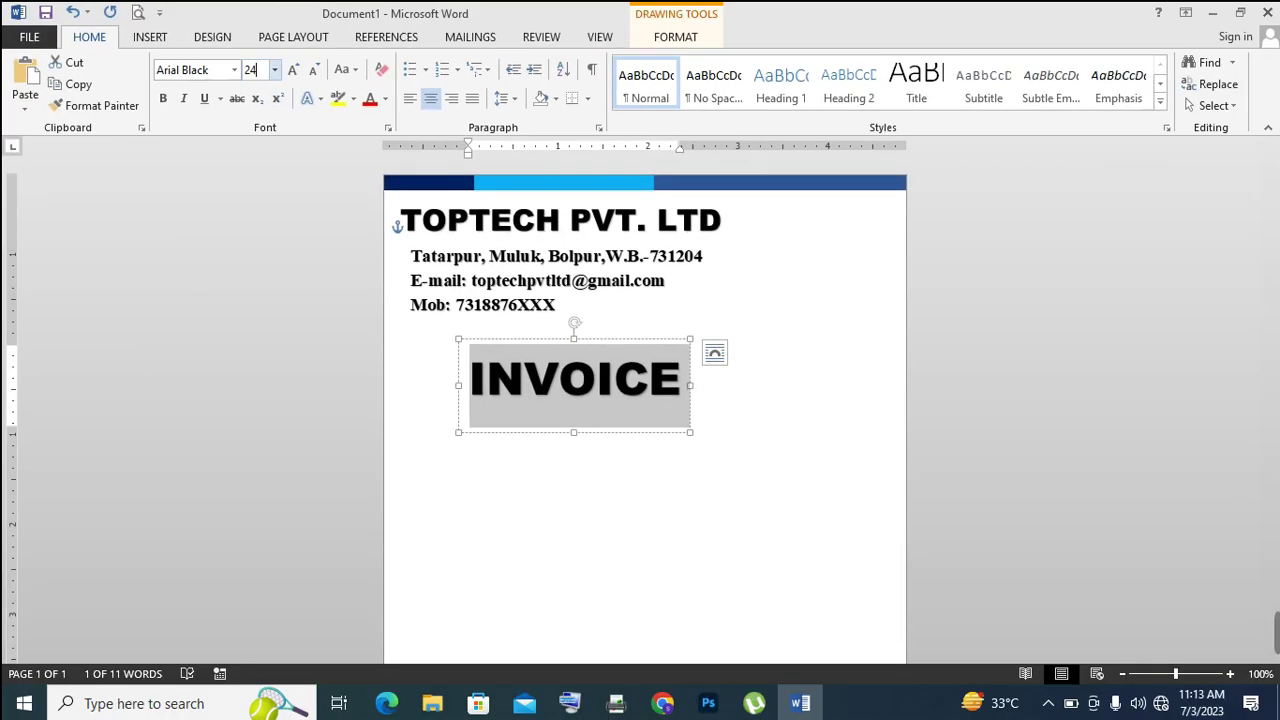
{"action": "key", "text": "Return"}
Move INVOICE to the upper right beside the TOPTECH PVT. LTD heading
{"action": "mouse_move", "coordinate": [474, 338]}
{"action": "left_mouse_down"}
{"action": "mouse_move", "coordinate": [739, 228]}
{"action": "mouse_move", "coordinate": [769, 203]}
{"action": "left_mouse_up"}
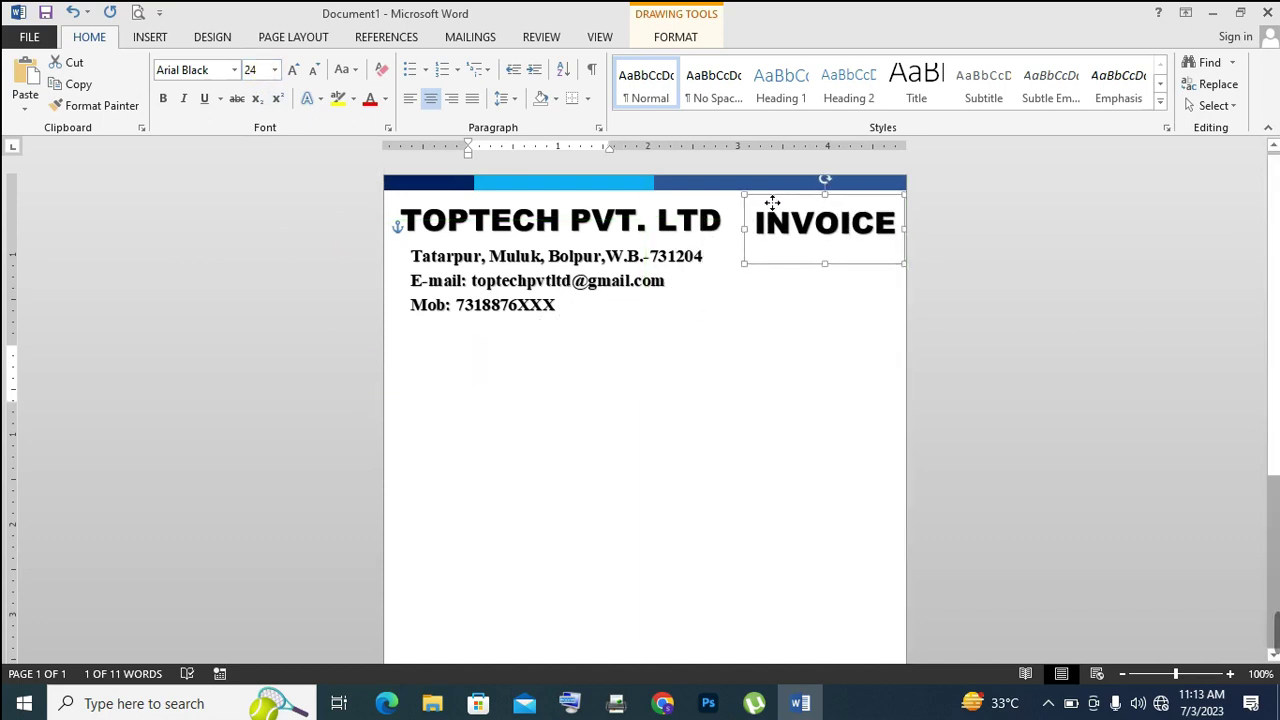
{"action": "left_click", "coordinate": [760, 331]}
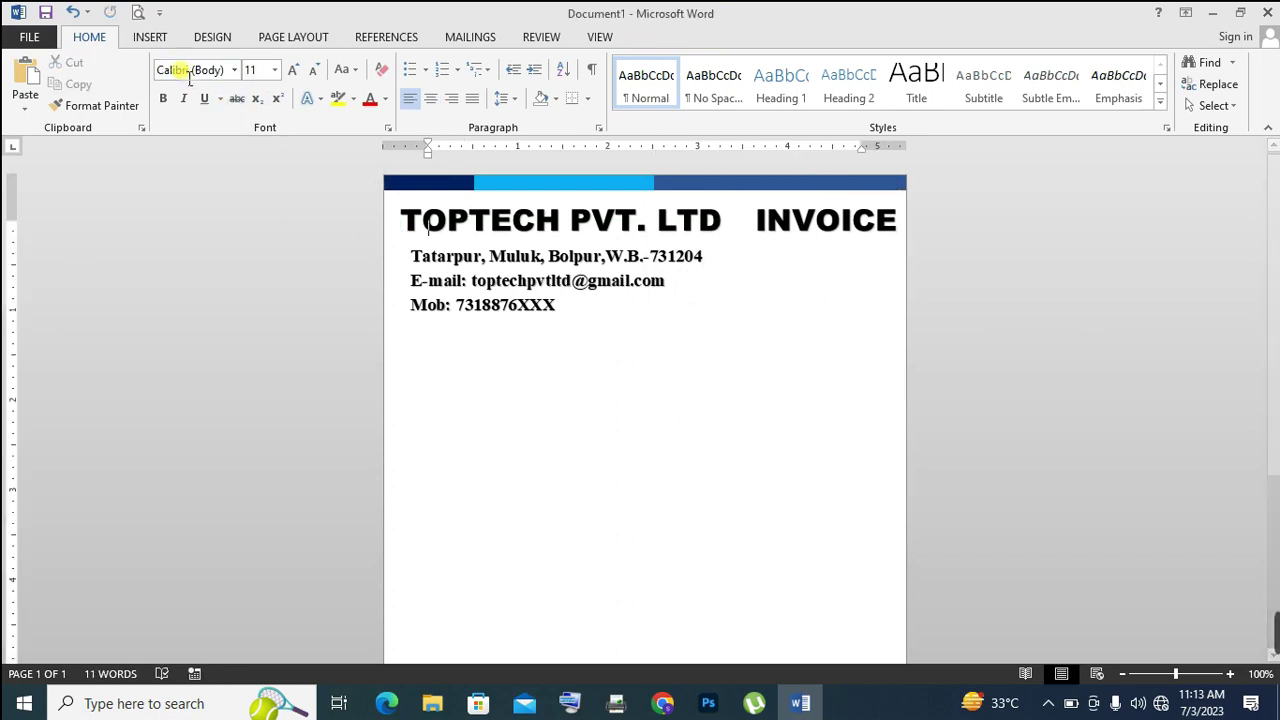
{"action": "left_click", "coordinate": [152, 40]}
Insert a WordArt box containing the 'Invoice No:' and 'Invoice Date:' label lines
{"action": "left_click", "coordinate": [1155, 132]}
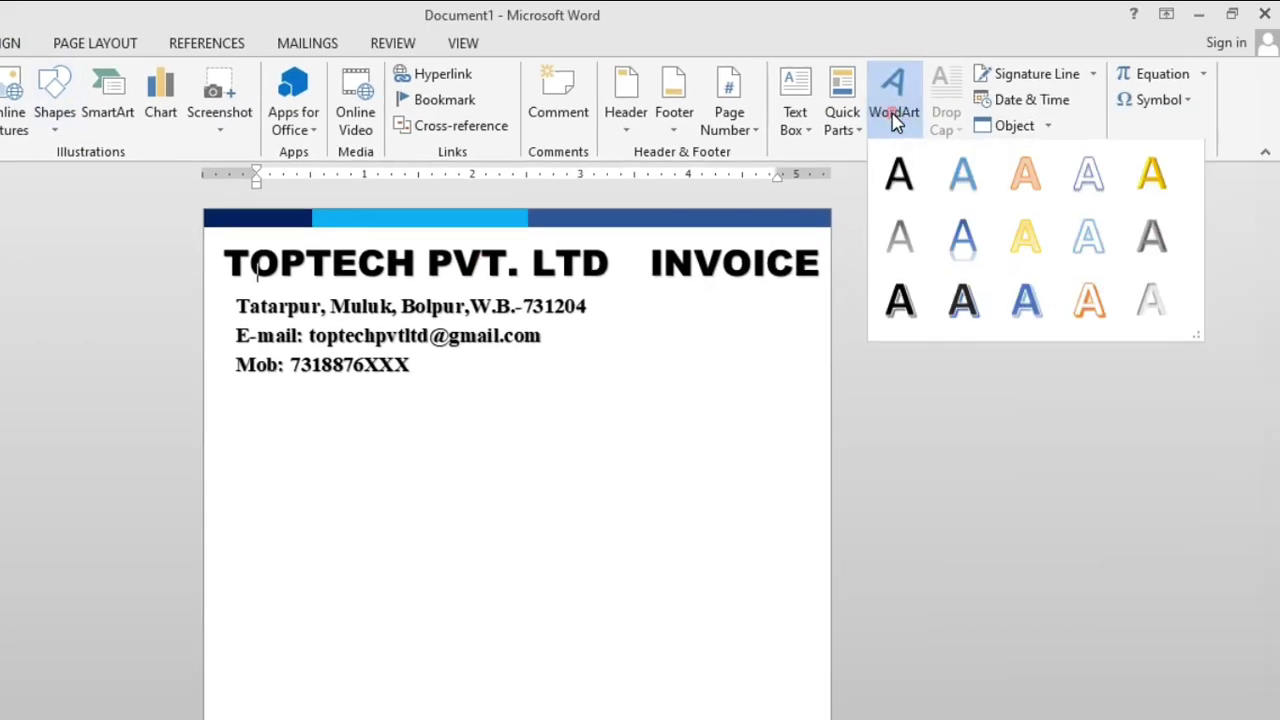
{"action": "left_click", "coordinate": [1152, 172]}
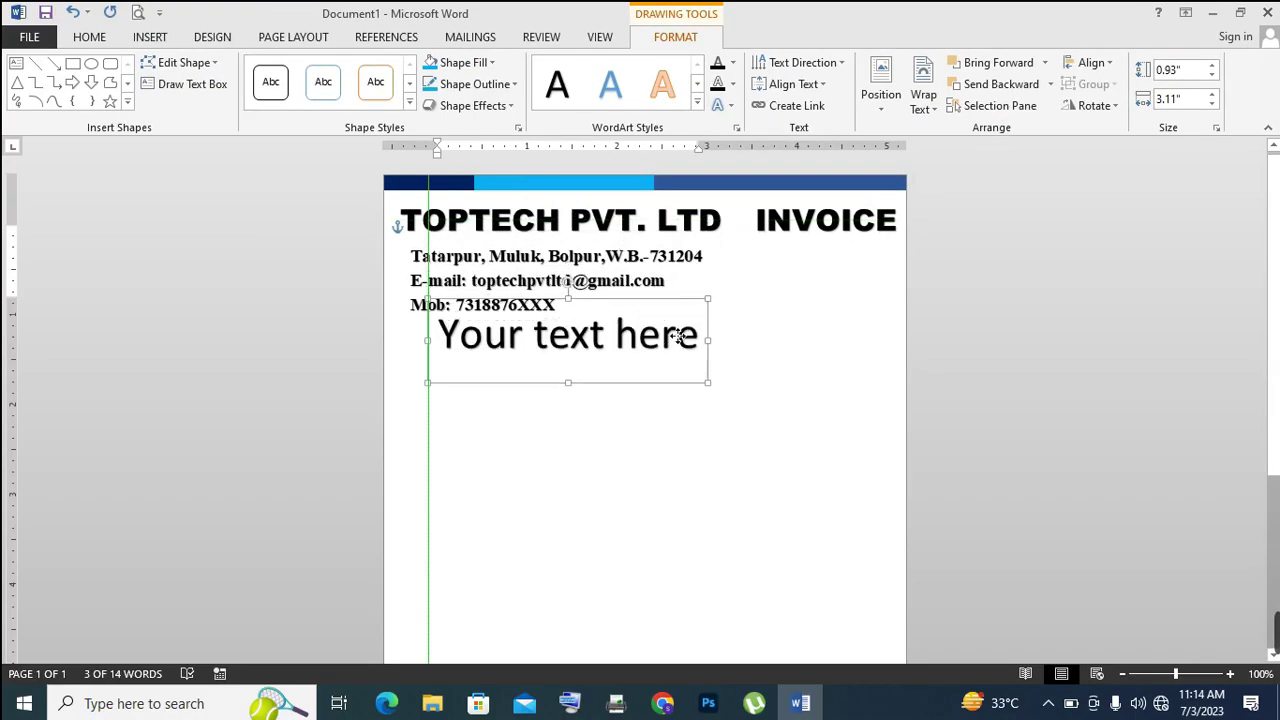
{"action": "left_click_drag", "start_coordinate": [547, 275], "coordinate": [709, 363]}
{"action": "left_click", "coordinate": [693, 400]}
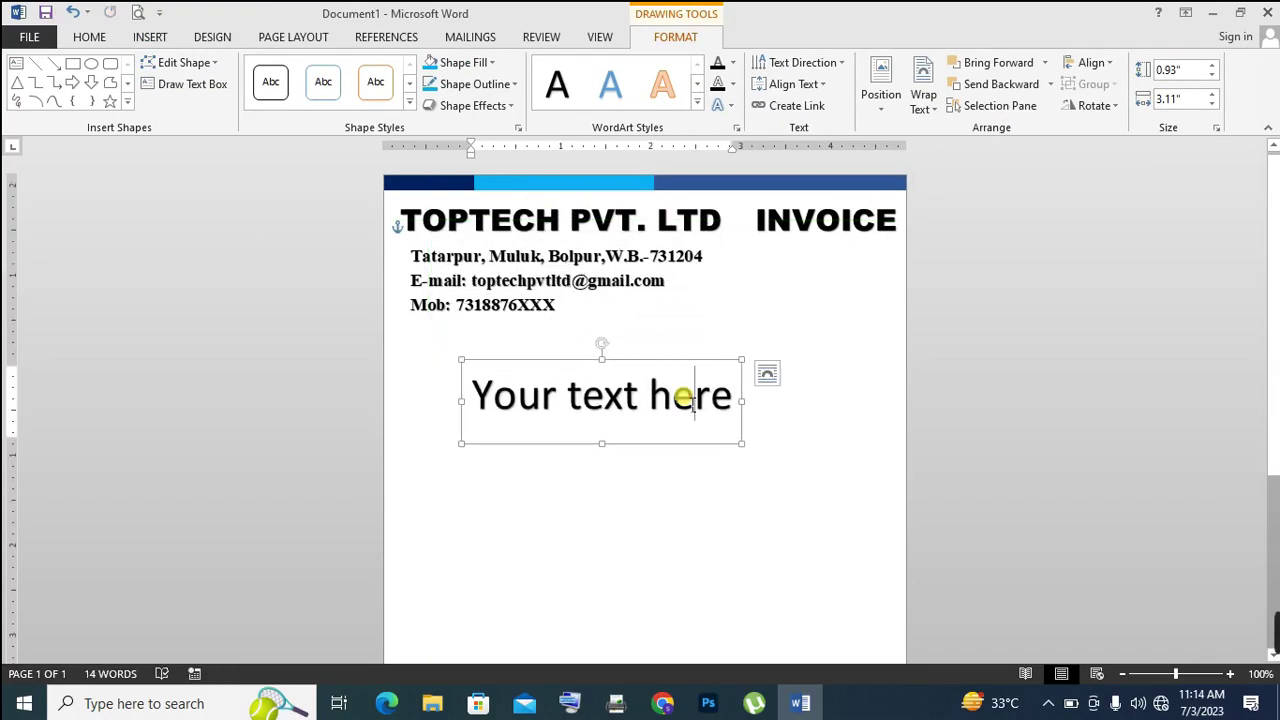
{"action": "triple_click", "coordinate": [684, 398]}
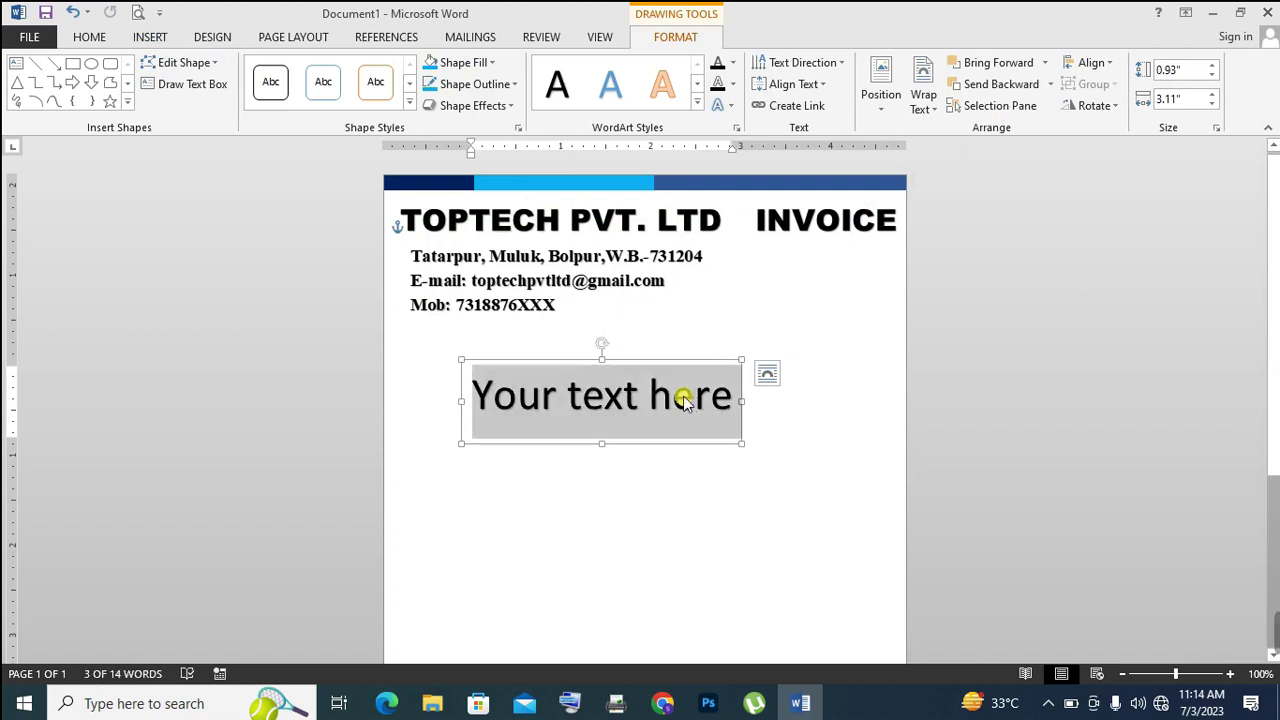
{"action": "type", "text": "Invoice No: Invoice Date:"}
Set the invoice labels to bold 14 pt Times New Roman
{"action": "left_click_drag", "start_coordinate": [714, 471], "coordinate": [521, 432]}
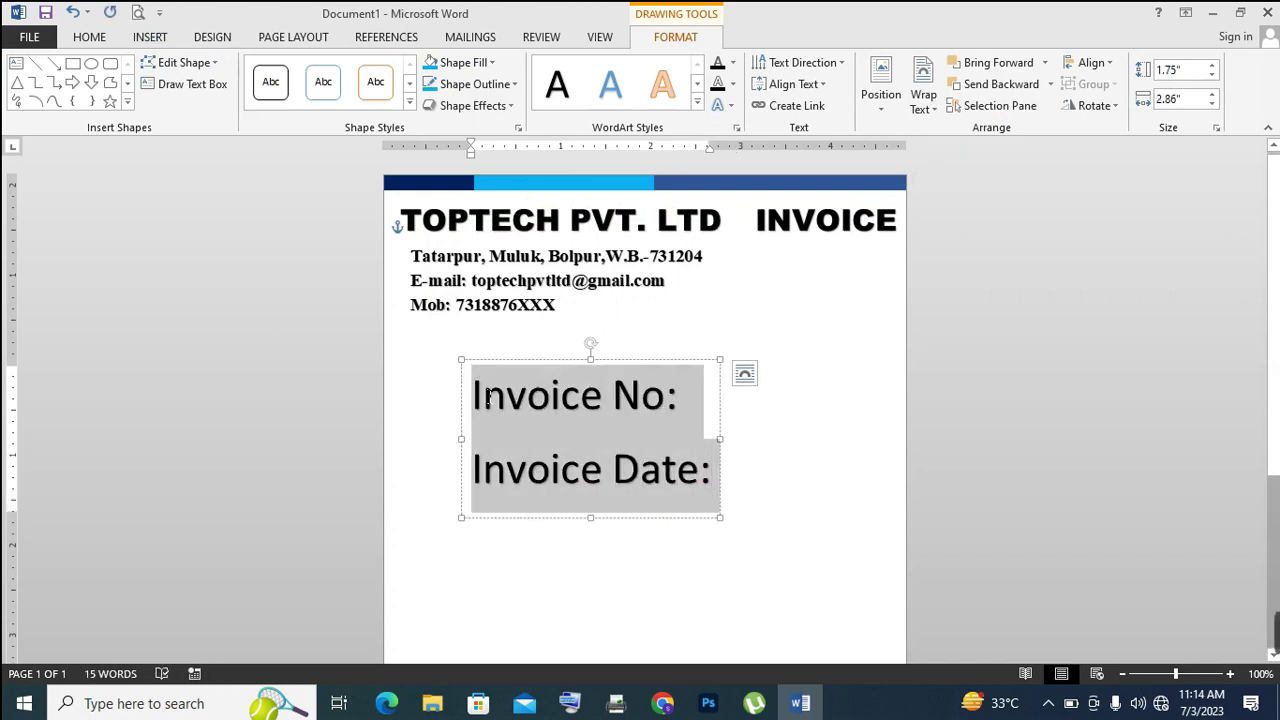
{"action": "left_click", "coordinate": [90, 38]}
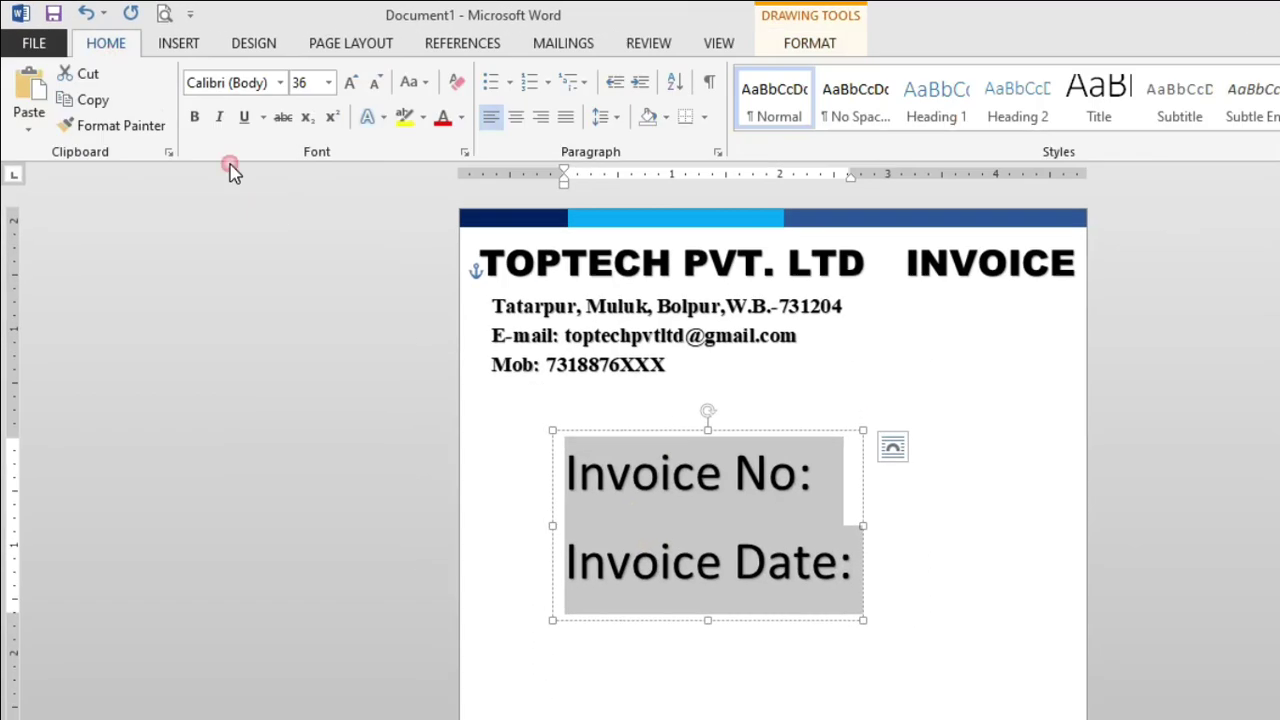
{"action": "left_click", "coordinate": [281, 84]}
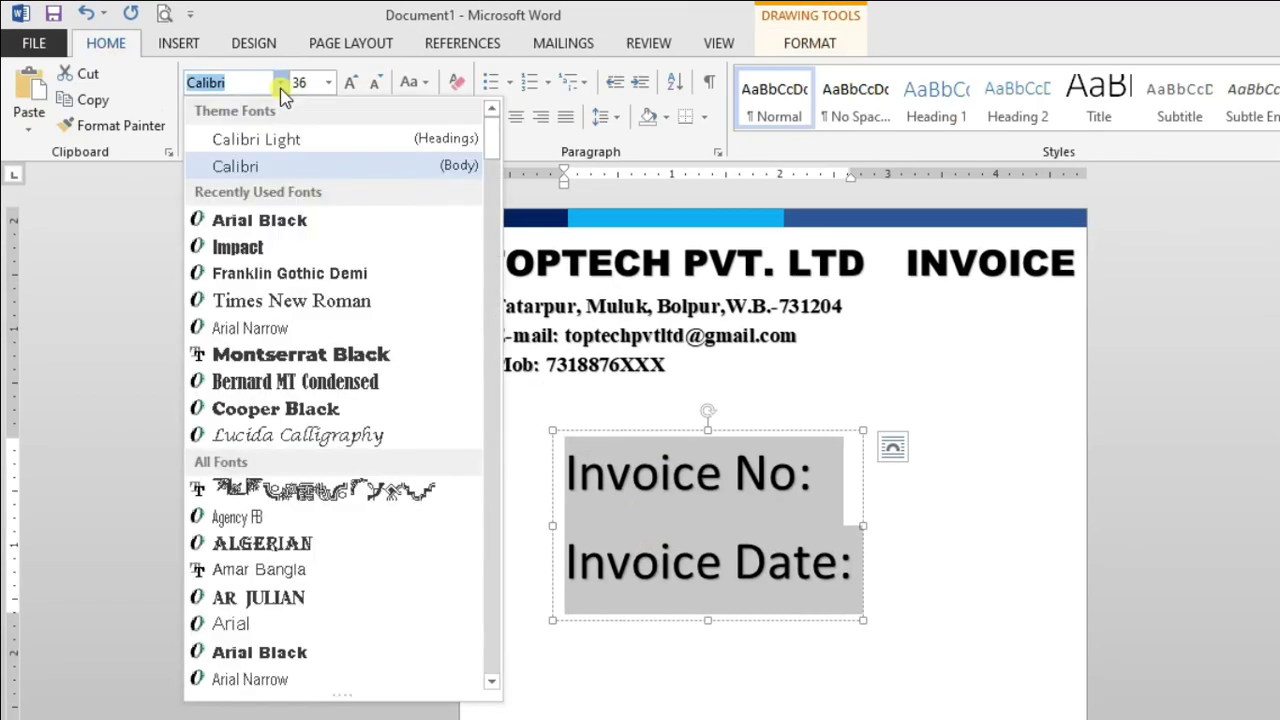
{"action": "left_click", "coordinate": [284, 301]}
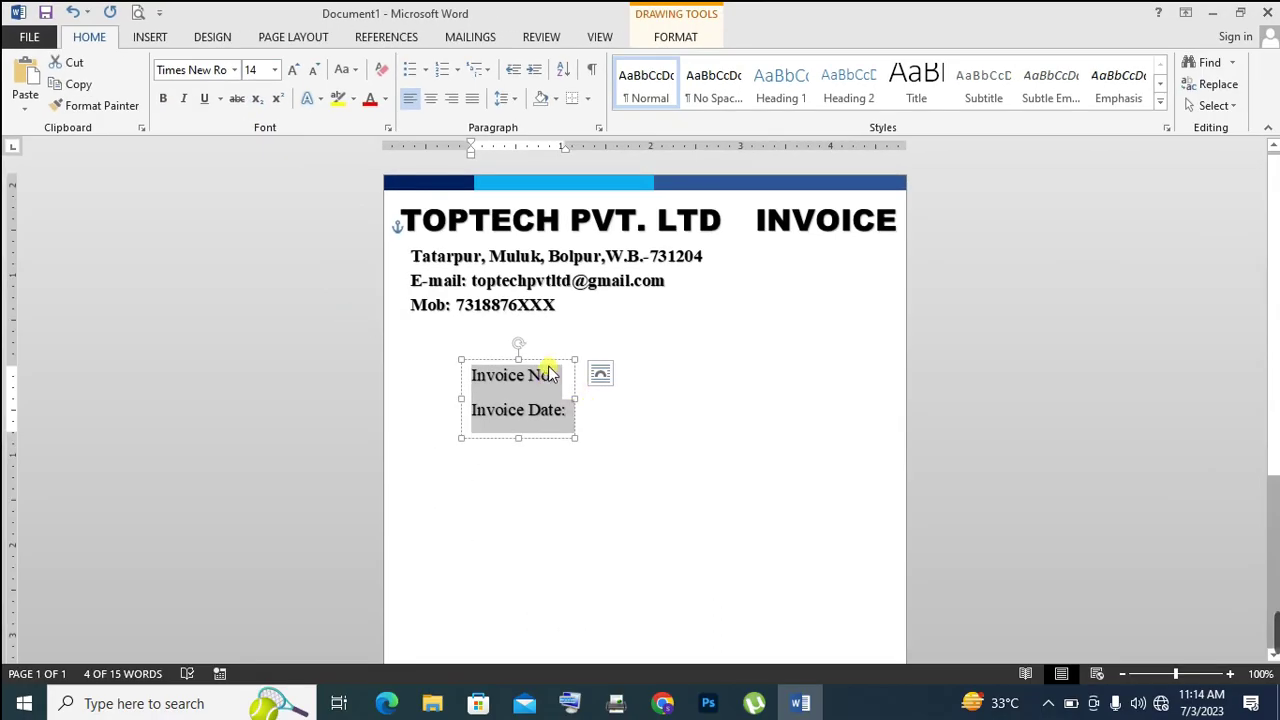
{"action": "left_click_drag", "start_coordinate": [548, 360], "coordinate": [624, 336]}
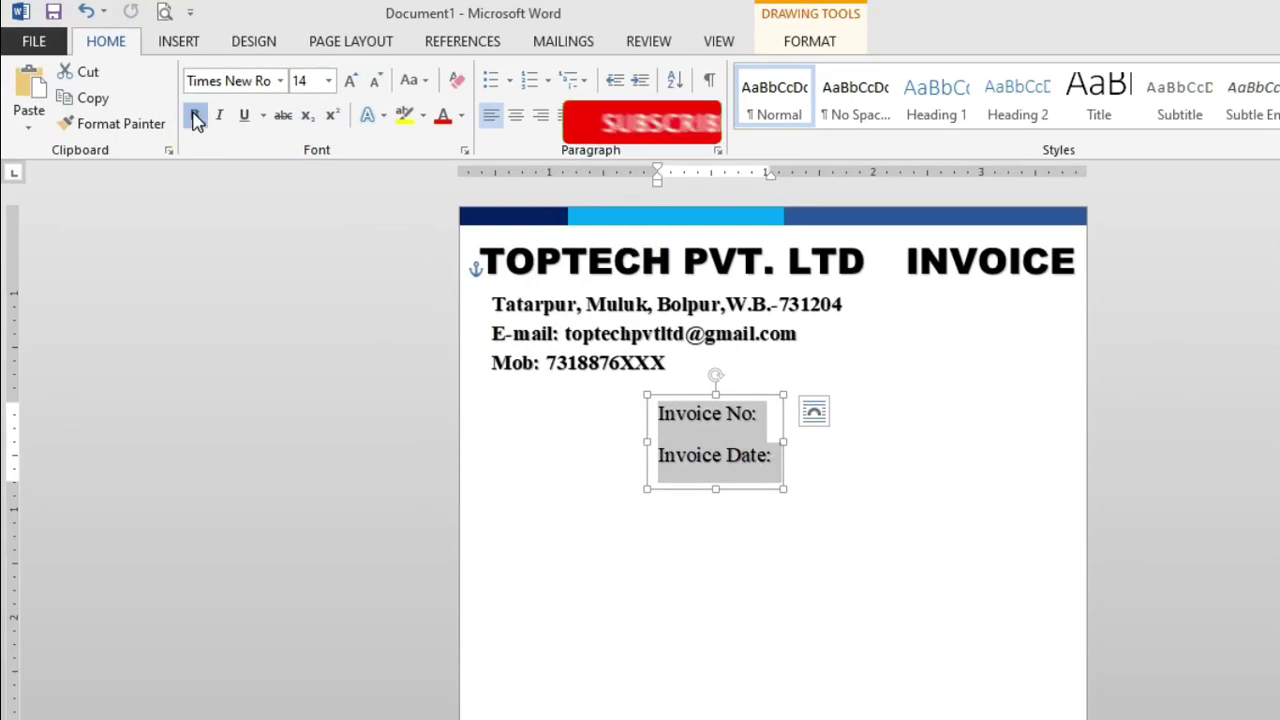
{"action": "left_click", "coordinate": [196, 118]}
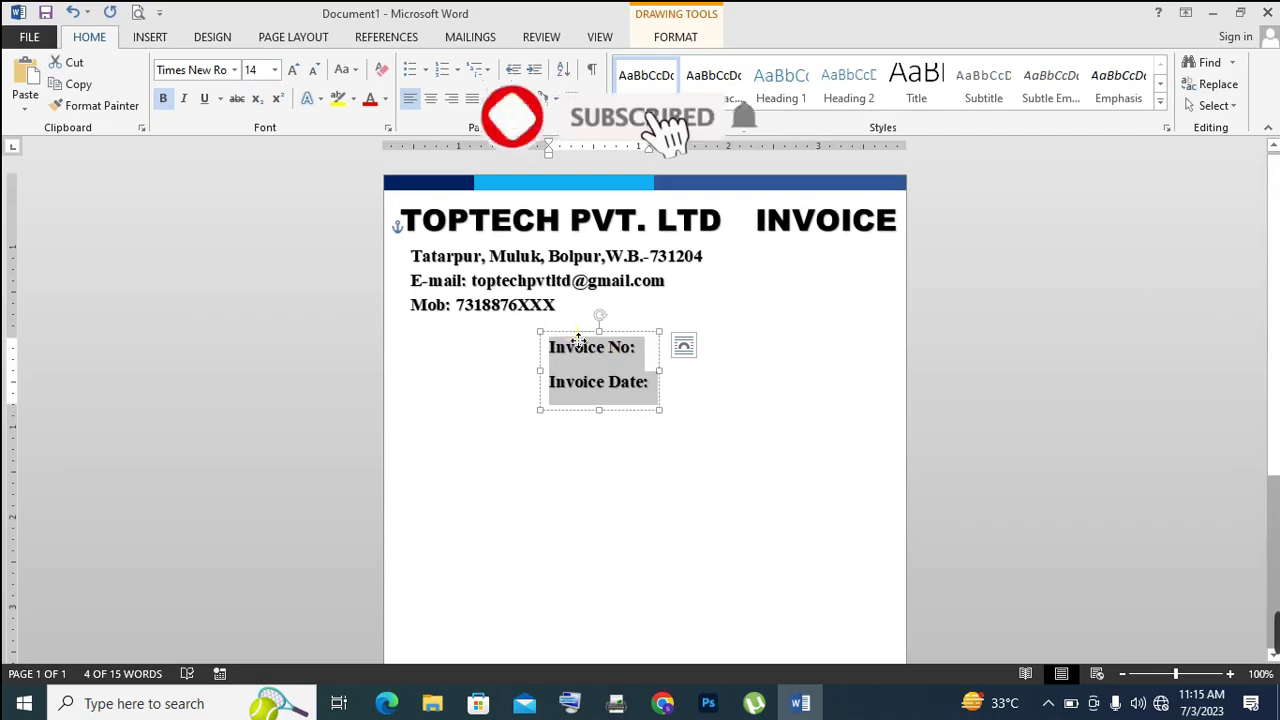
Line the labels box up beneath the INVOICE title at upper right
{"action": "left_click_drag", "start_coordinate": [696, 401], "coordinate": [933, 311]}
{"action": "left_click_drag", "start_coordinate": [778, 262], "coordinate": [796, 249]}
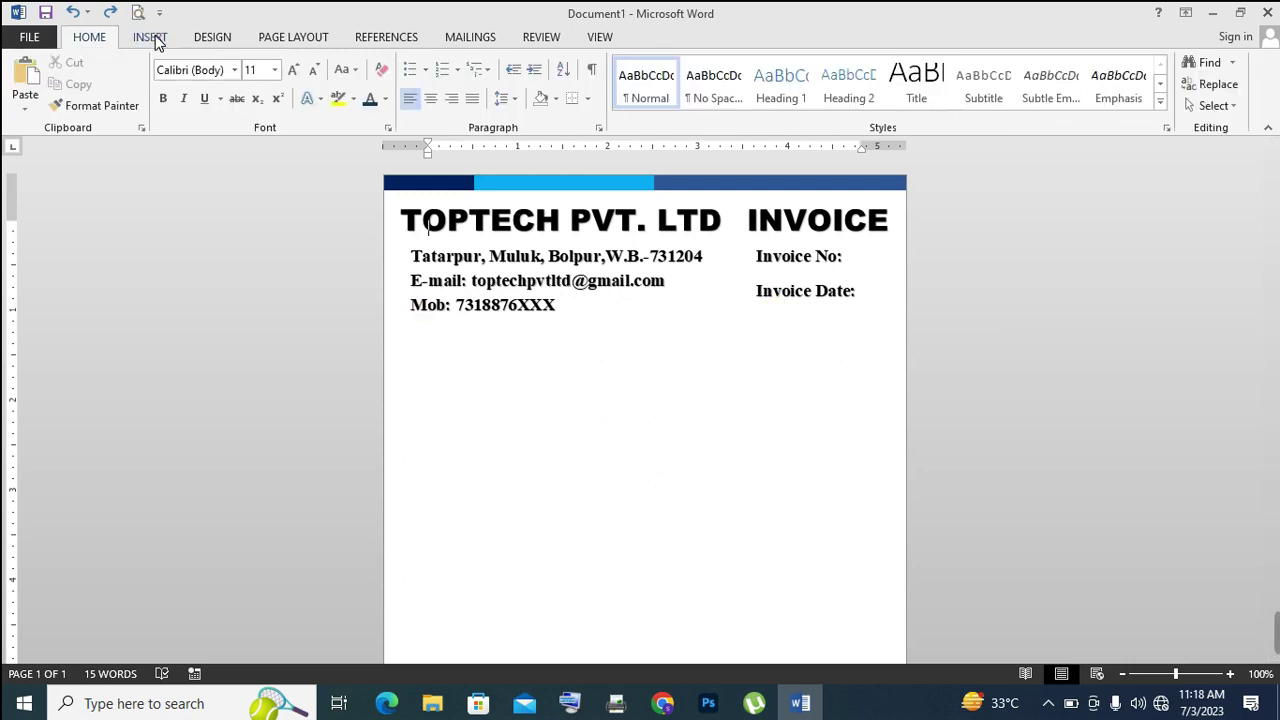
{"action": "left_click", "coordinate": [152, 38]}
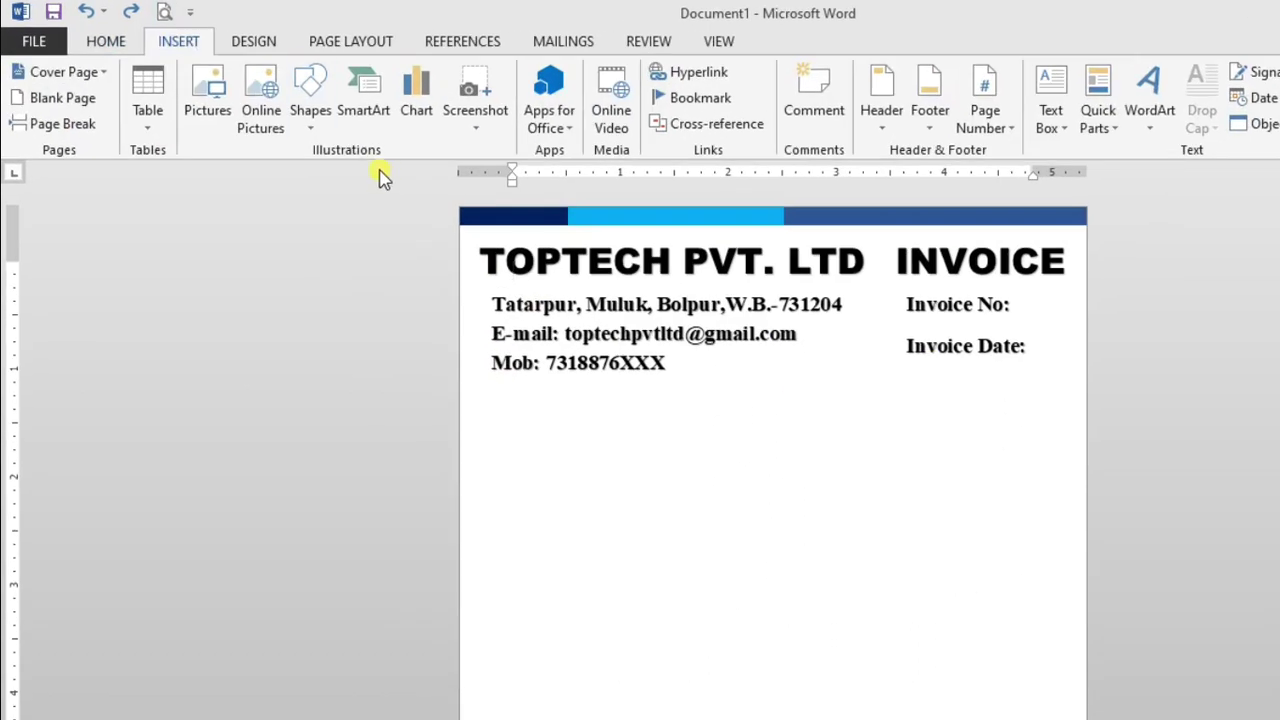
Draw a blue rectangle over the INVOICE title and send it to the back
{"action": "left_click", "coordinate": [310, 115]}
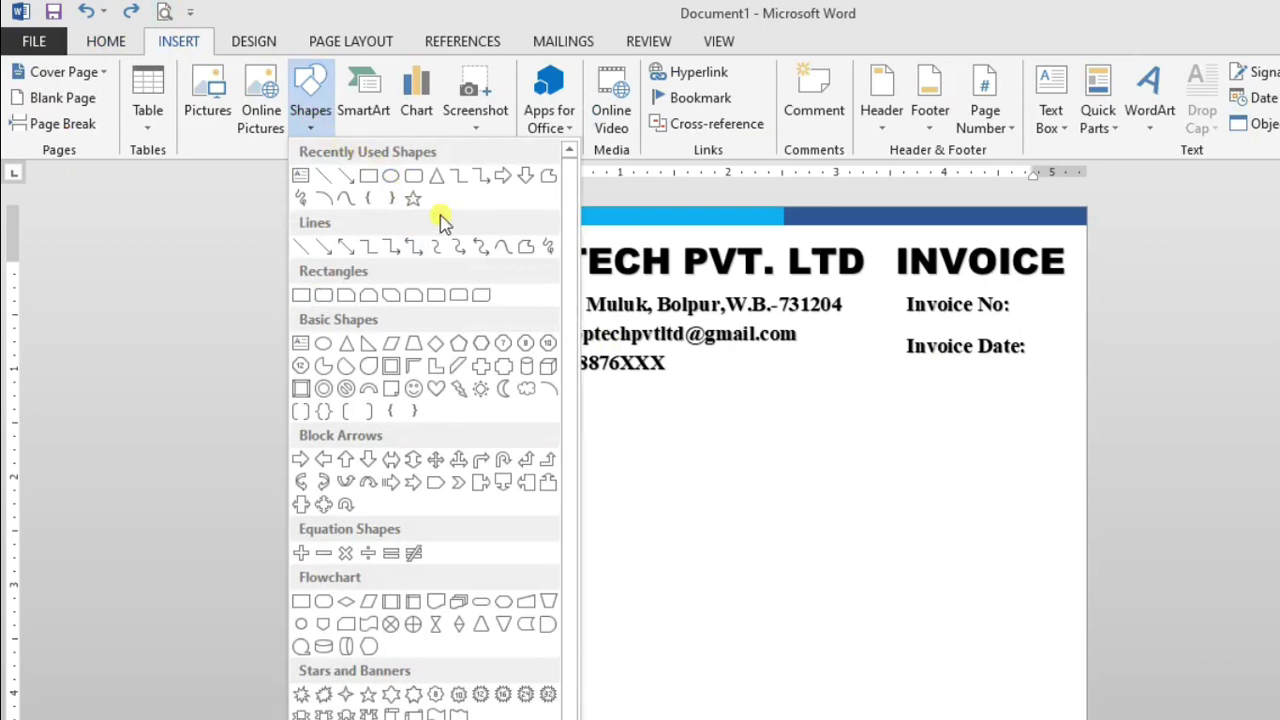
{"action": "left_click", "coordinate": [345, 300]}
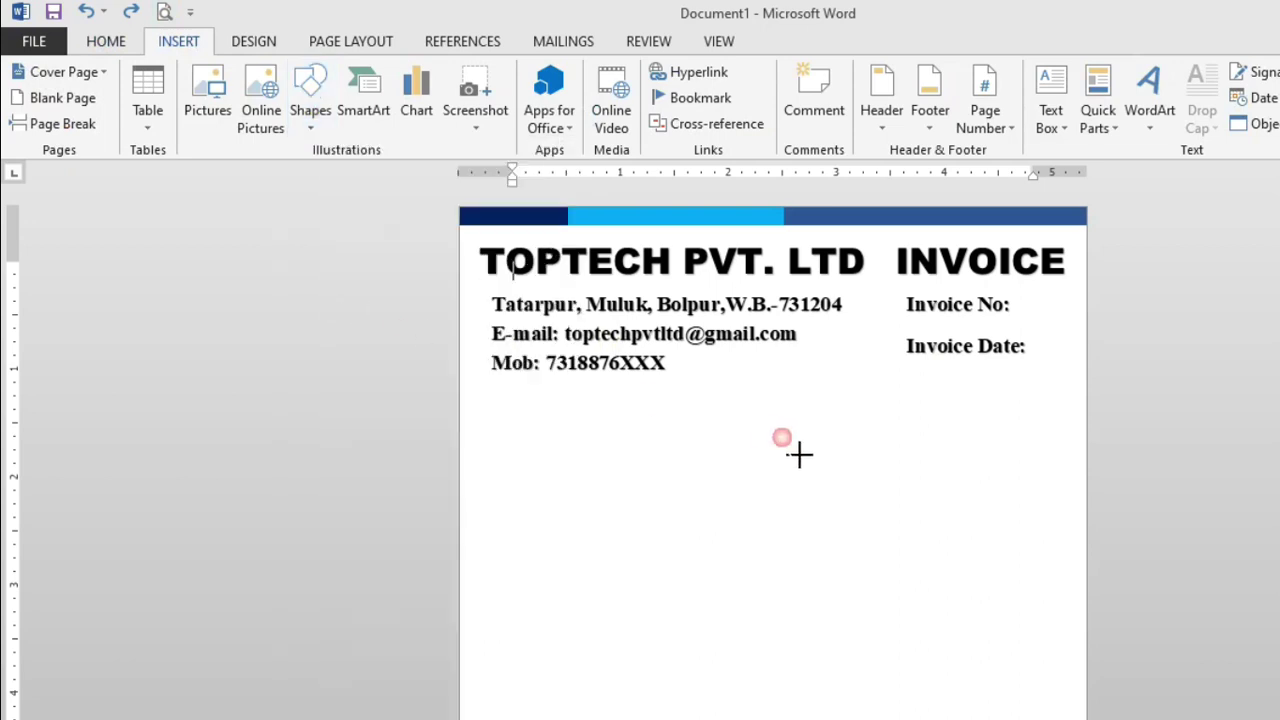
{"action": "mouse_move", "coordinate": [594, 359]}
{"action": "left_mouse_down"}
{"action": "mouse_move", "coordinate": [764, 424]}
{"action": "mouse_move", "coordinate": [742, 404]}
{"action": "left_mouse_up"}
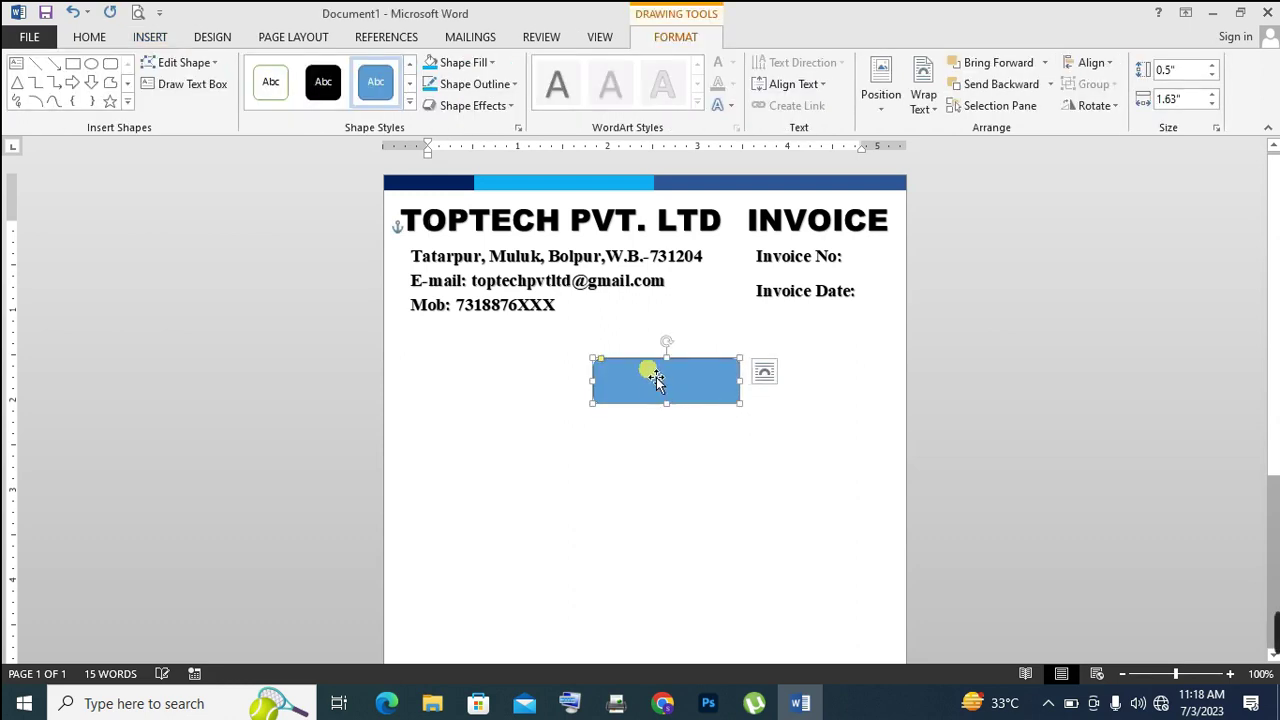
{"action": "left_click_drag", "start_coordinate": [651, 373], "coordinate": [801, 218]}
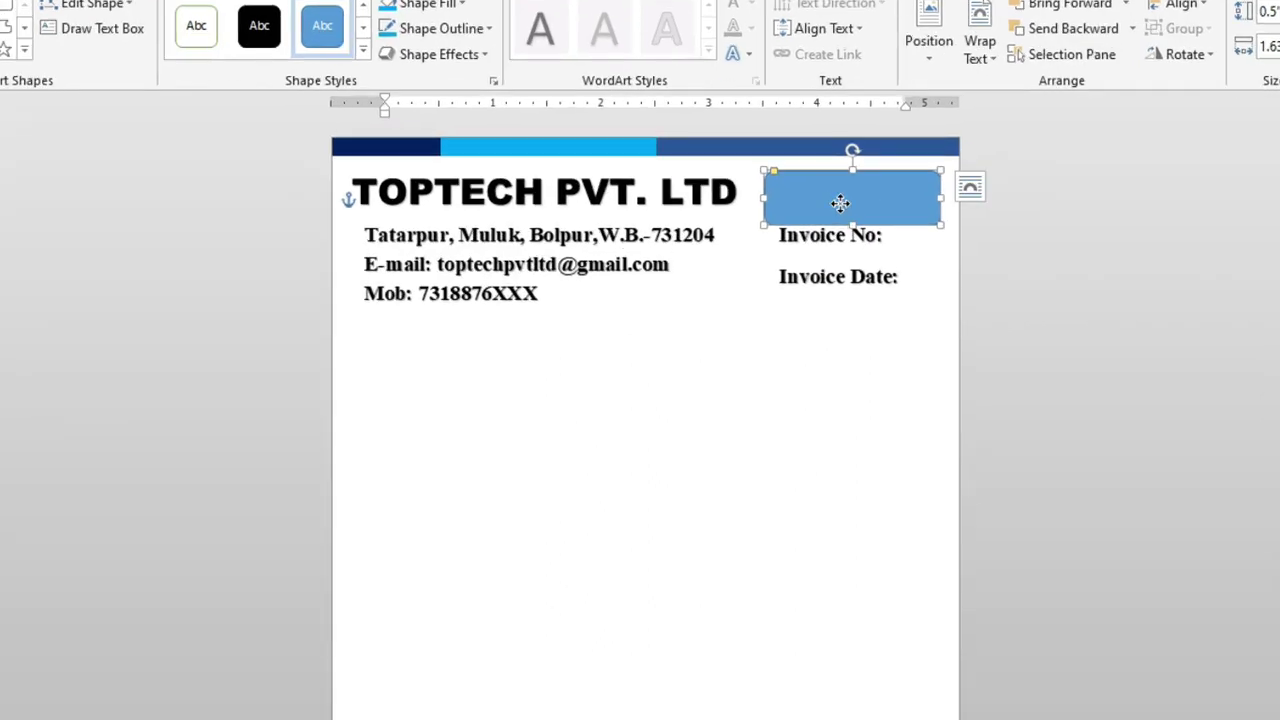
{"action": "right_click", "coordinate": [806, 228]}
{"action": "mouse_move", "coordinate": [884, 447]}
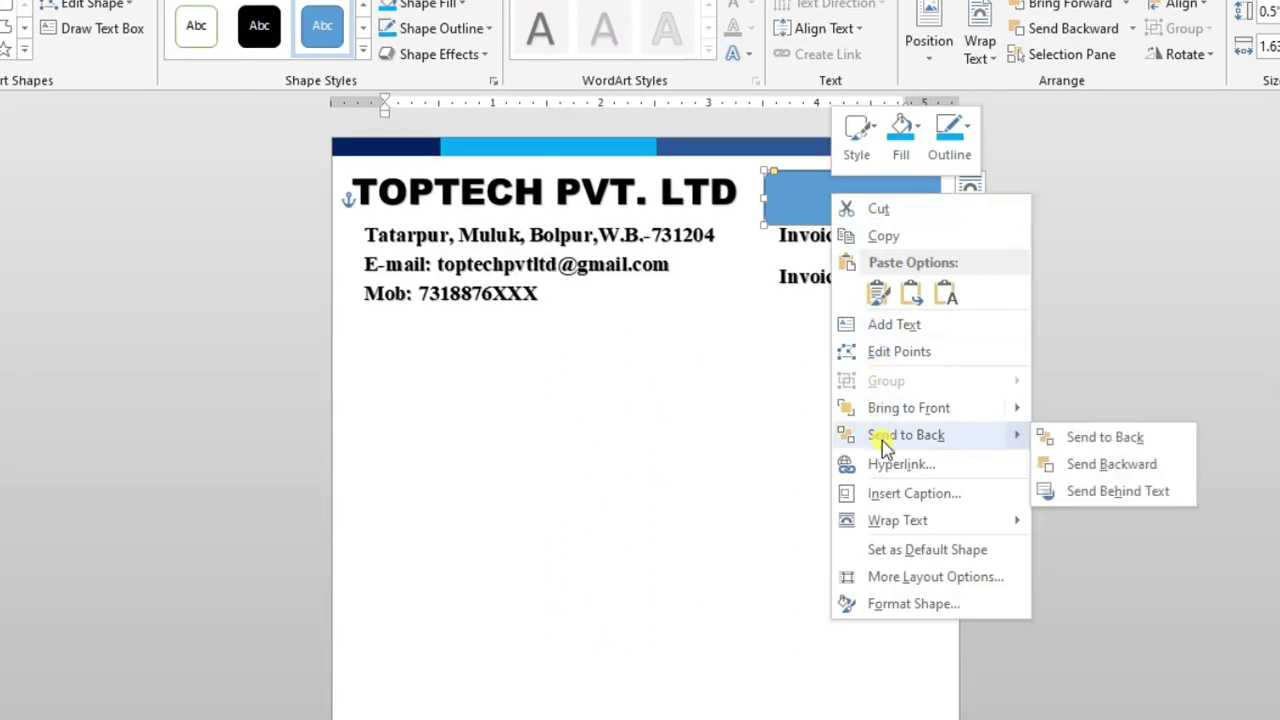
{"action": "left_click", "coordinate": [1074, 437]}
{"action": "type", "text": "INVOICE"}
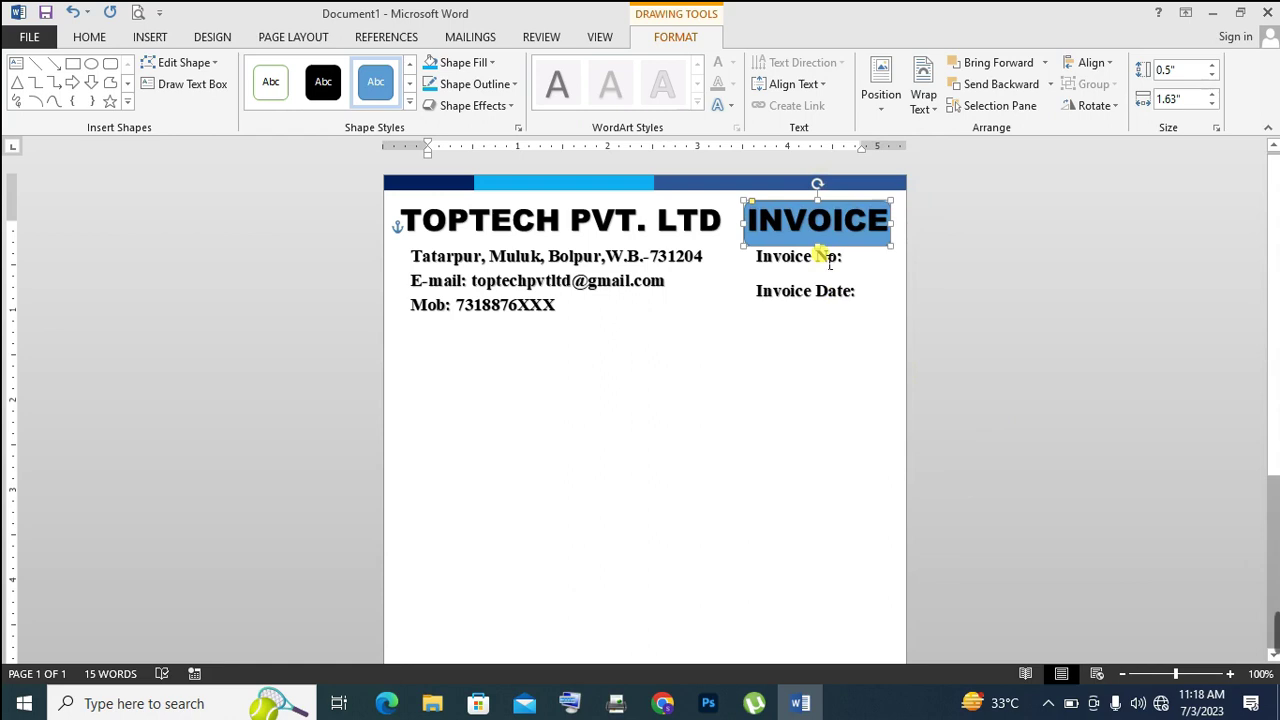
Shorten the INVOICE badge slightly and give it a solid black fill
{"action": "left_click_drag", "start_coordinate": [825, 258], "coordinate": [820, 238]}
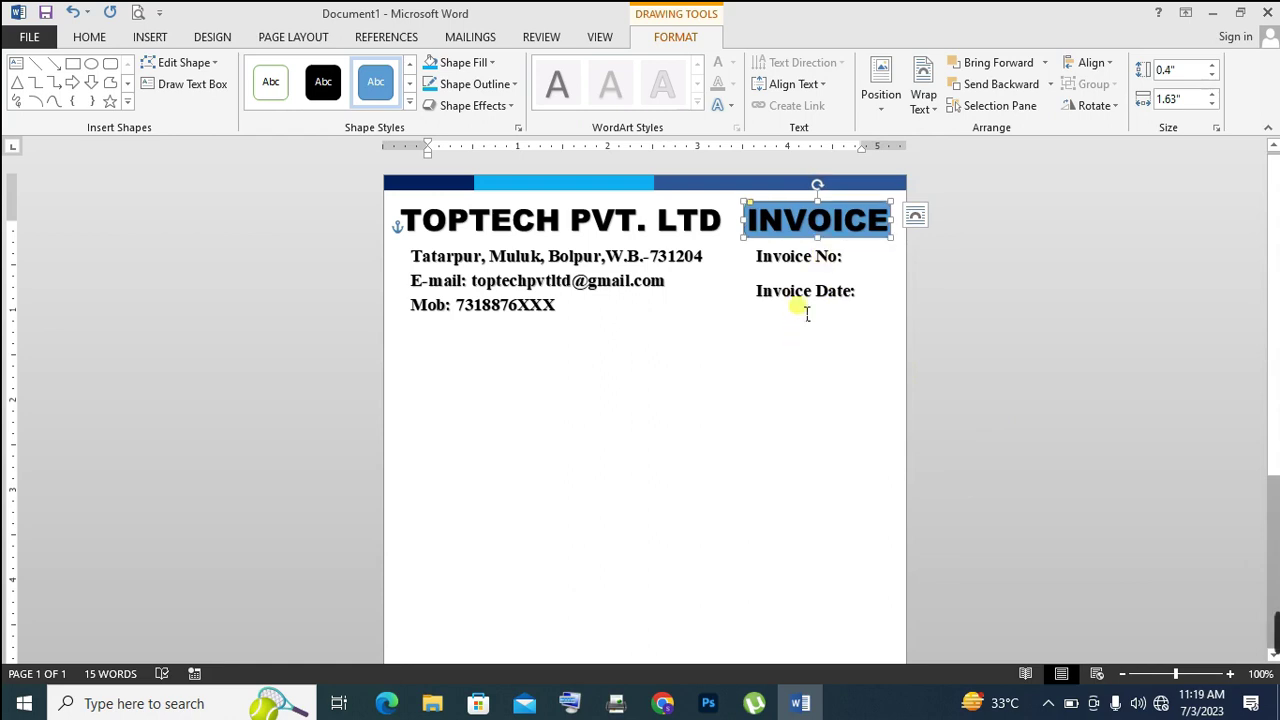
{"action": "scroll", "coordinate": [686, 40], "scroll_direction": "up", "scroll_amount": 8}
{"action": "left_click", "coordinate": [680, 40]}
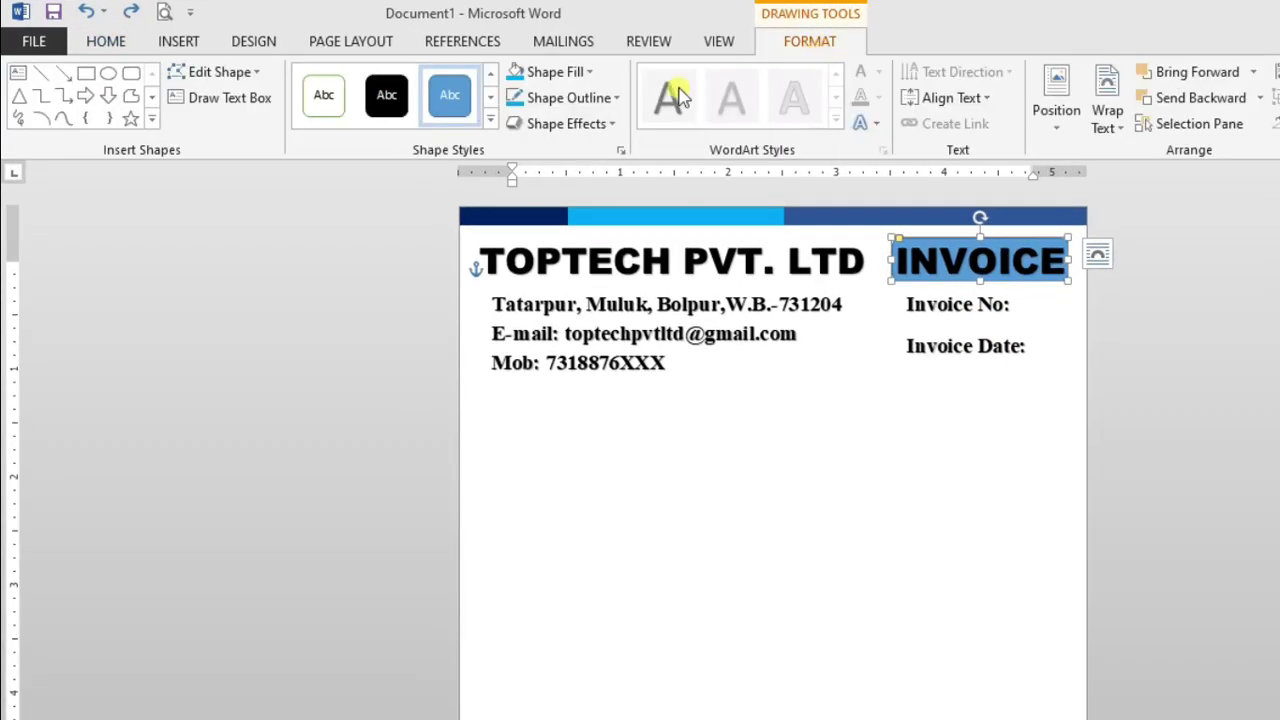
{"action": "left_click", "coordinate": [592, 73]}
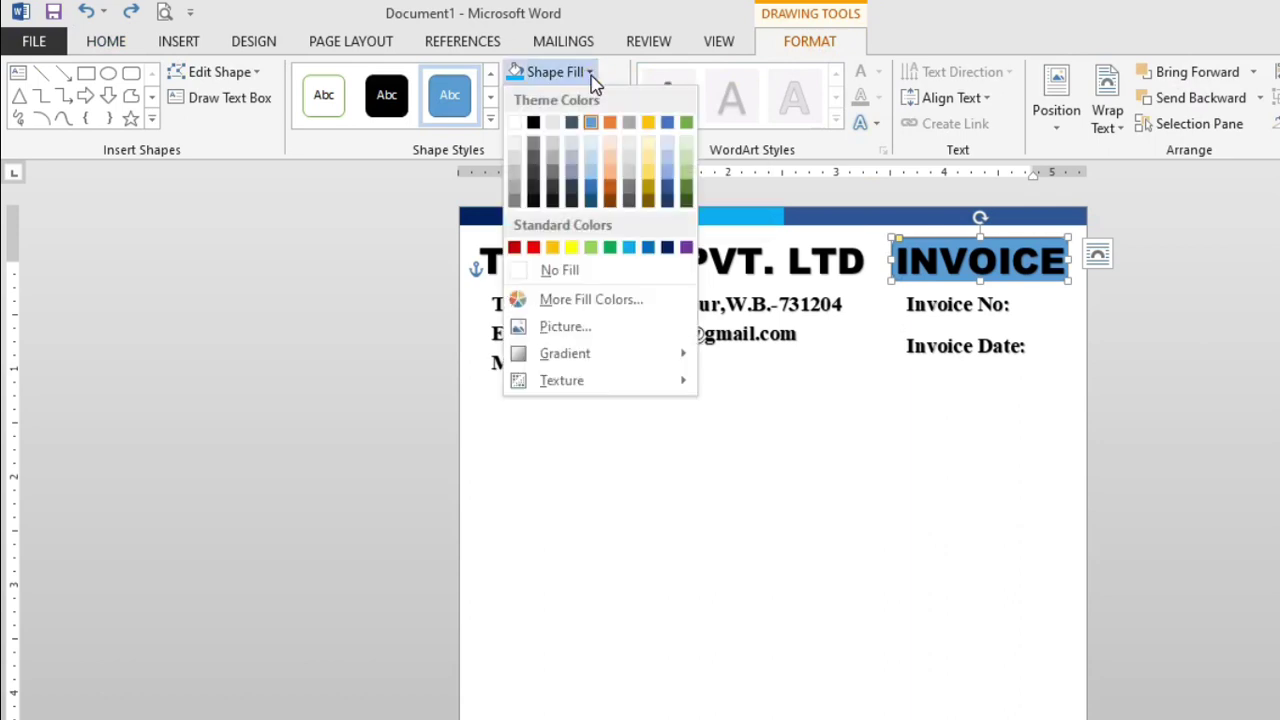
{"action": "left_click", "coordinate": [533, 122]}
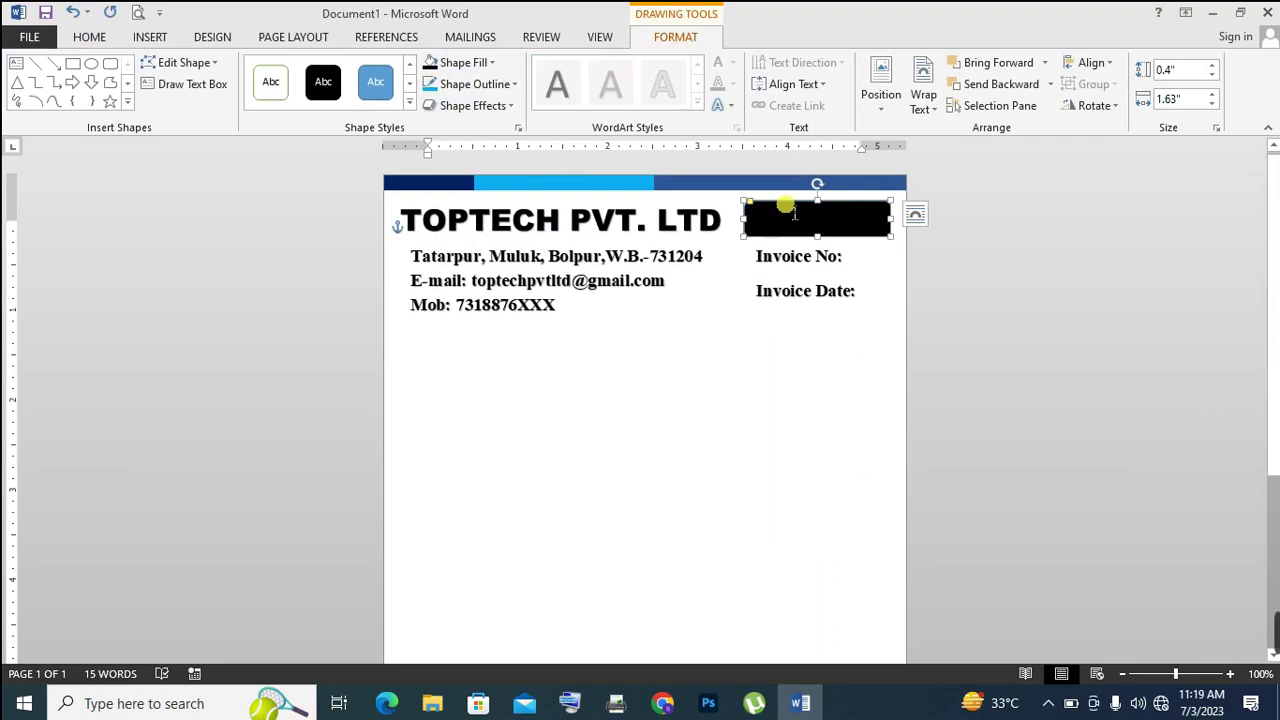
Make the INVOICE lettering inside the badge white
{"action": "left_click", "coordinate": [798, 225]}
{"action": "double_click", "coordinate": [792, 223]}
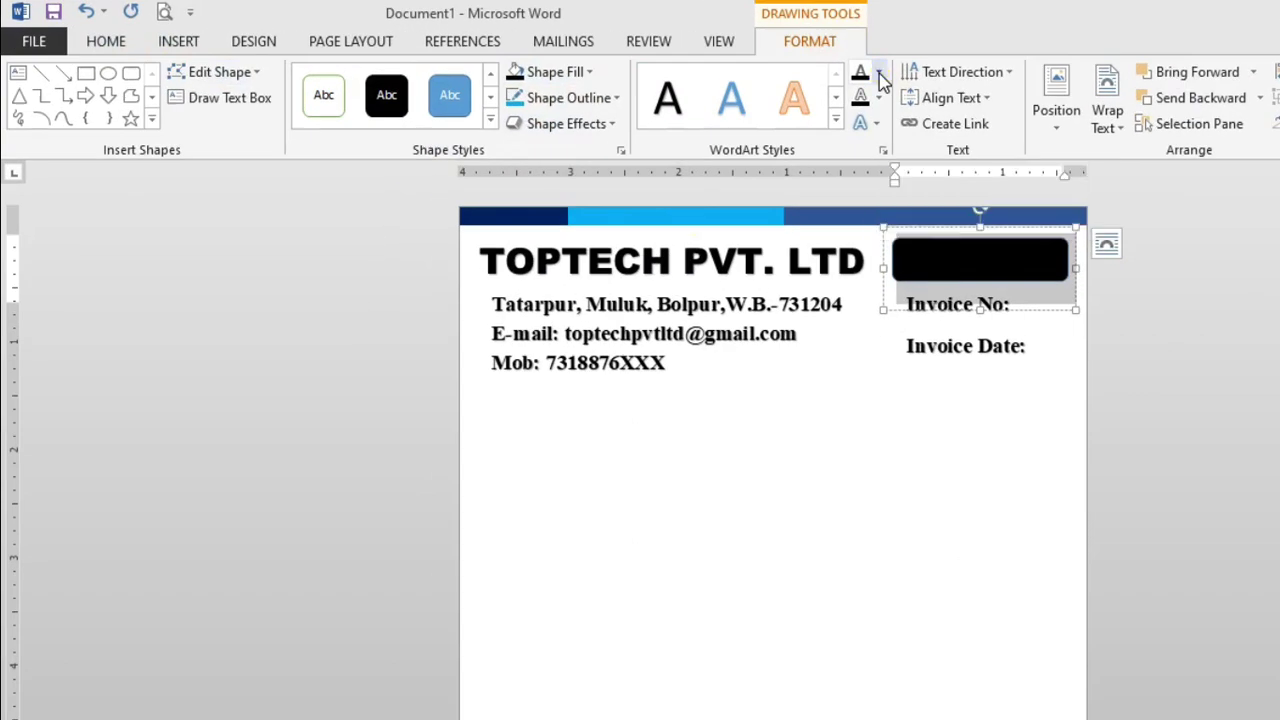
{"action": "left_click", "coordinate": [732, 62]}
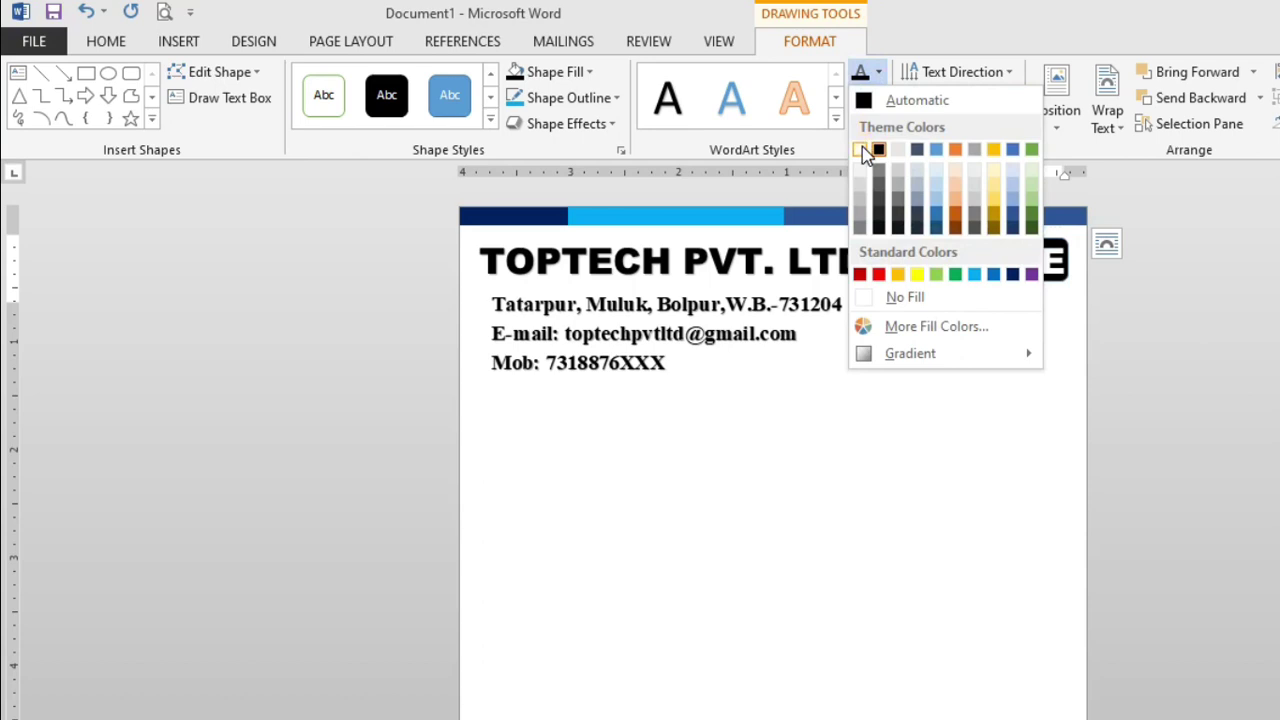
{"action": "left_click", "coordinate": [864, 152]}
{"action": "left_click", "coordinate": [1044, 430]}
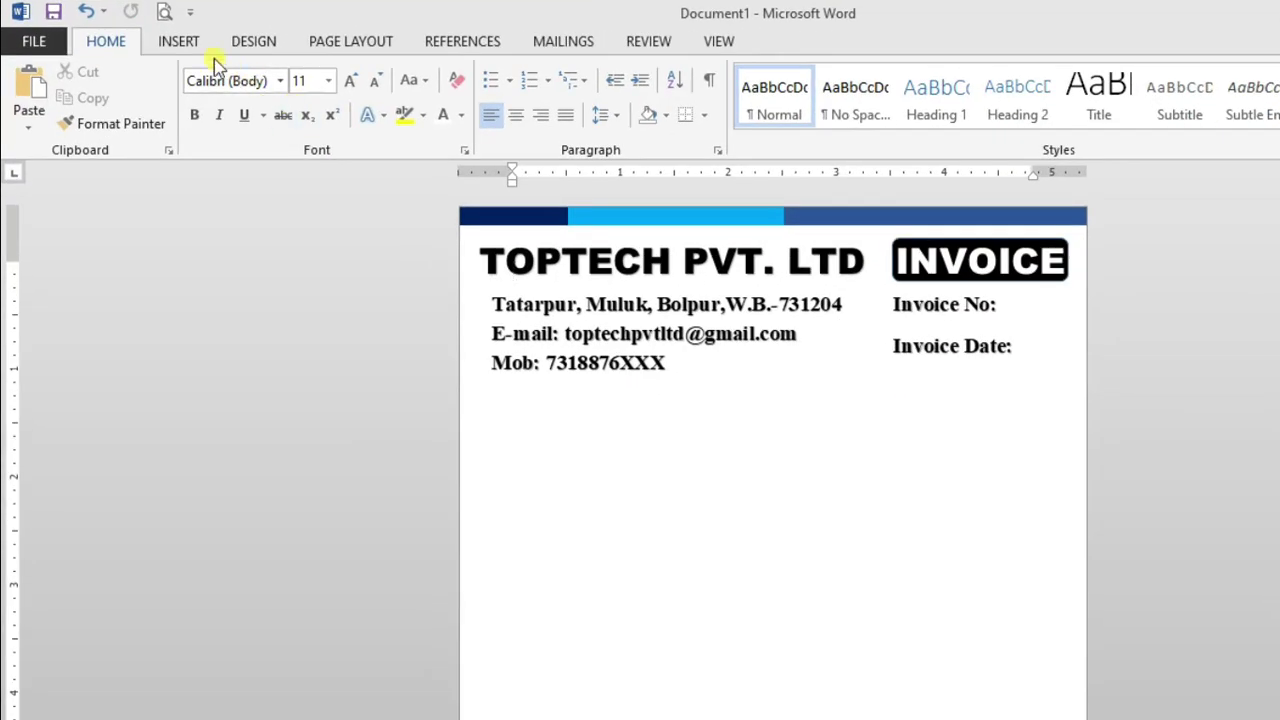
Insert a plain black-style WordArt box and move it below the company address
{"action": "left_click", "coordinate": [166, 42]}
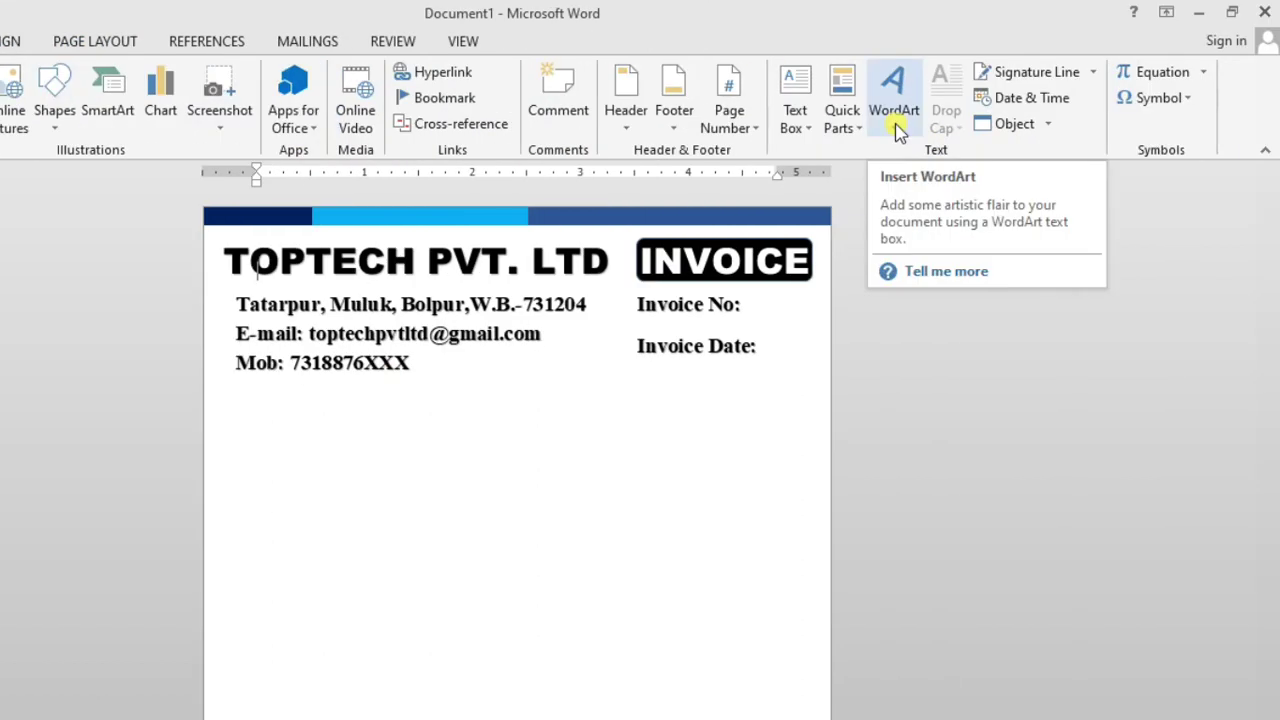
{"action": "left_click", "coordinate": [896, 125]}
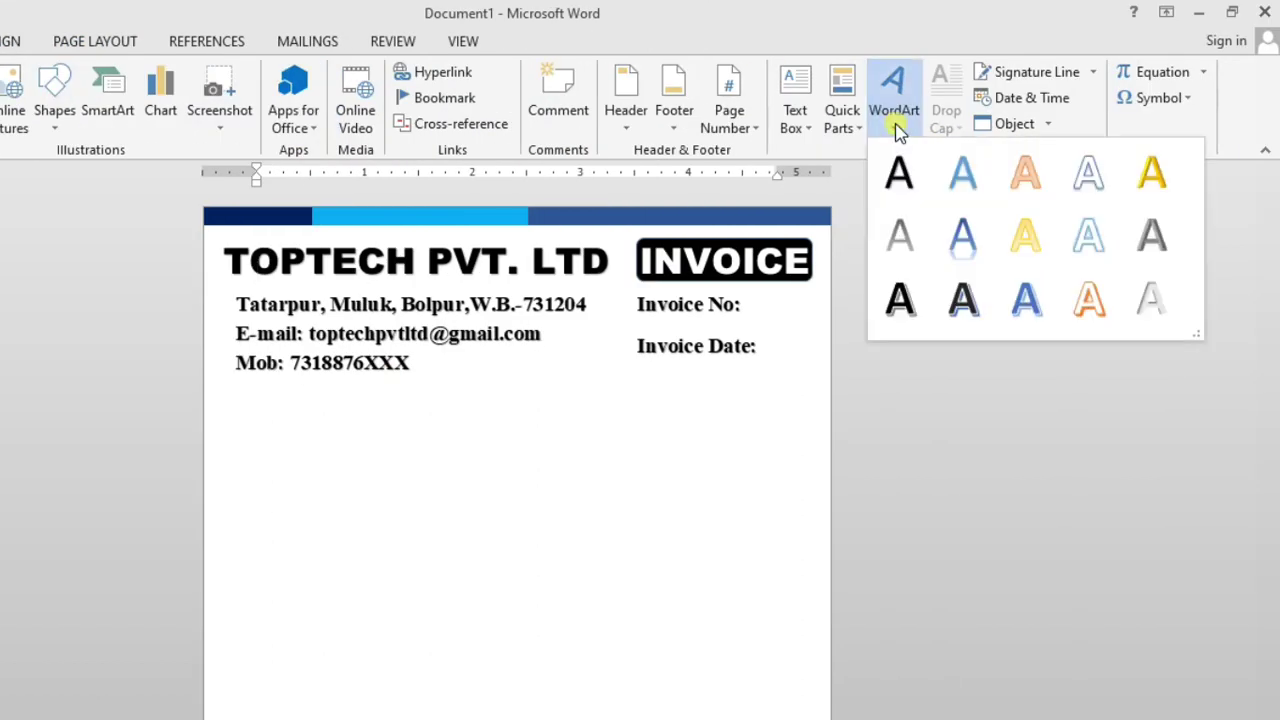
{"action": "left_click", "coordinate": [898, 182]}
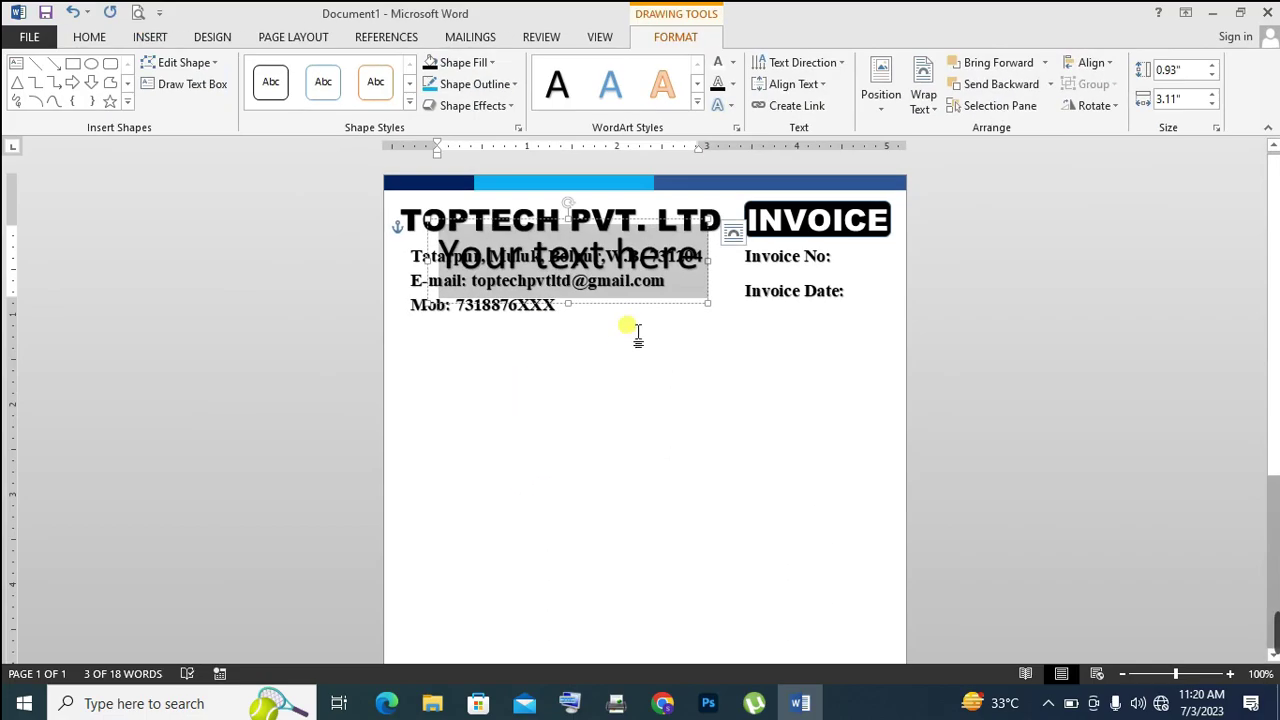
{"action": "left_click_drag", "start_coordinate": [641, 313], "coordinate": [644, 457]}
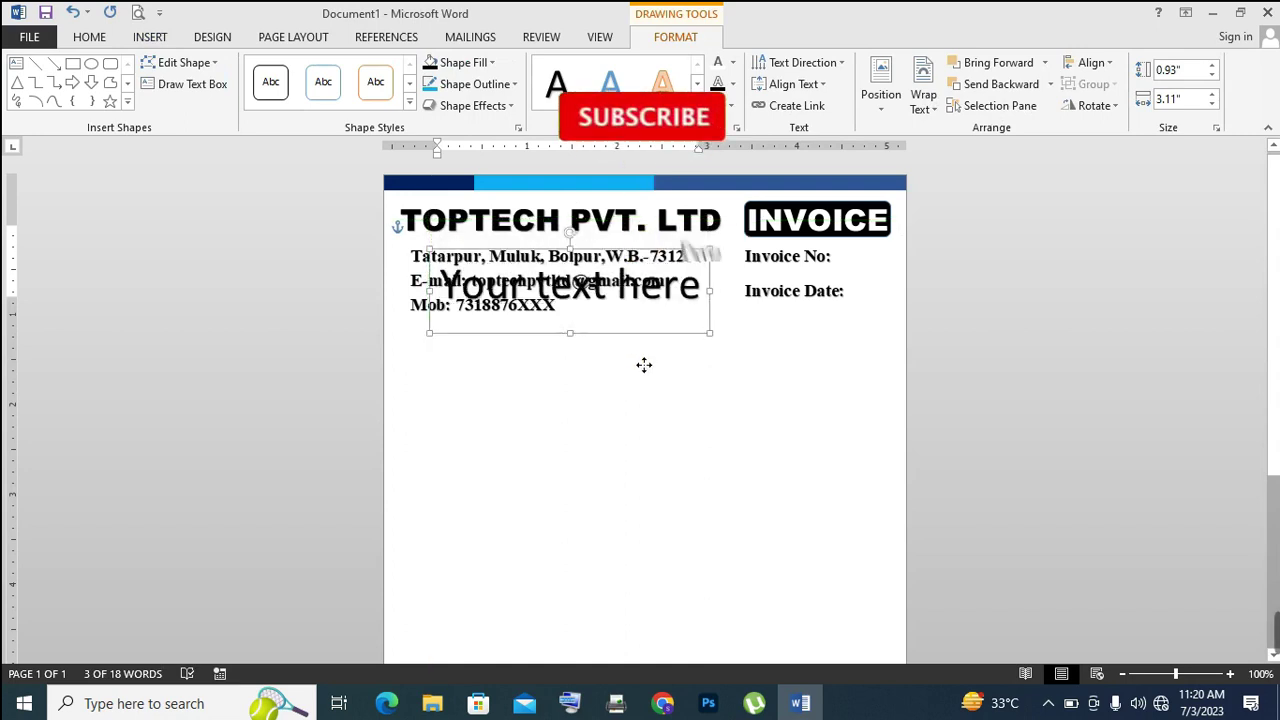
Reduce all of the WordArt text from size 36 to 14
{"action": "left_click", "coordinate": [660, 412]}
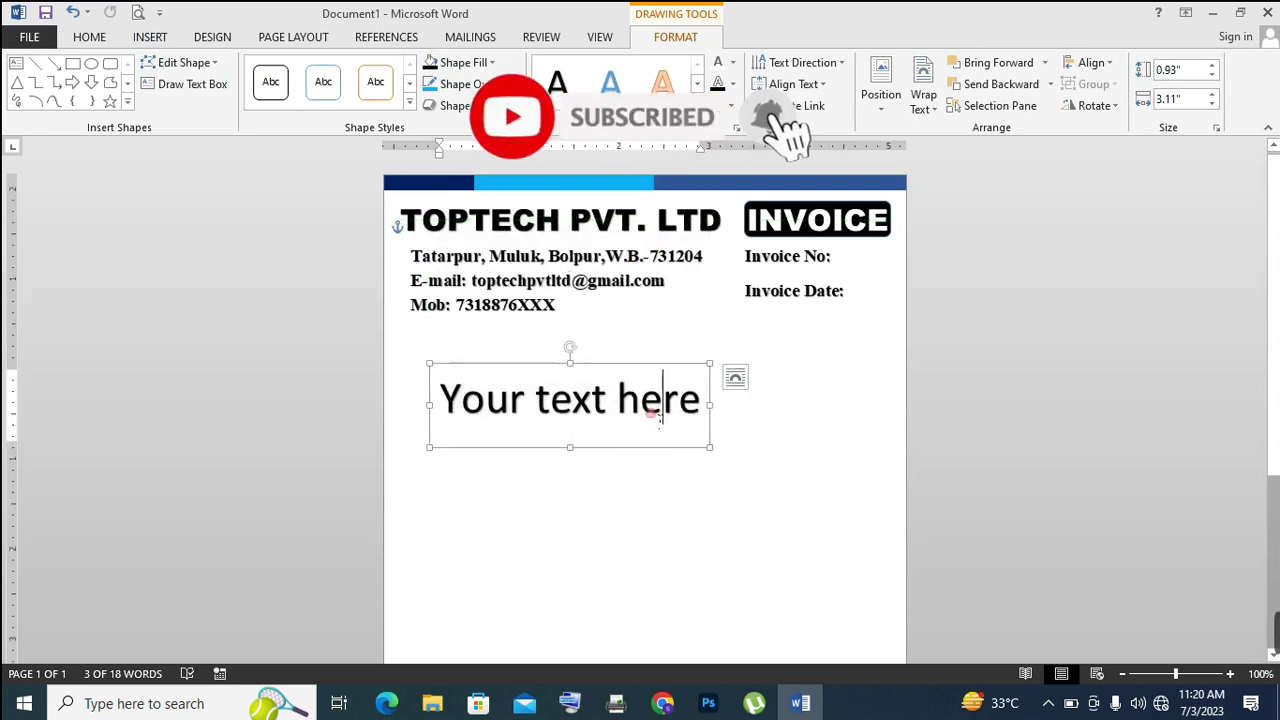
{"action": "key", "text": "ctrl+a"}
{"action": "left_click", "coordinate": [89, 37]}
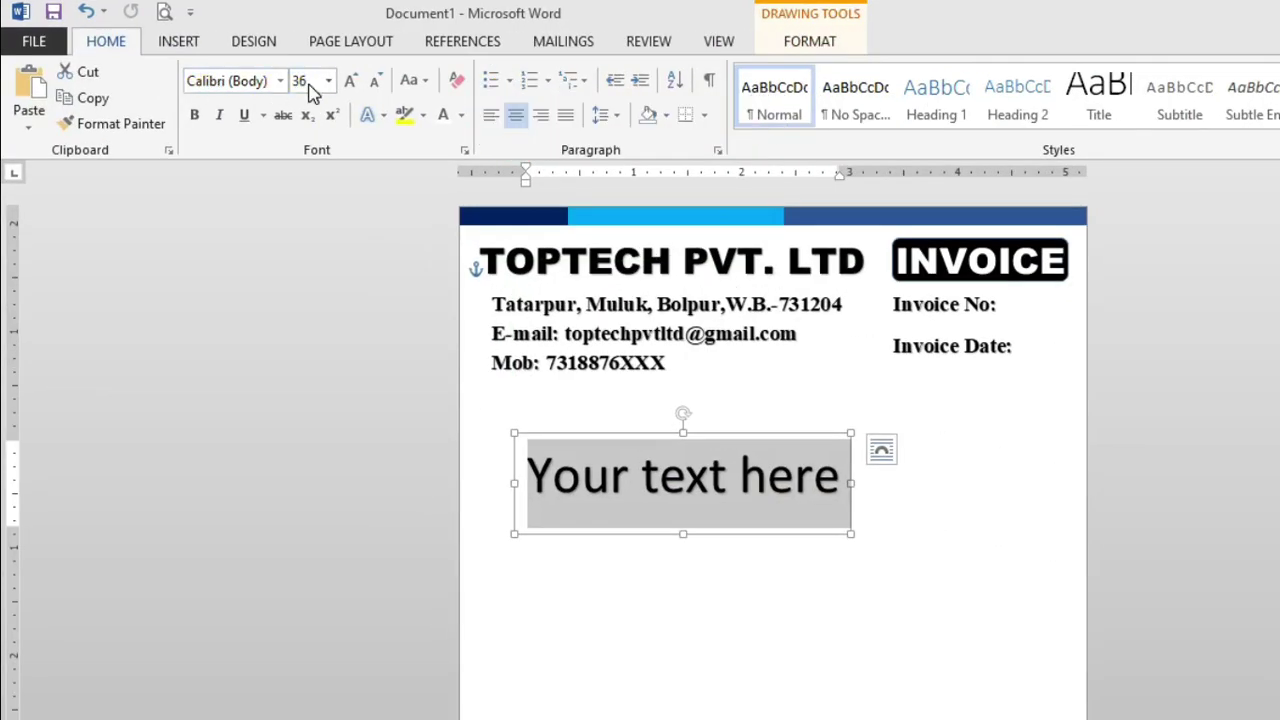
{"action": "left_click", "coordinate": [312, 88]}
{"action": "type", "text": "14"}
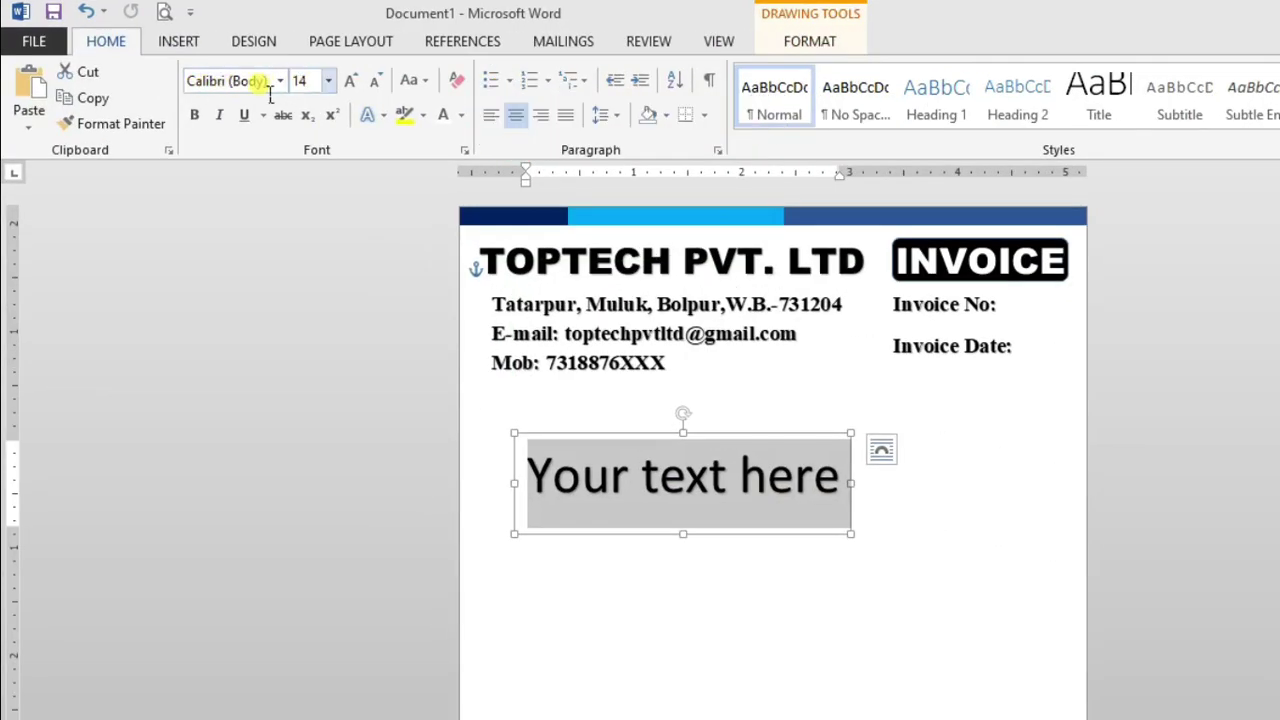
{"action": "key", "text": "Return"}
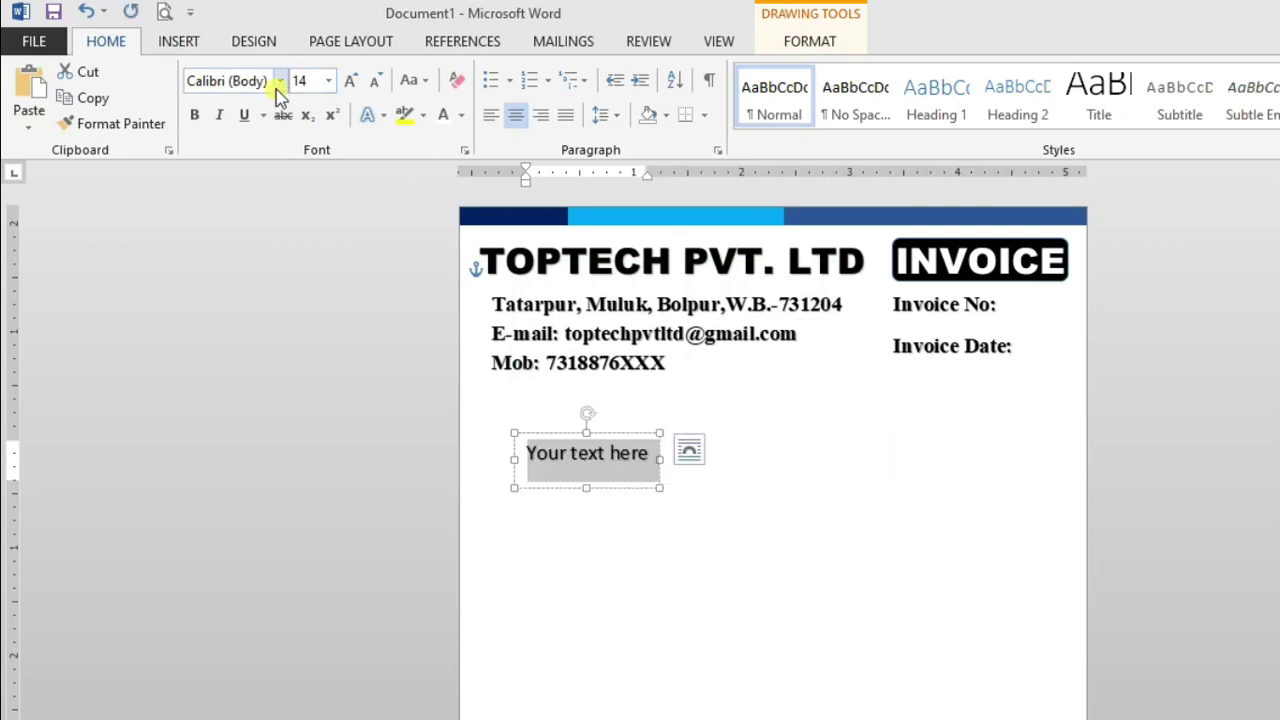
{"action": "left_click", "coordinate": [280, 82]}
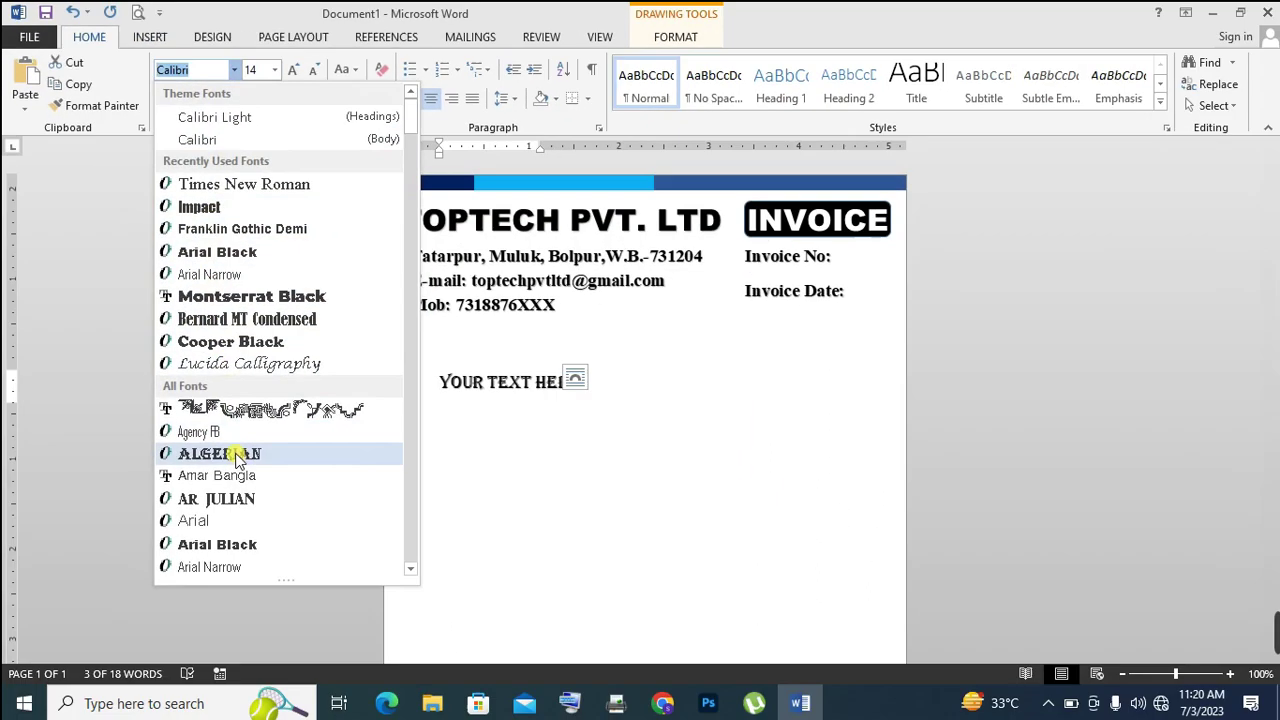
Apply Franklin Gothic Demi to the box text and make the box wider and taller
{"action": "left_click", "coordinate": [247, 243]}
{"action": "left_click", "coordinate": [478, 378]}
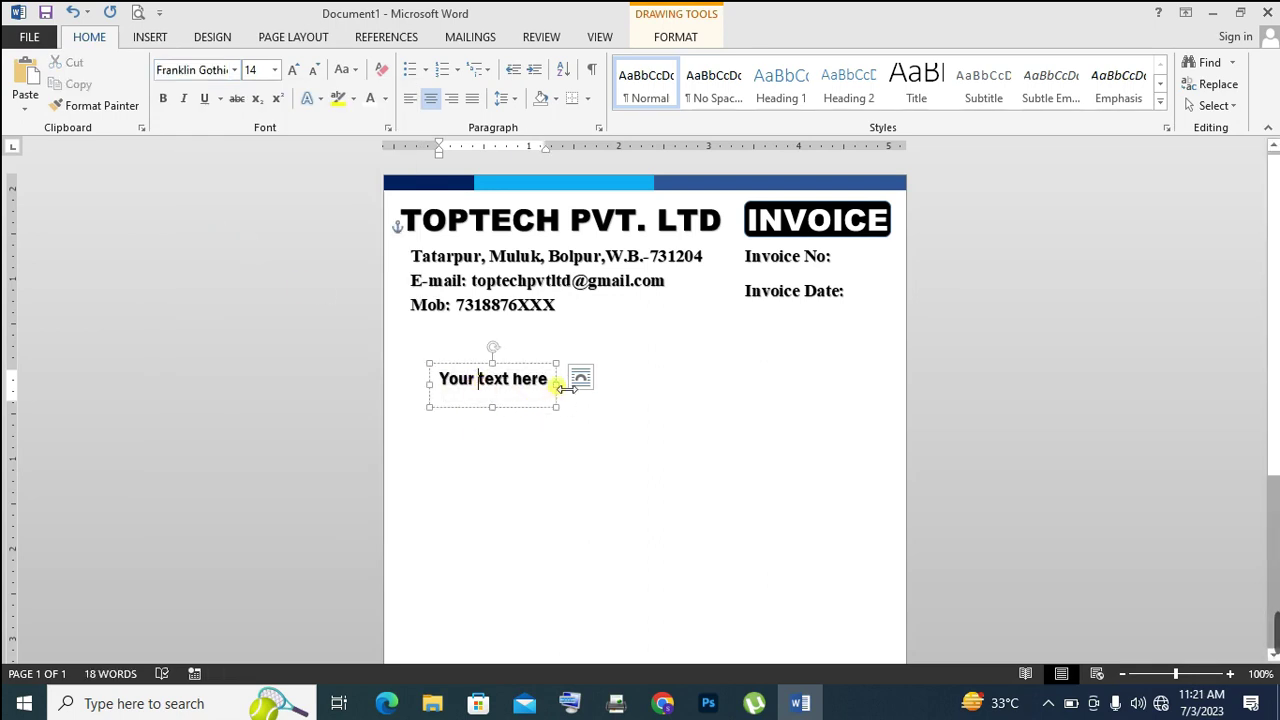
{"action": "left_click_drag", "start_coordinate": [571, 400], "coordinate": [845, 400]}
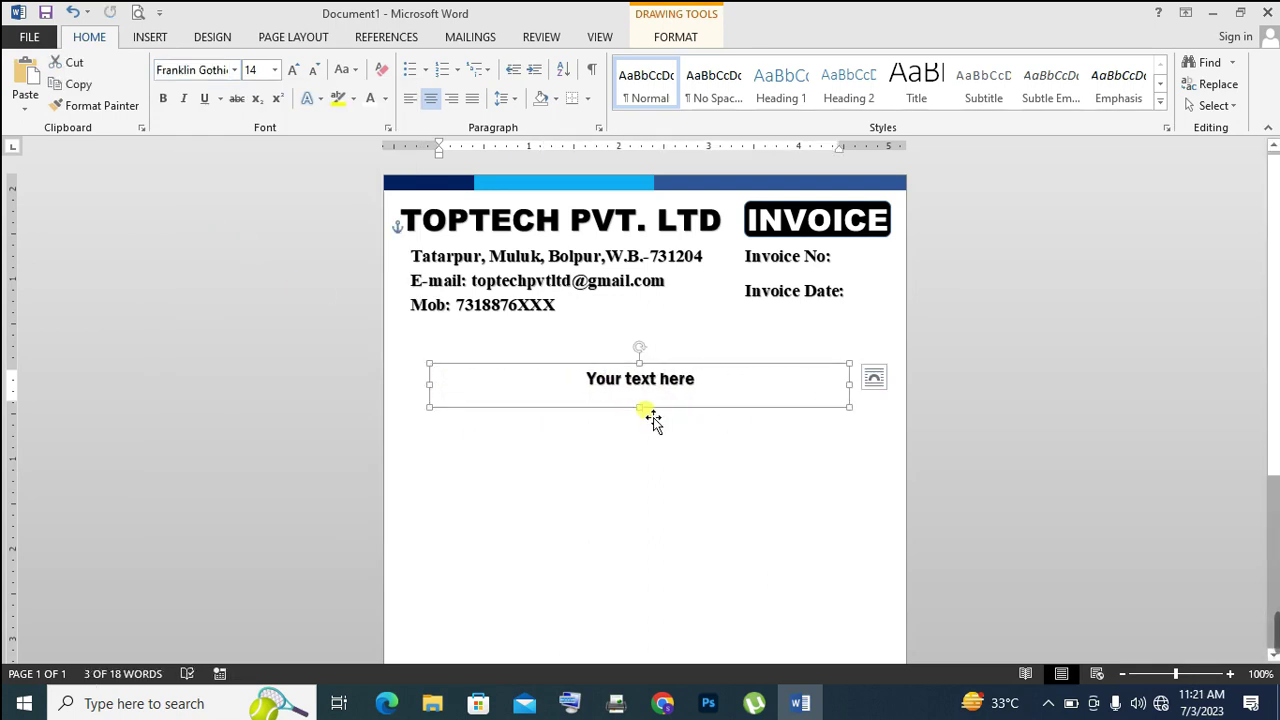
{"action": "left_click_drag", "start_coordinate": [645, 410], "coordinate": [645, 490]}
{"action": "left_click_drag", "start_coordinate": [498, 343], "coordinate": [498, 348]}
Replace the 'Your text here' placeholder with the Name:, Address:, E-mail: and Mob: fields
{"action": "left_click", "coordinate": [688, 405]}
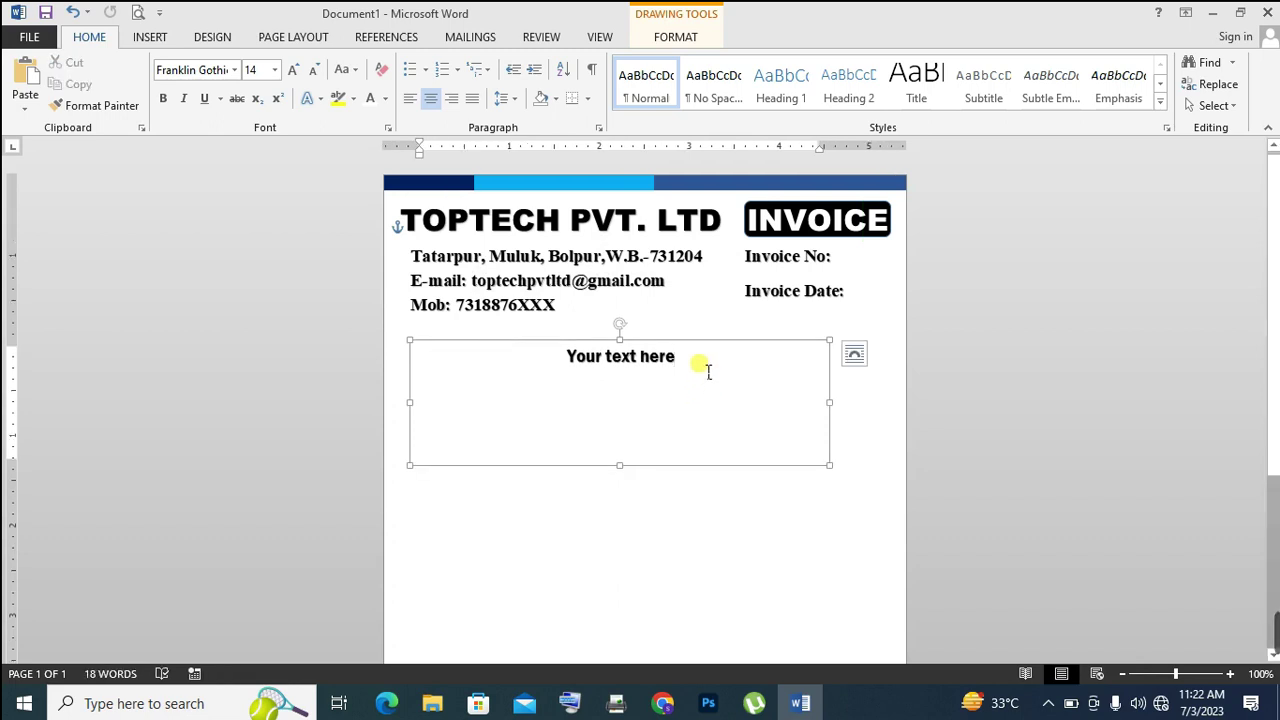
{"action": "left_click_drag", "start_coordinate": [708, 371], "coordinate": [557, 366]}
{"action": "key", "text": "Delete"}
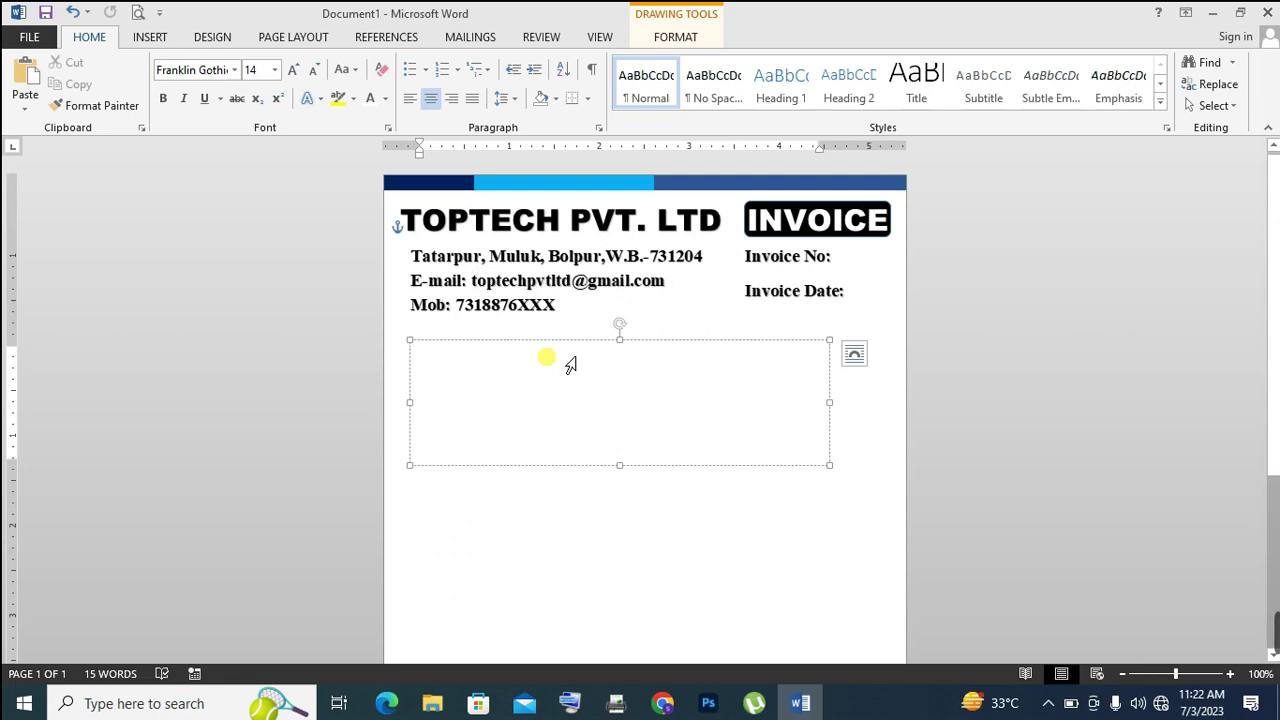
{"action": "type", "text": "Name: Address:"}
{"action": "key", "text": "ctrl+v"}
Left-align the customer field lines and widen the box toward the right margin
{"action": "left_click_drag", "start_coordinate": [597, 356], "coordinate": [740, 440]}
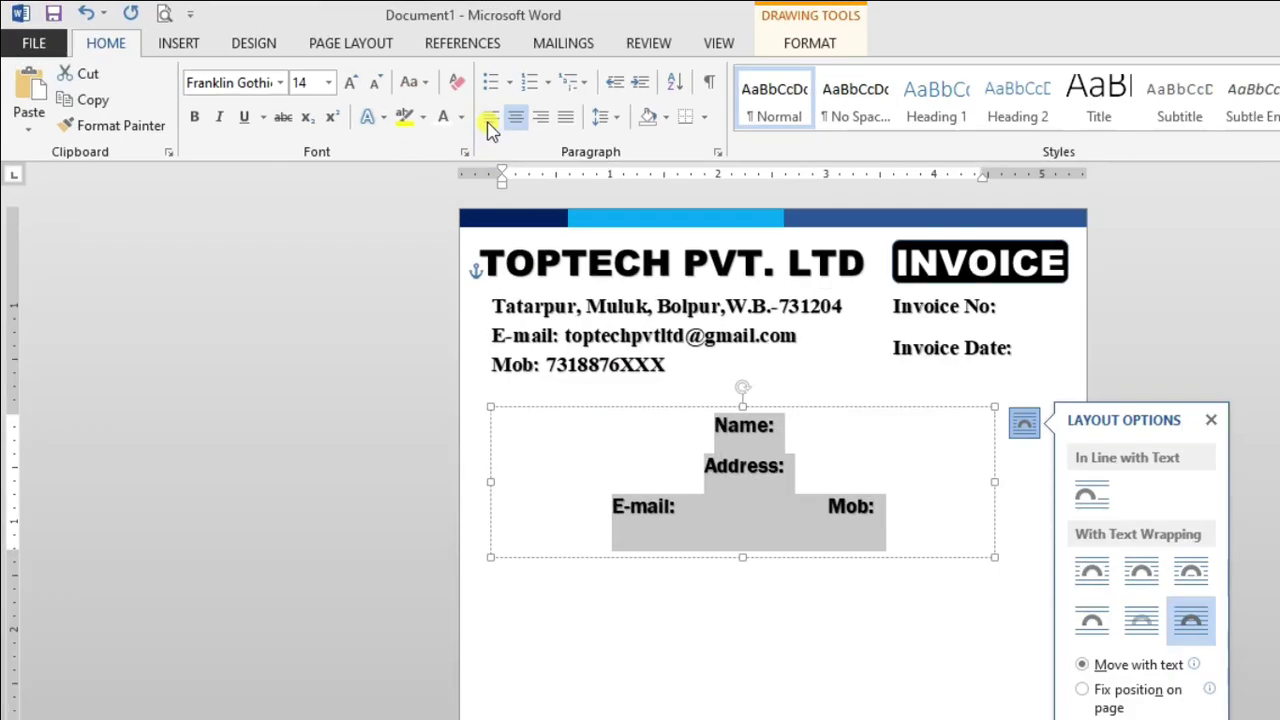
{"action": "left_click", "coordinate": [490, 118]}
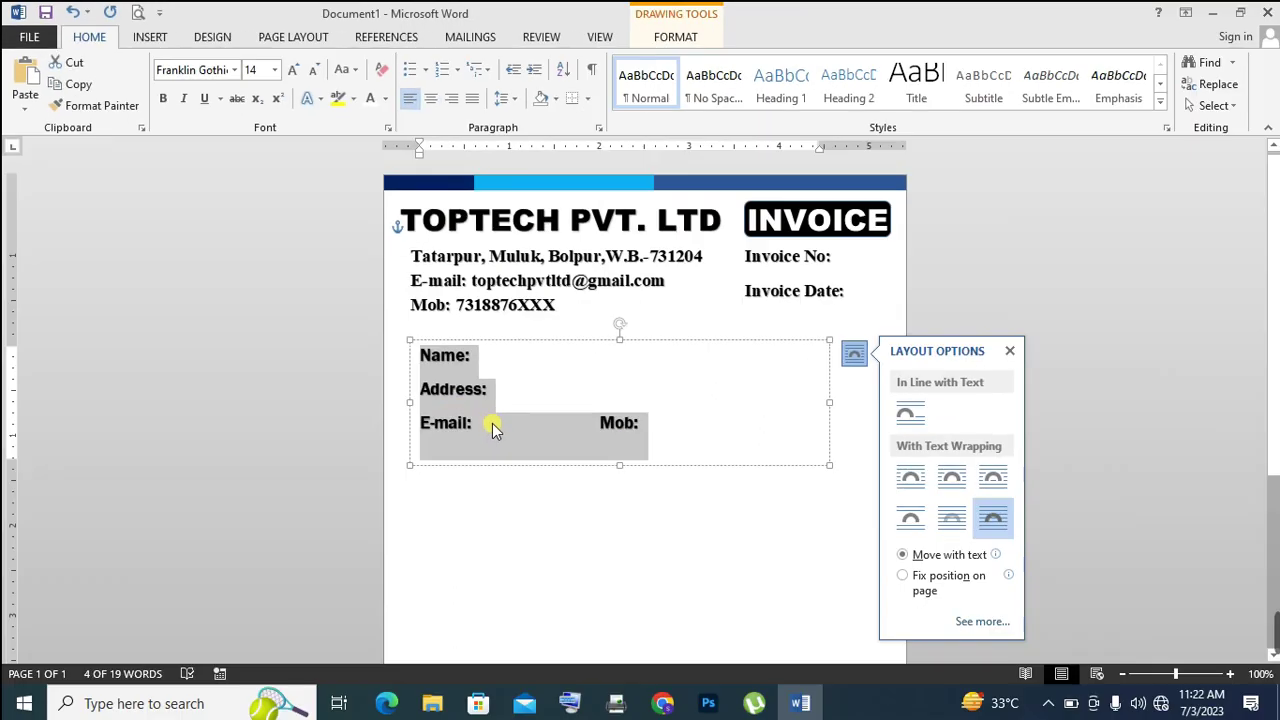
{"action": "left_click", "coordinate": [493, 427]}
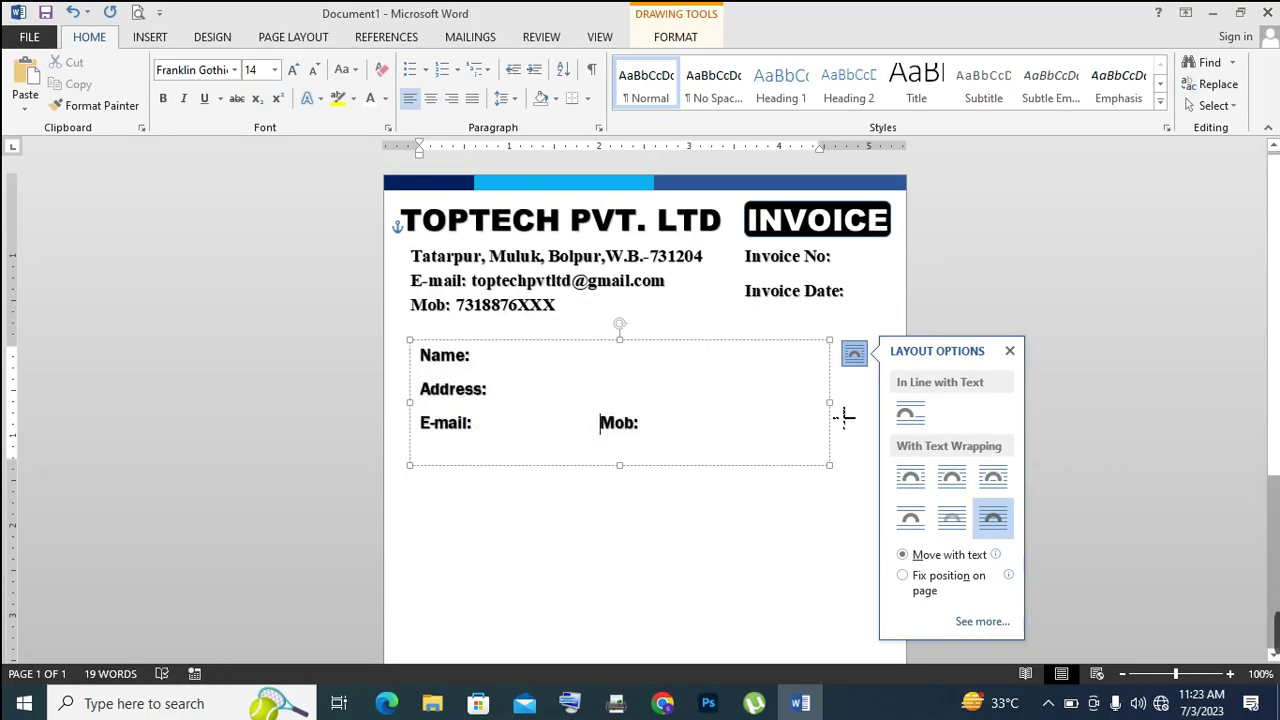
{"action": "left_click_drag", "start_coordinate": [846, 414], "coordinate": [901, 418]}
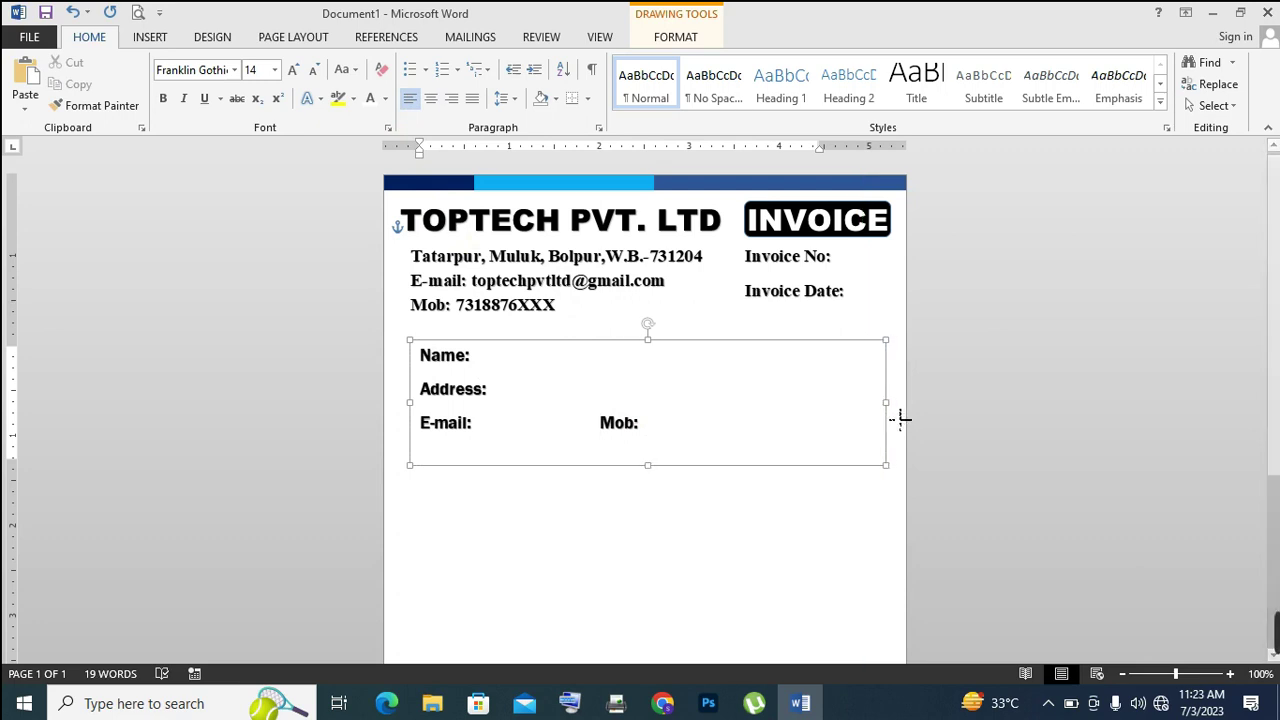
{"action": "left_click", "coordinate": [736, 517]}
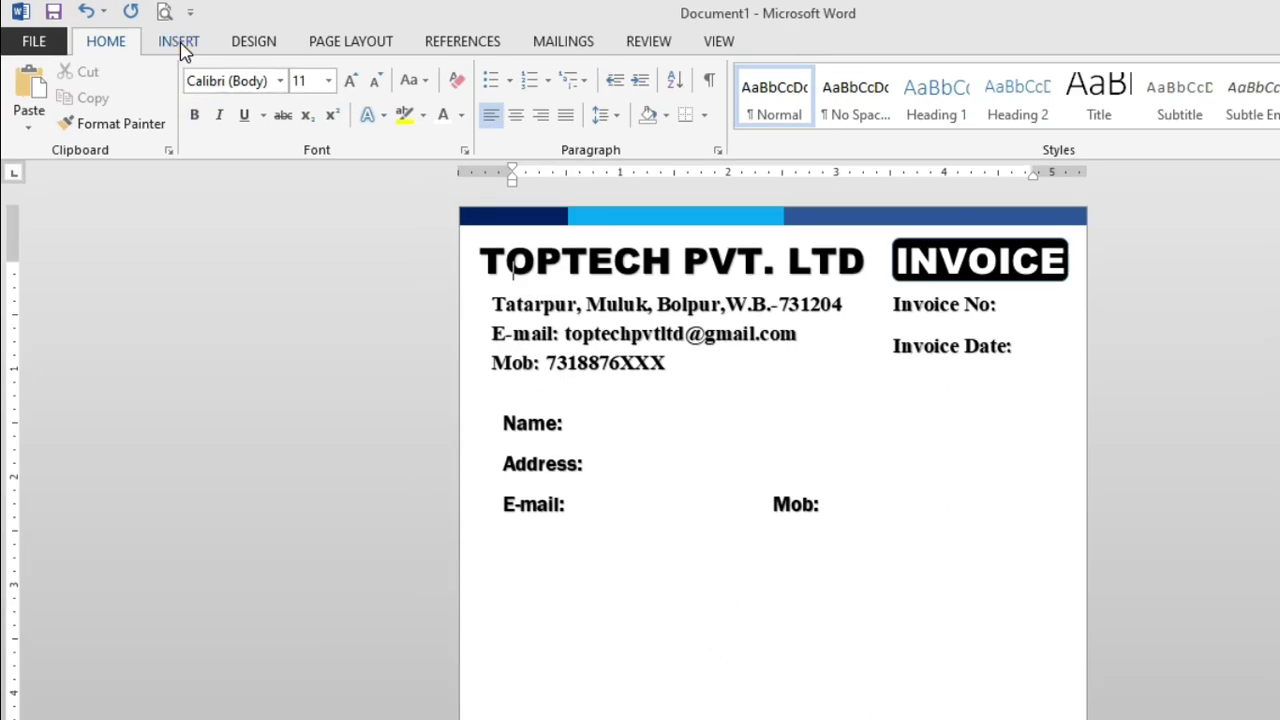
Draw a straight horizontal line after the Name: label
{"action": "left_click", "coordinate": [151, 40]}
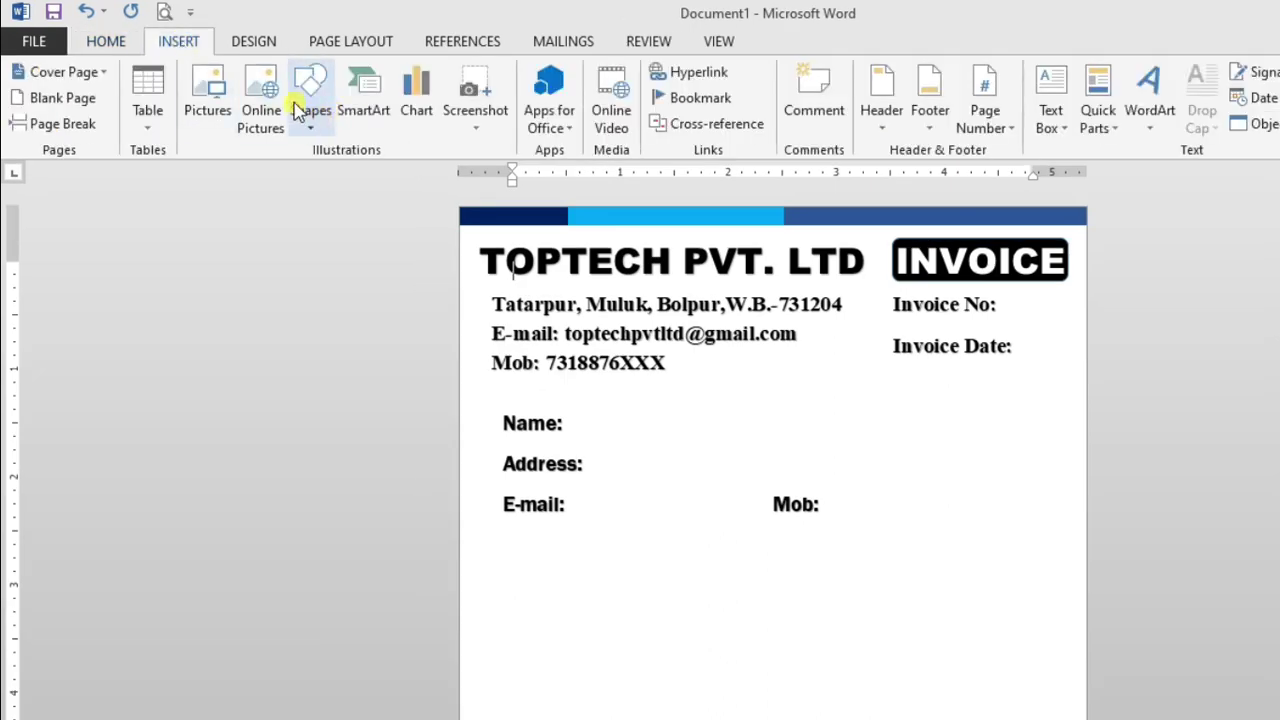
{"action": "left_click", "coordinate": [313, 118]}
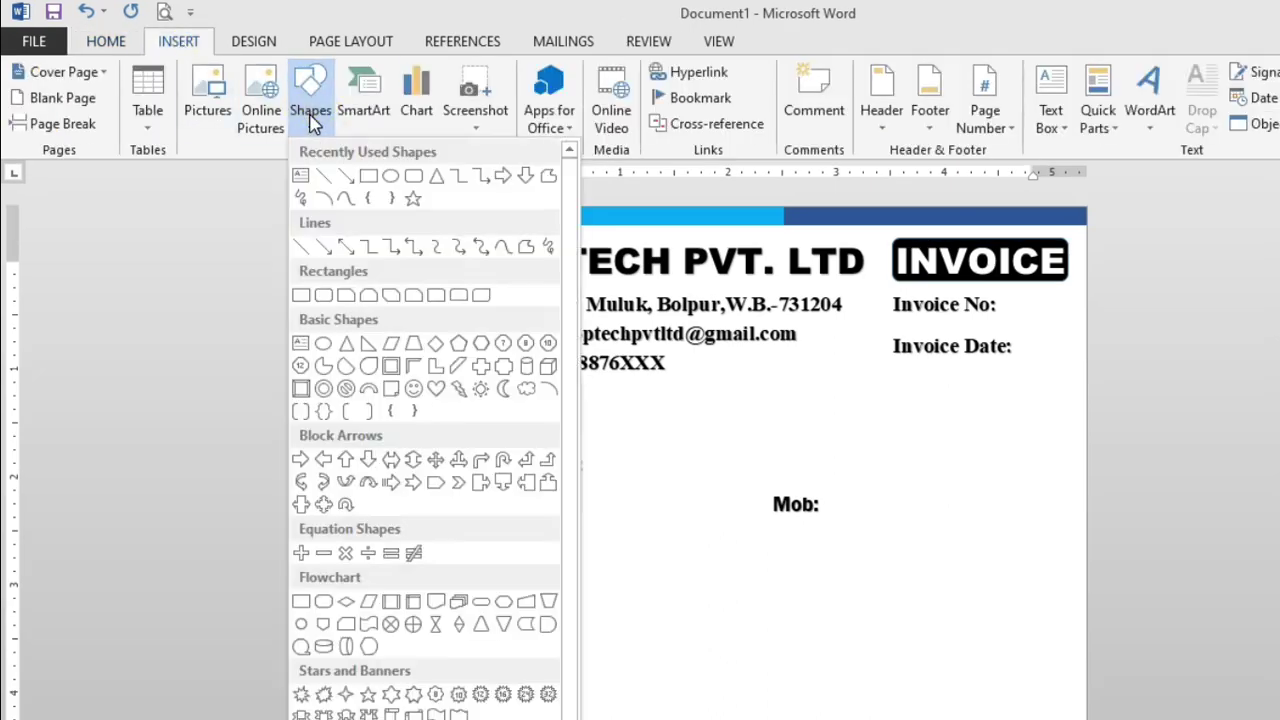
{"action": "left_click", "coordinate": [328, 181]}
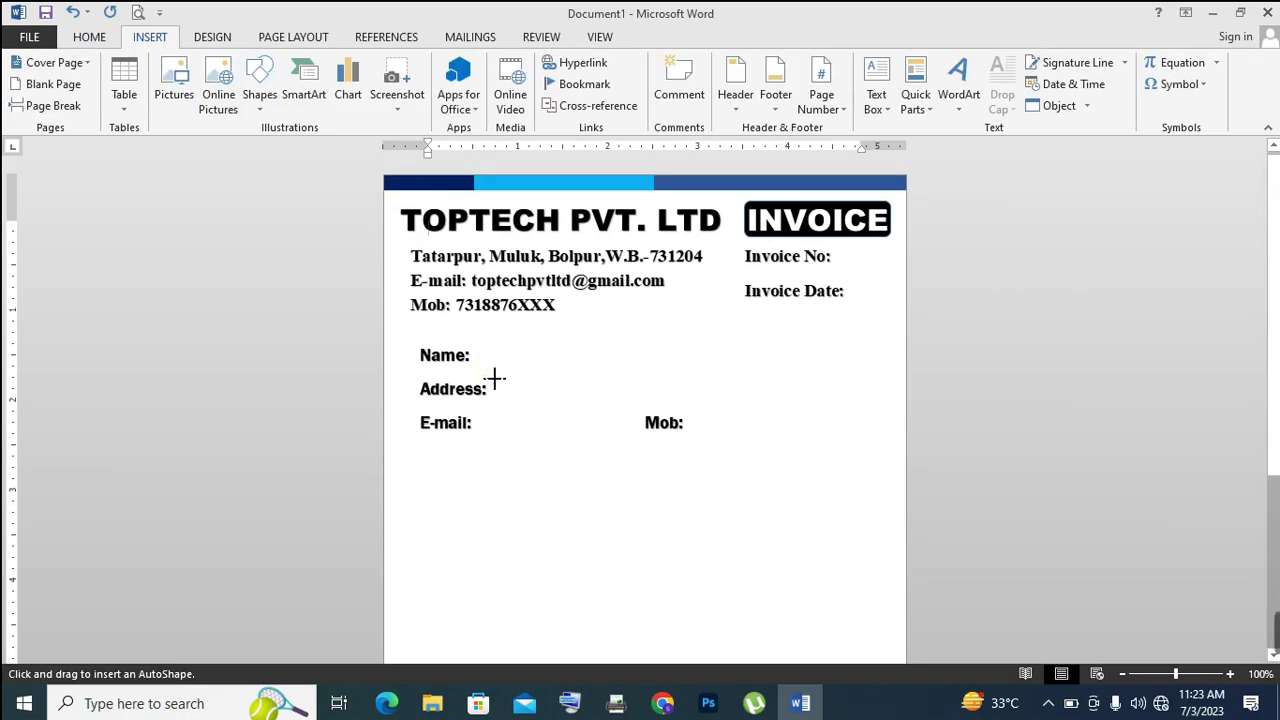
{"action": "left_click_drag", "start_coordinate": [494, 378], "coordinate": [860, 377]}
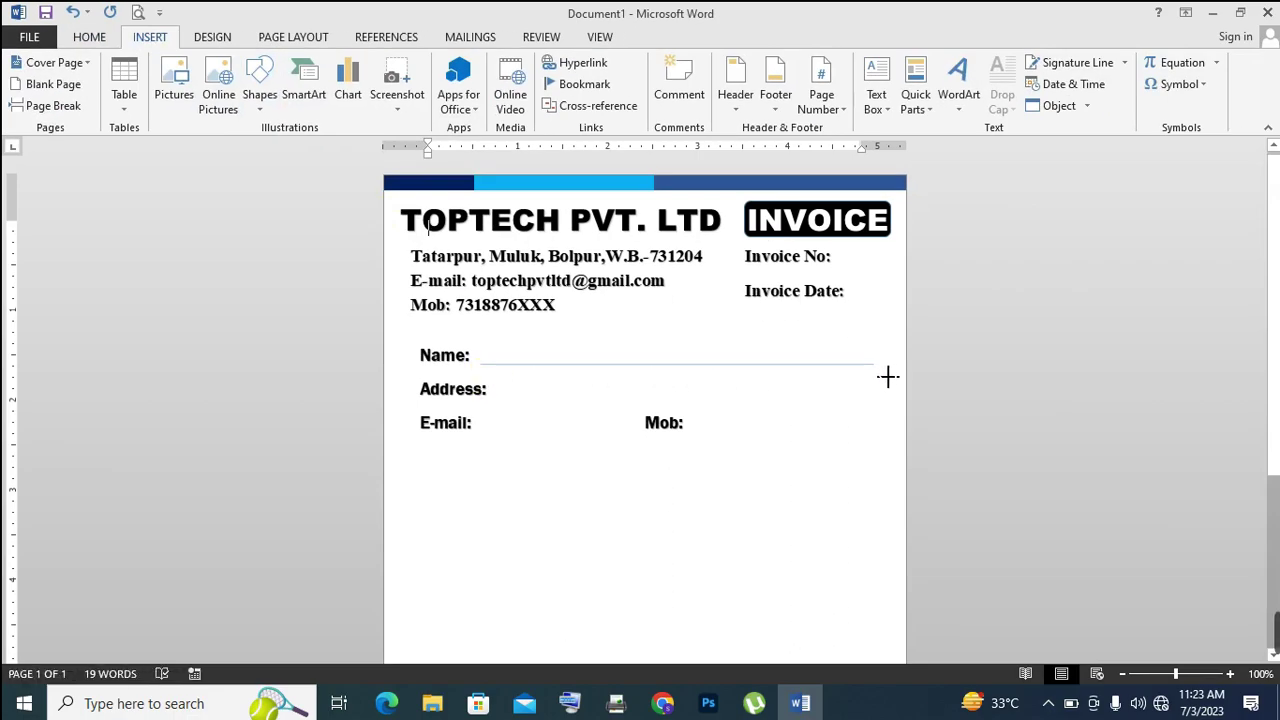
{"action": "left_click_drag", "start_coordinate": [896, 376], "coordinate": [897, 376]}
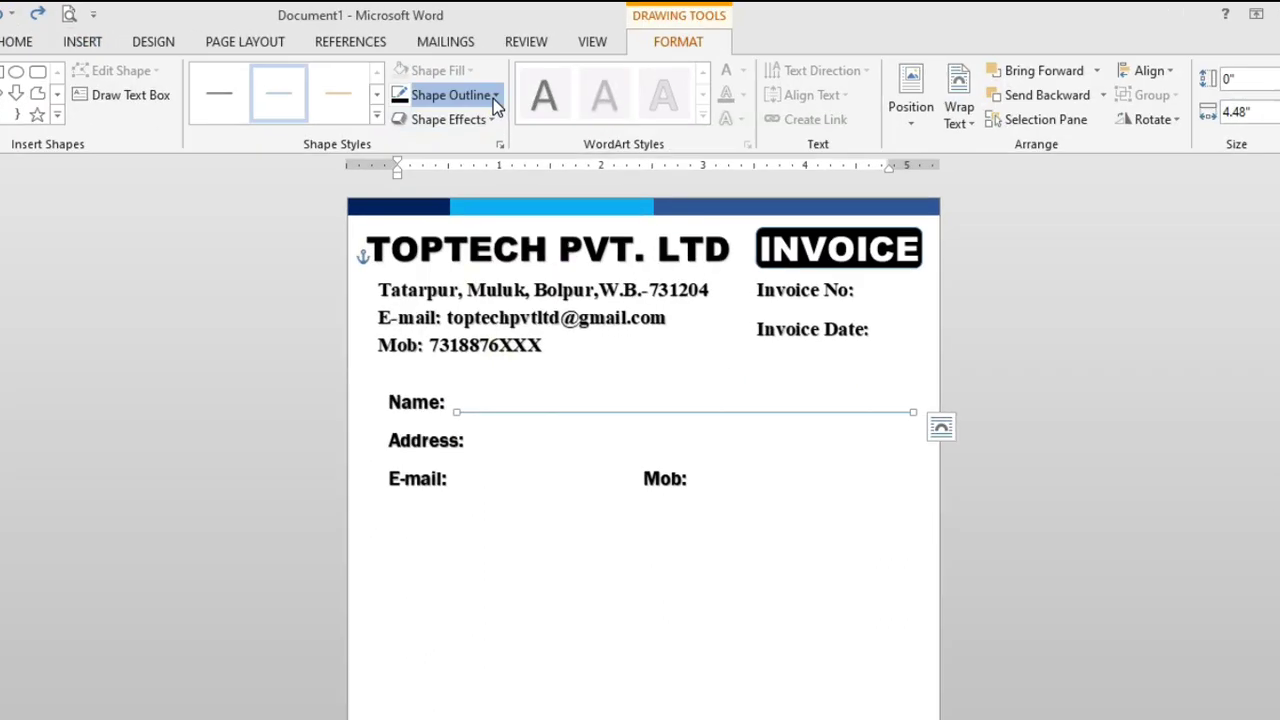
Style the Name line black, square-dotted, 1 pt thick
{"action": "left_click", "coordinate": [494, 95]}
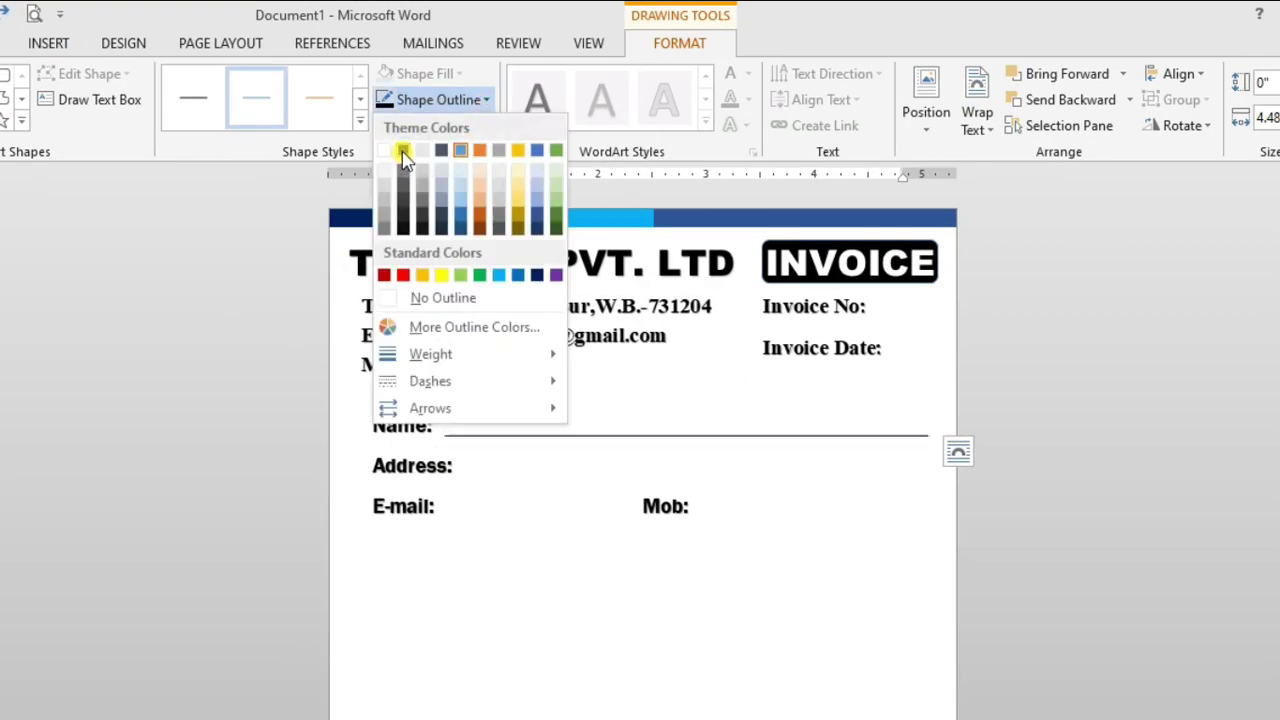
{"action": "left_click", "coordinate": [403, 151]}
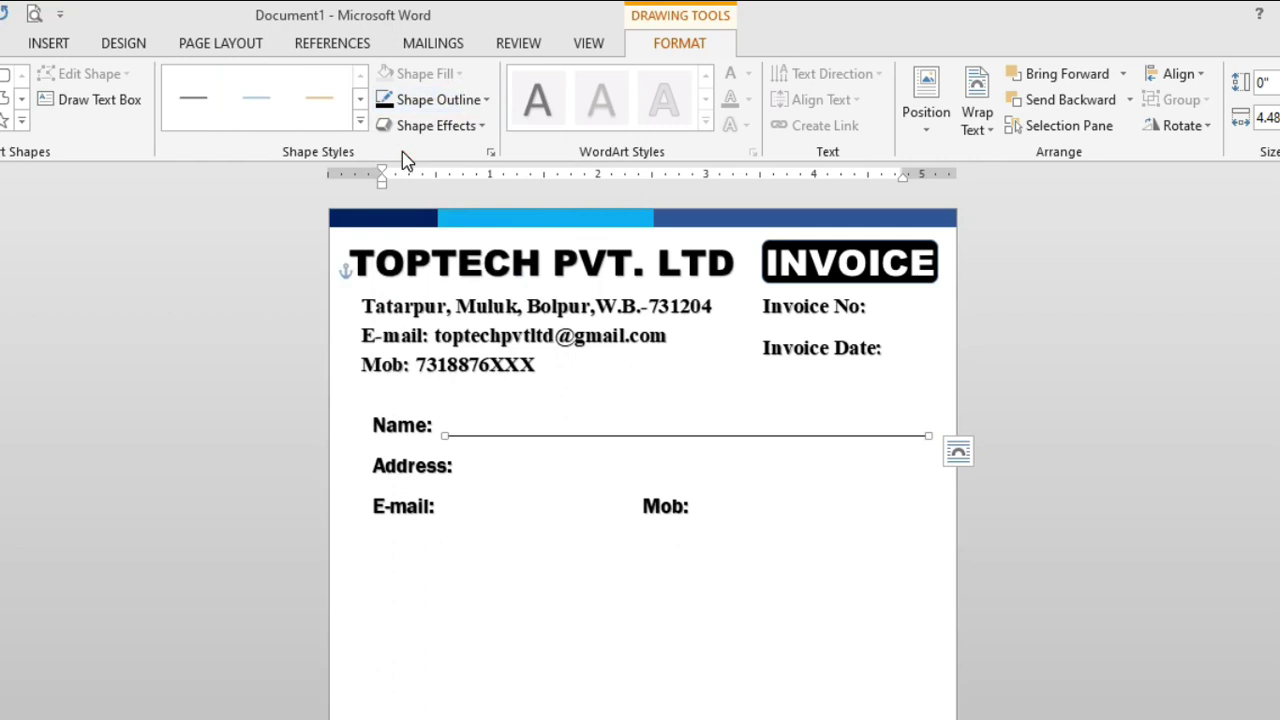
{"action": "left_click", "coordinate": [489, 102]}
{"action": "mouse_move", "coordinate": [423, 357]}
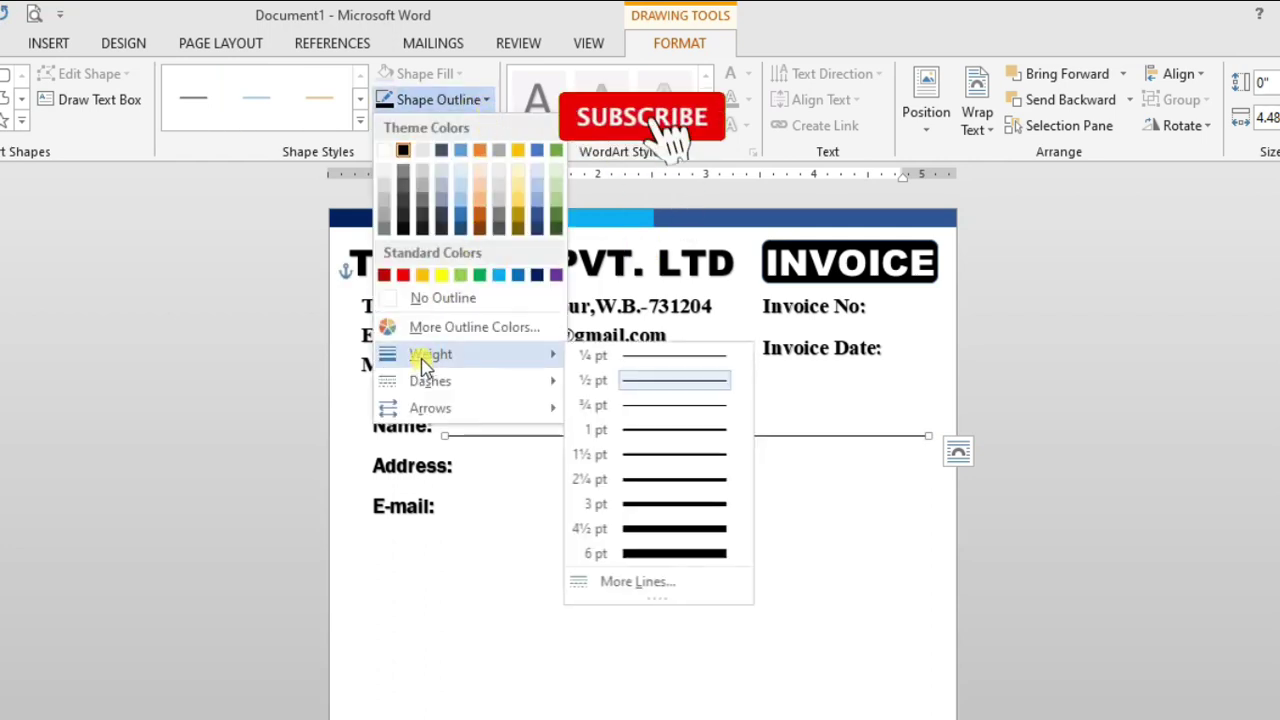
{"action": "mouse_move", "coordinate": [422, 381]}
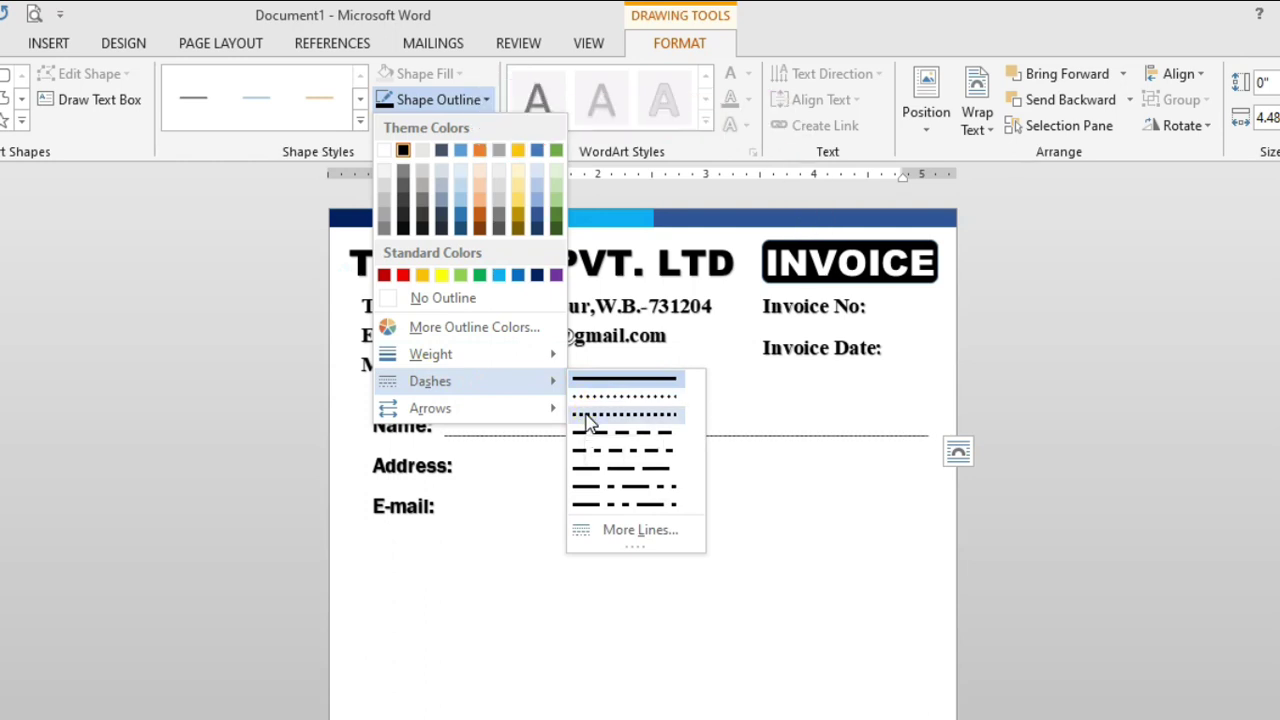
{"action": "left_click", "coordinate": [590, 418]}
{"action": "left_click", "coordinate": [486, 100]}
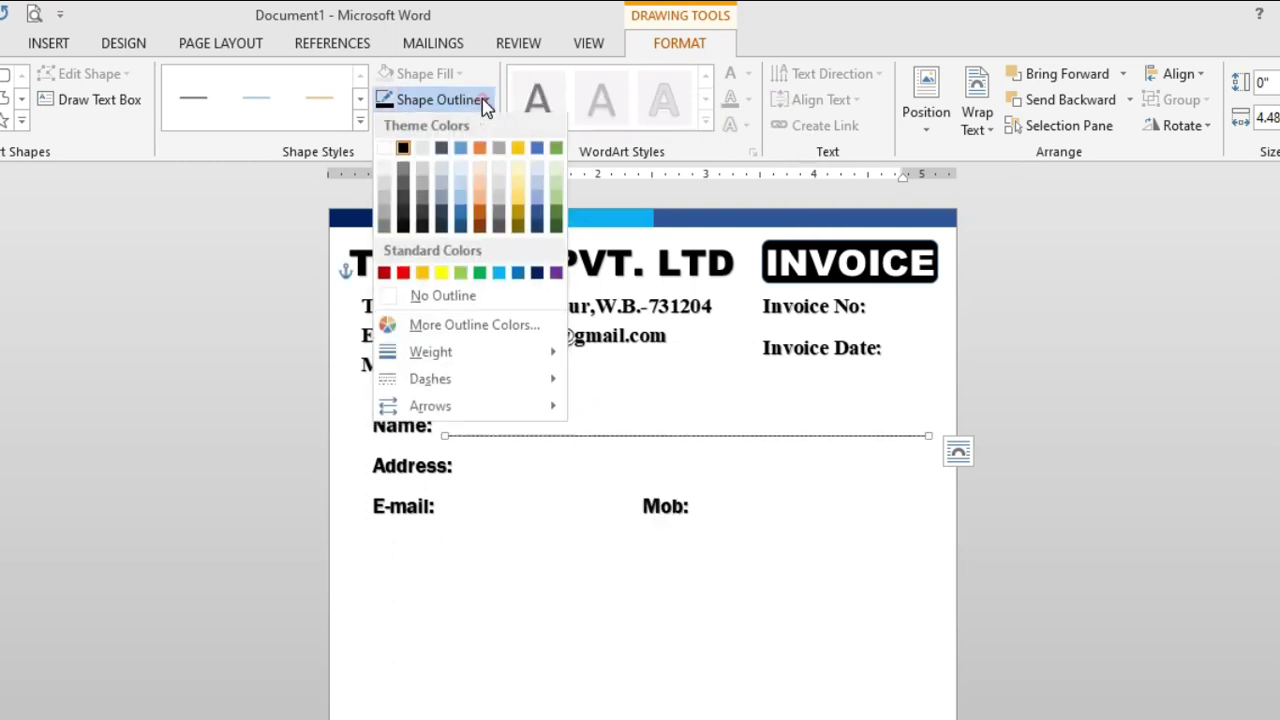
{"action": "mouse_move", "coordinate": [474, 362]}
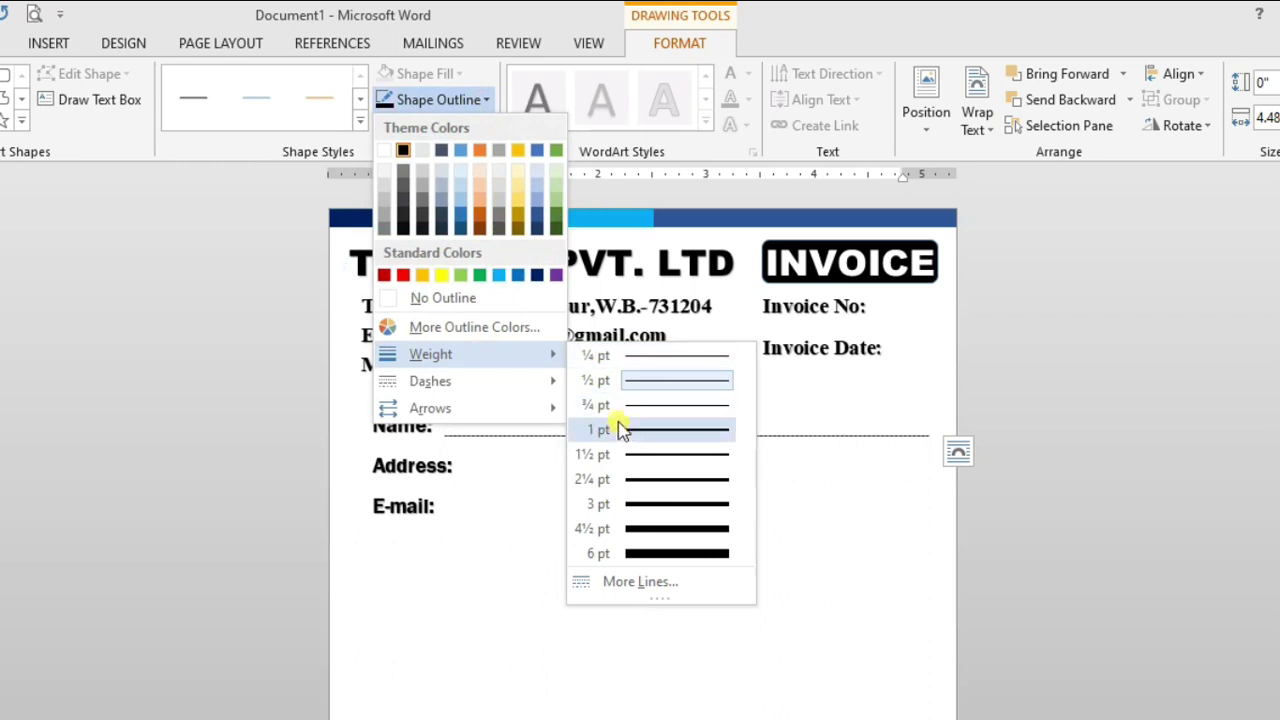
{"action": "left_click", "coordinate": [623, 435]}
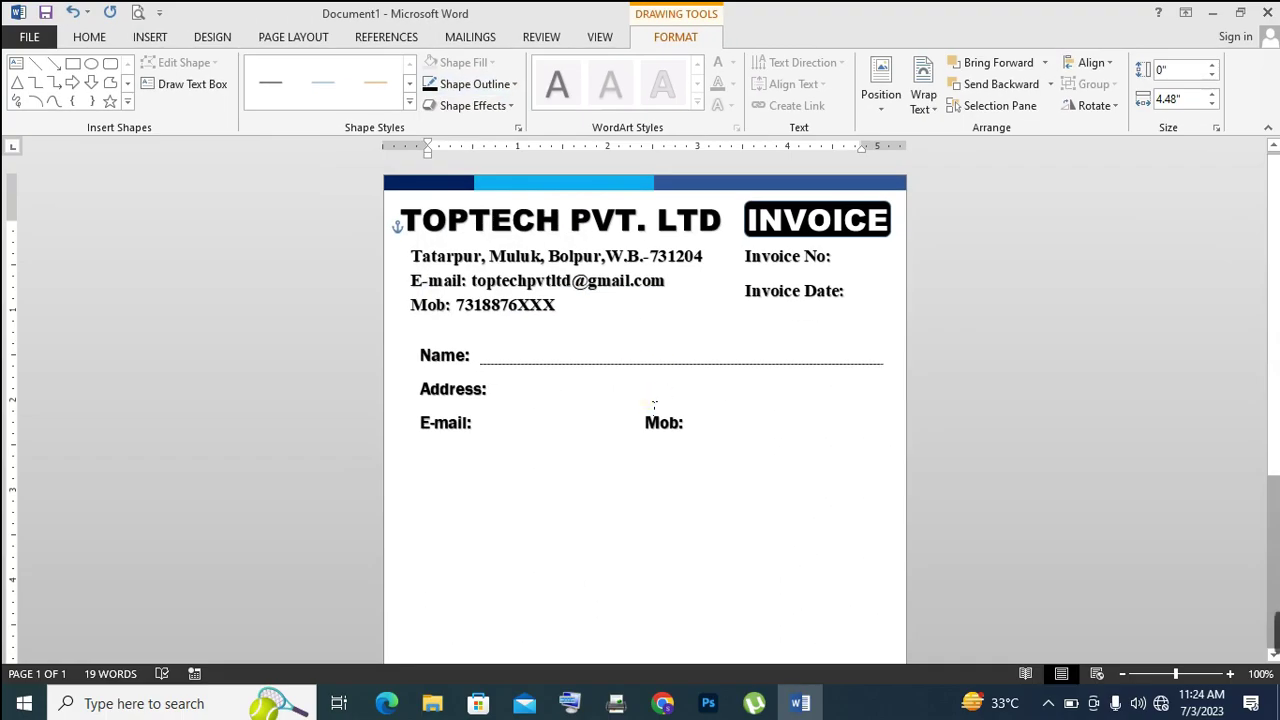
Nudge the Name line into place and Ctrl-drag a copy below it
{"action": "left_click", "coordinate": [651, 398]}
{"action": "left_click", "coordinate": [595, 364]}
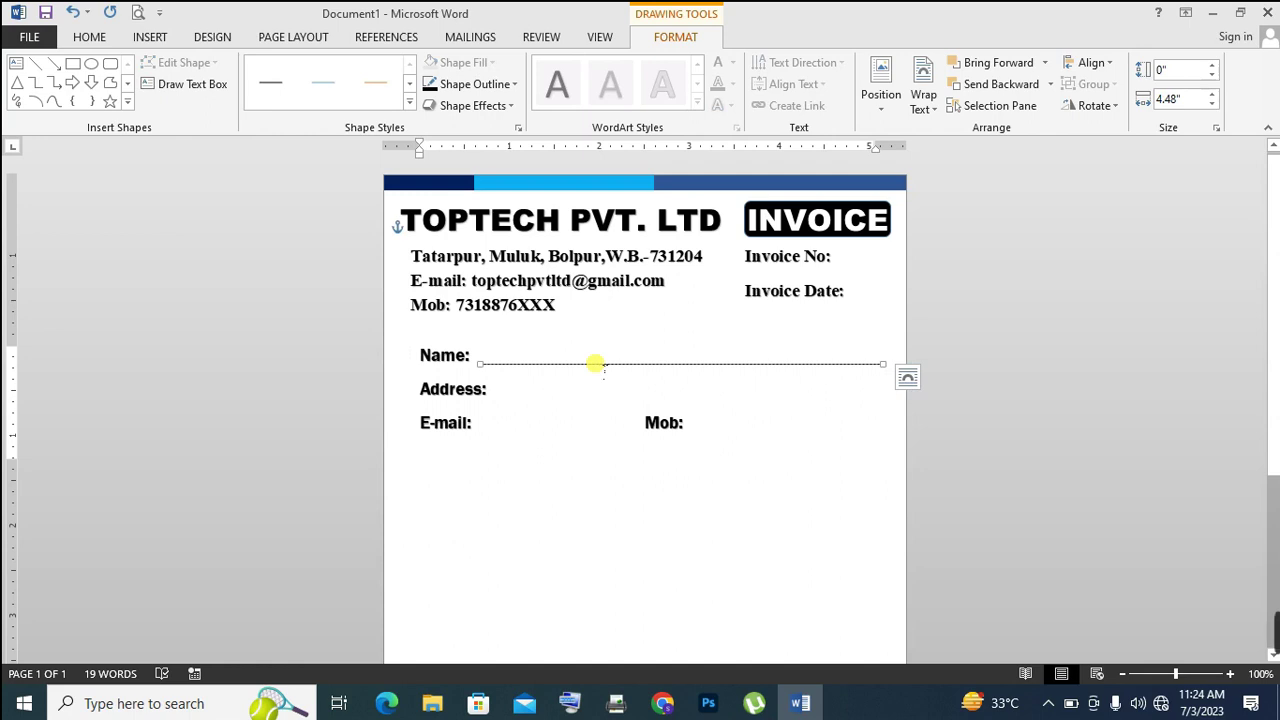
{"action": "left_click_drag", "start_coordinate": [595, 364], "coordinate": [603, 373]}
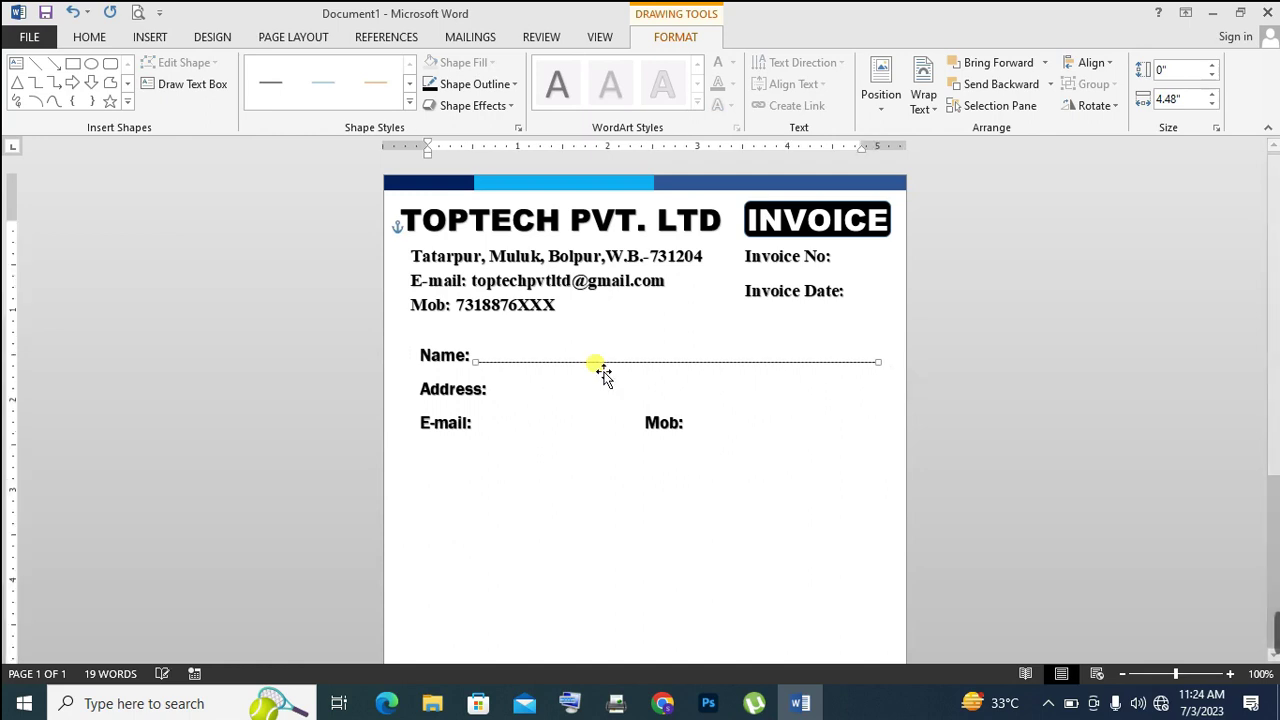
{"action": "left_click", "coordinate": [597, 483]}
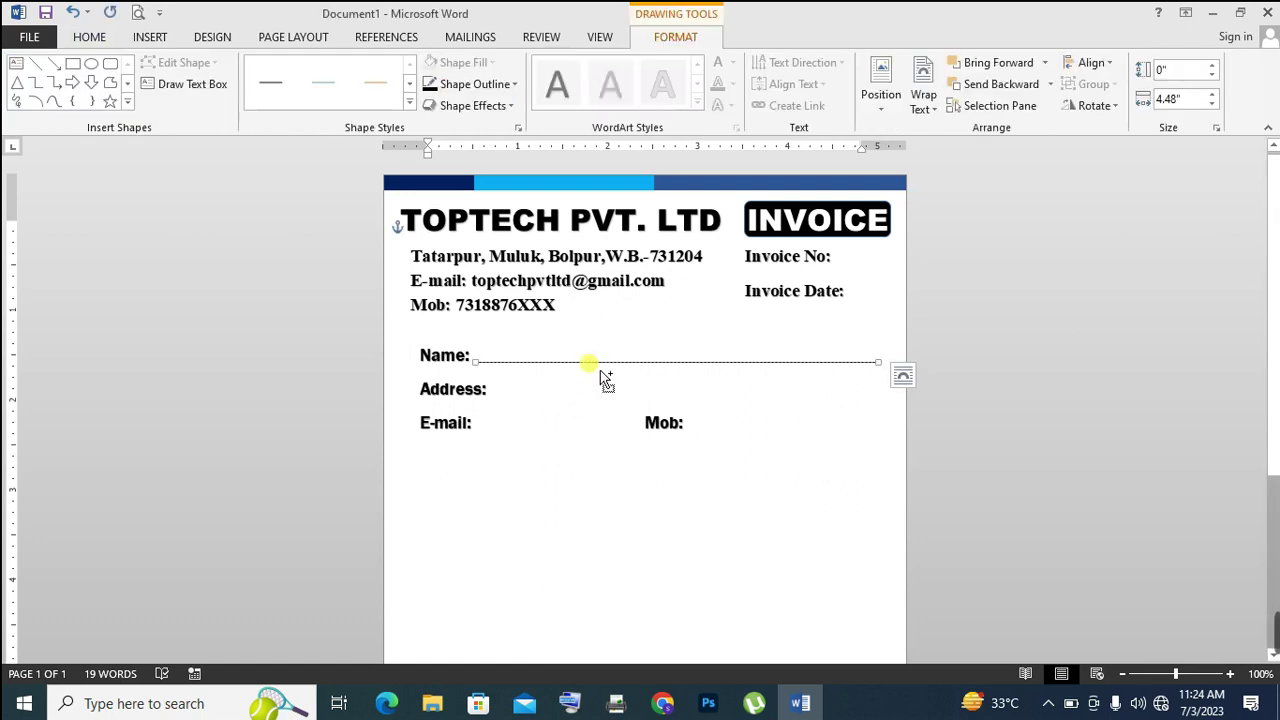
{"action": "left_click_drag", "start_coordinate": [597, 372], "coordinate": [592, 386], "text": "ctrl"}
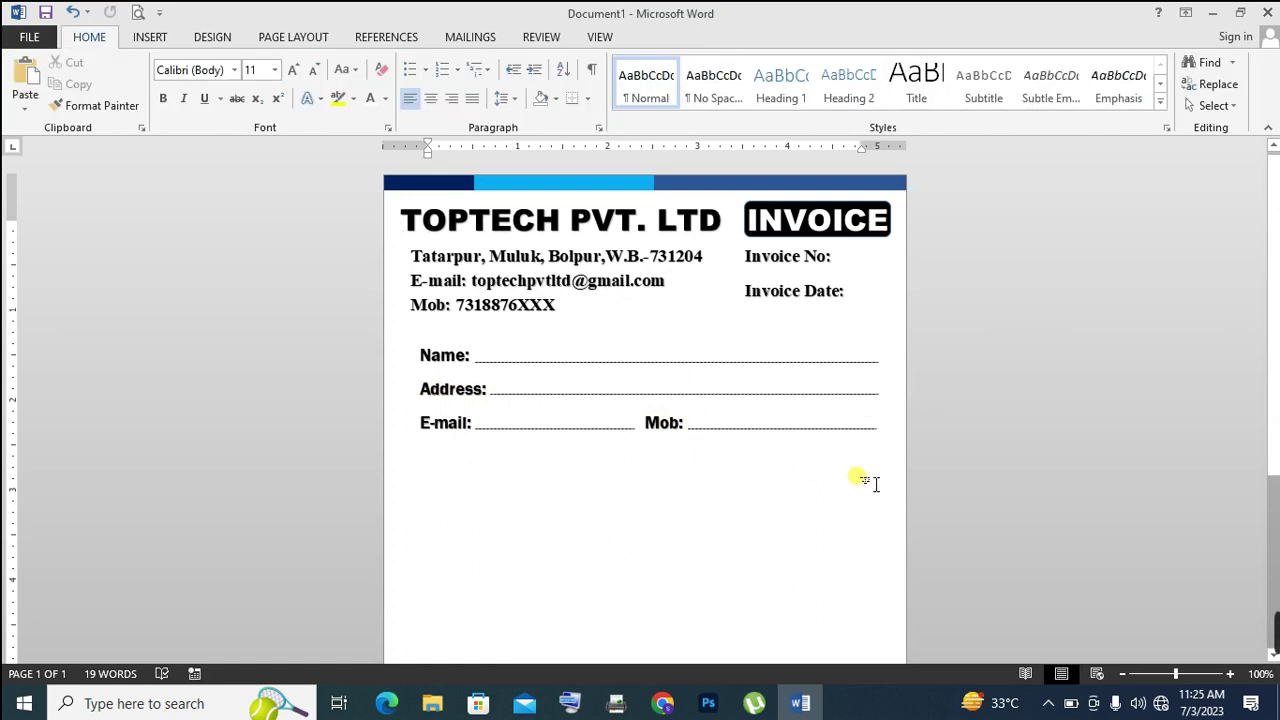
{"action": "key", "text": "ctrl+z"}
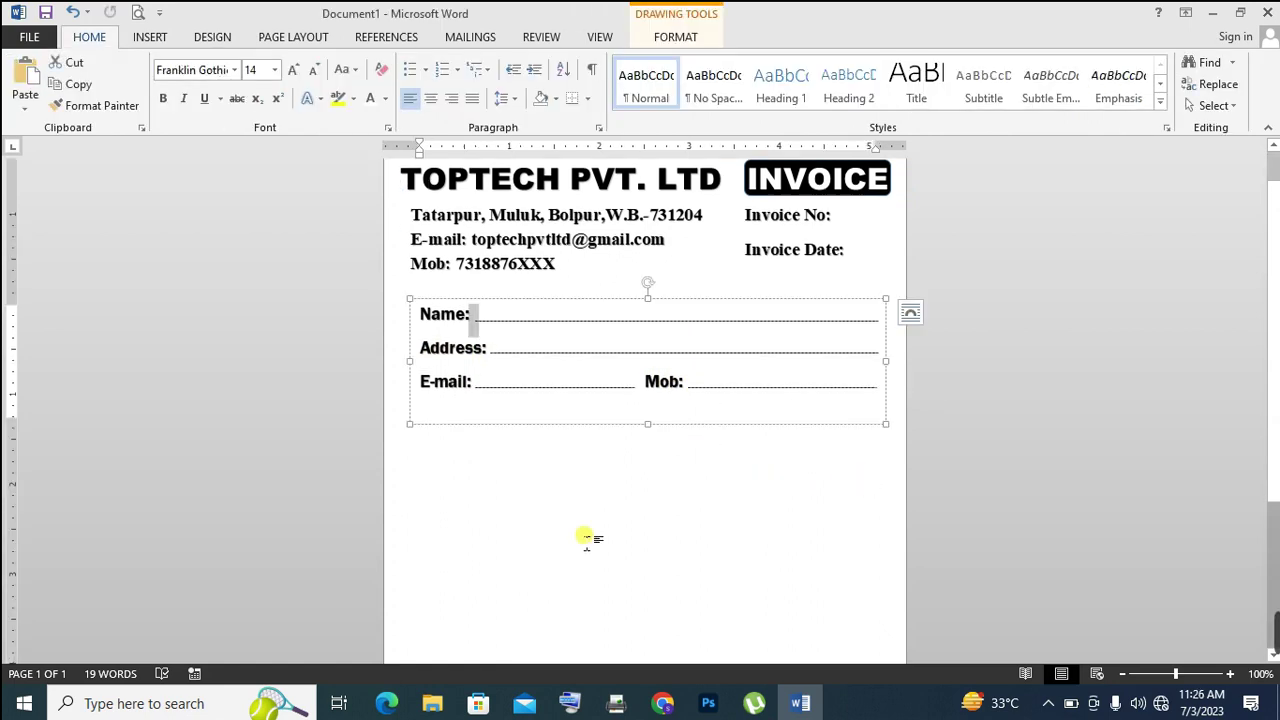
{"action": "left_click", "coordinate": [585, 535]}
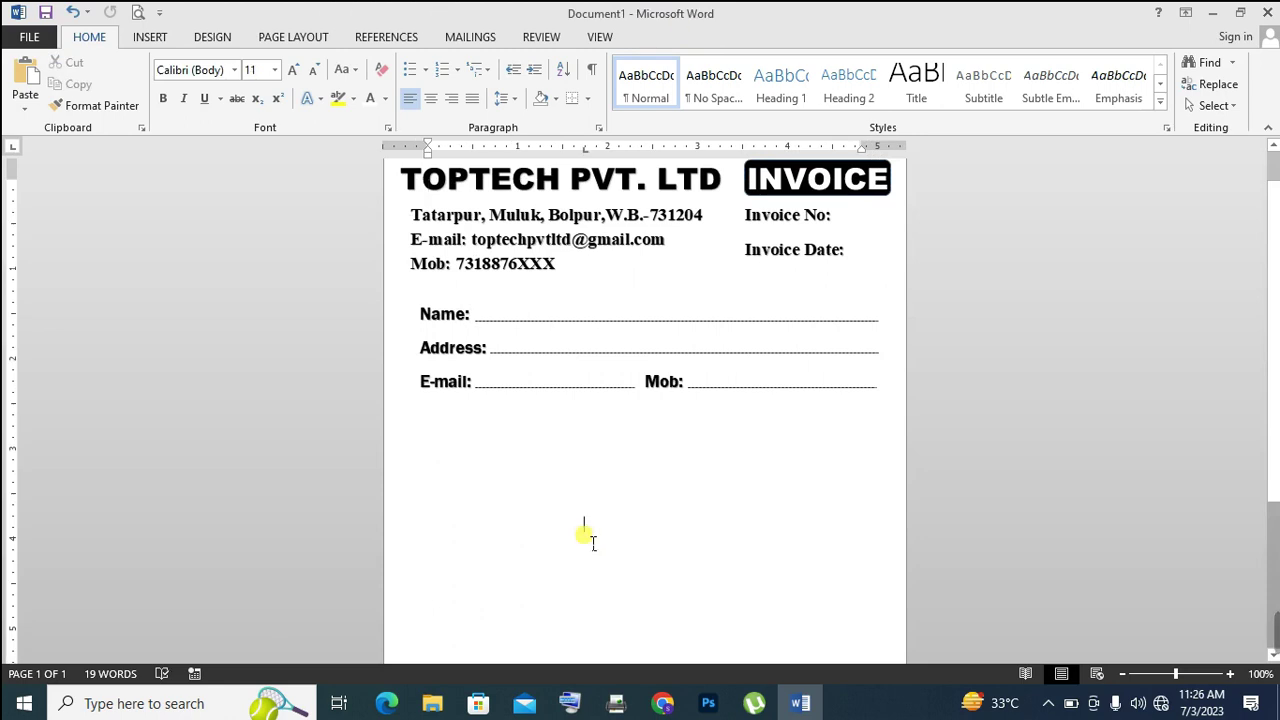
{"action": "key", "text": "ctrl+z"}
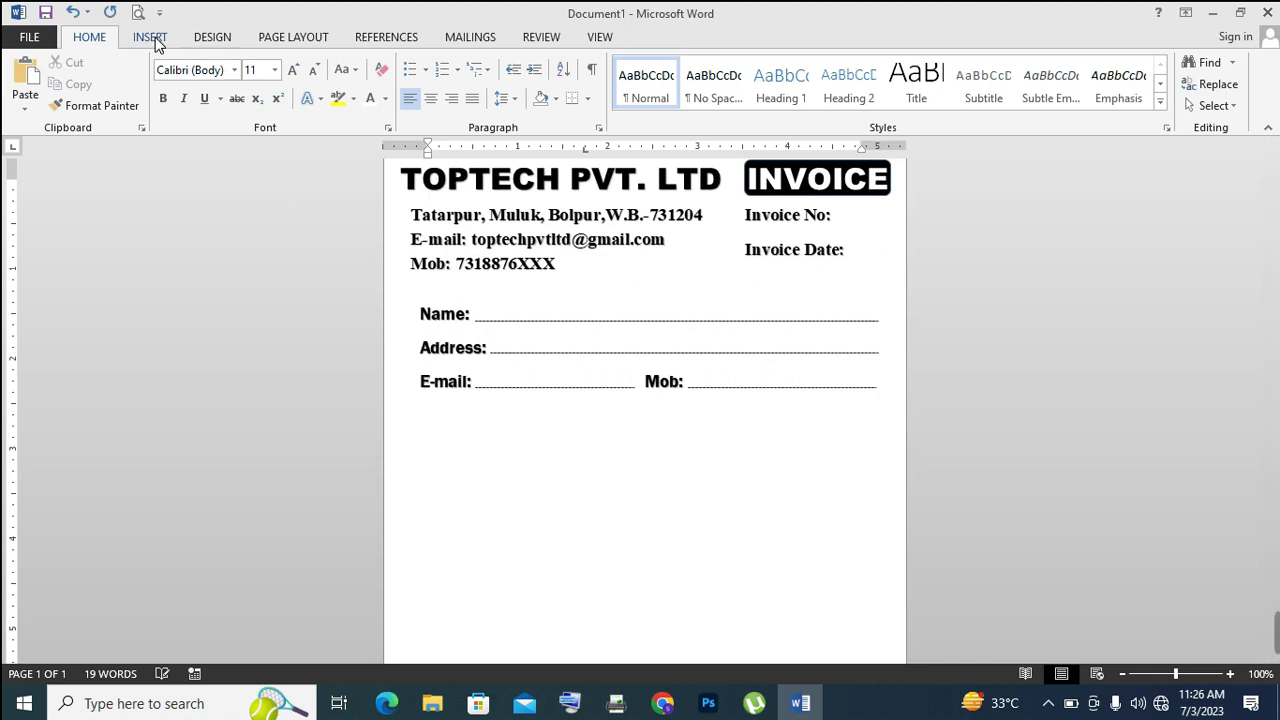
Insert a 5-column by 5-row table through the Insert Table dialog
{"action": "left_click", "coordinate": [150, 37]}
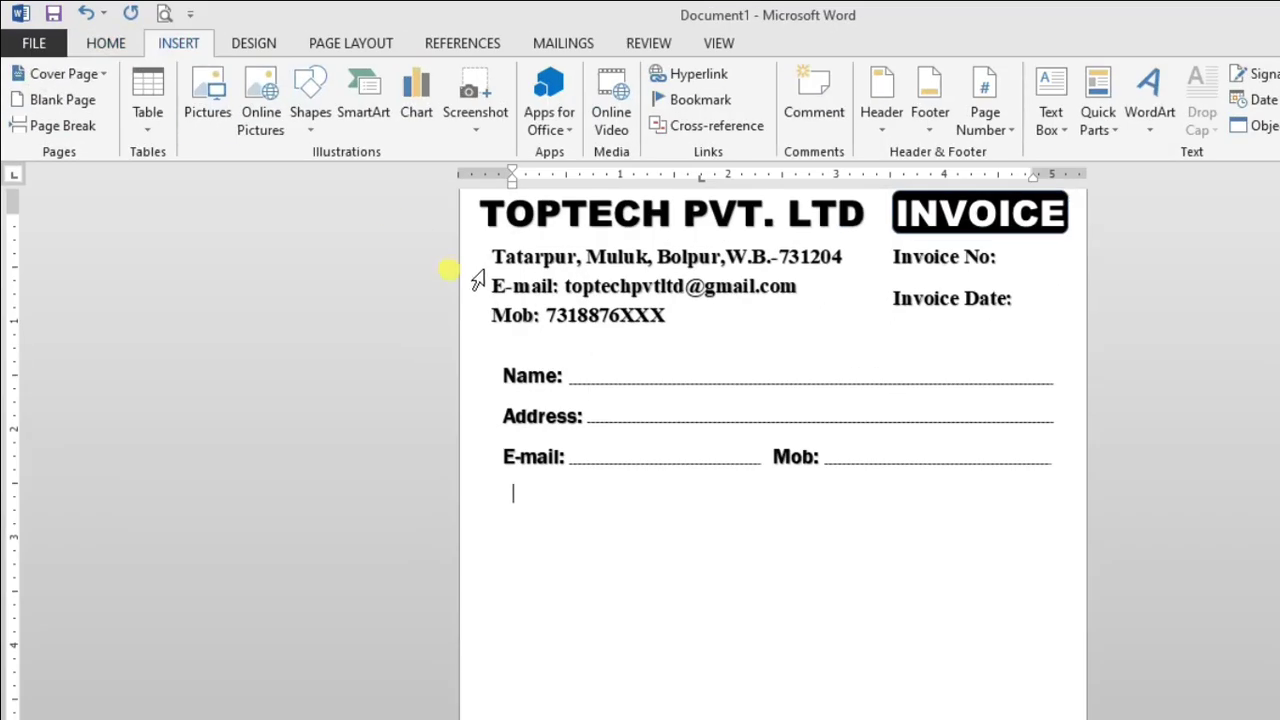
{"action": "left_click", "coordinate": [157, 135]}
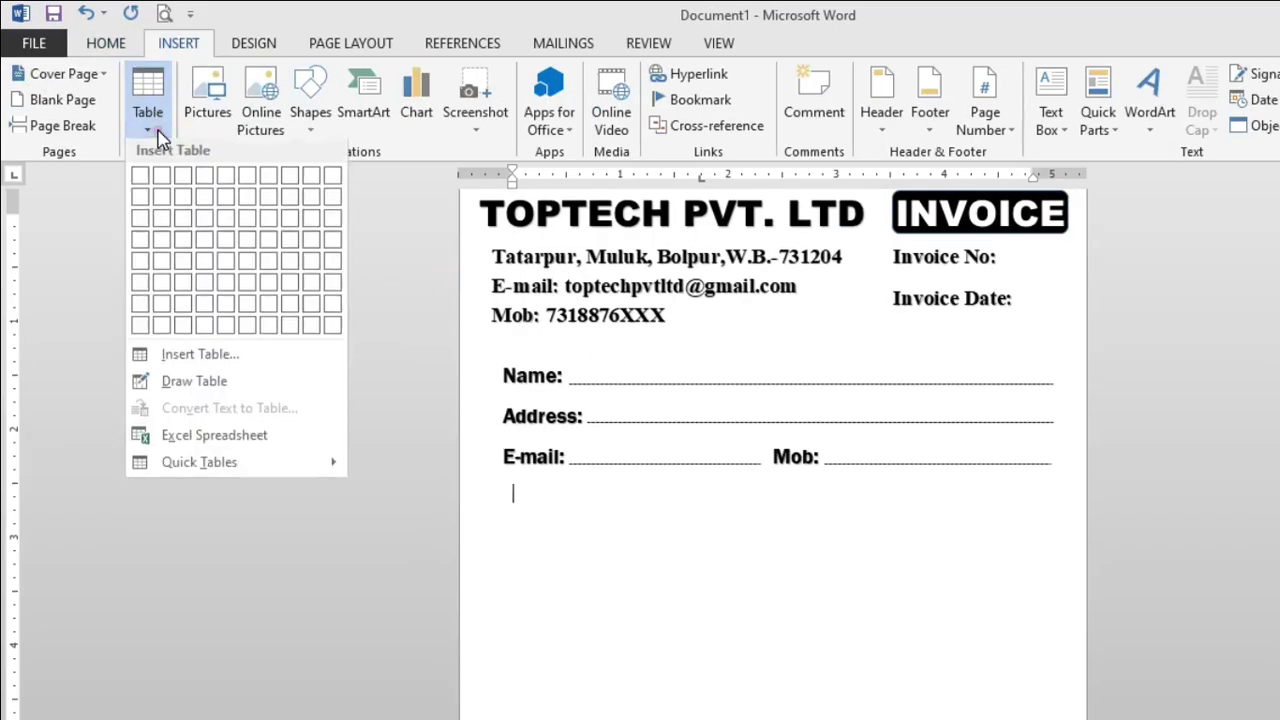
{"action": "left_click", "coordinate": [222, 365]}
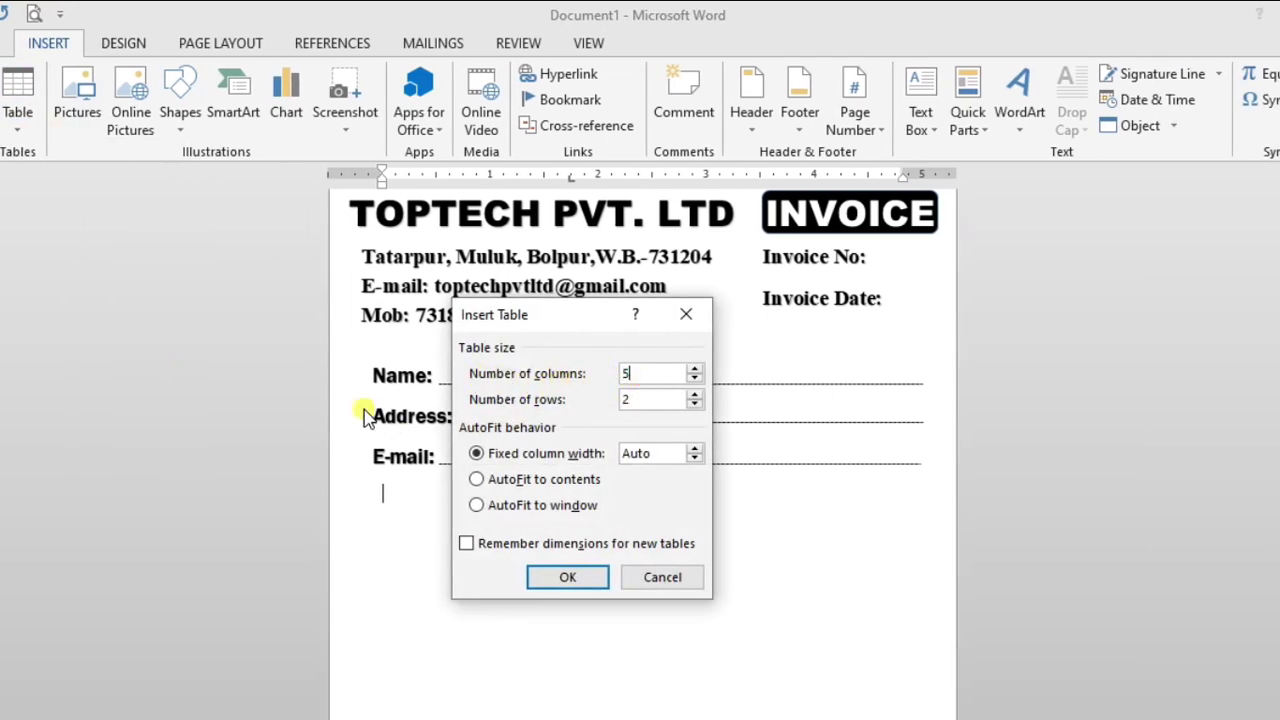
{"action": "left_click", "coordinate": [645, 401]}
{"action": "left_click", "coordinate": [571, 580]}
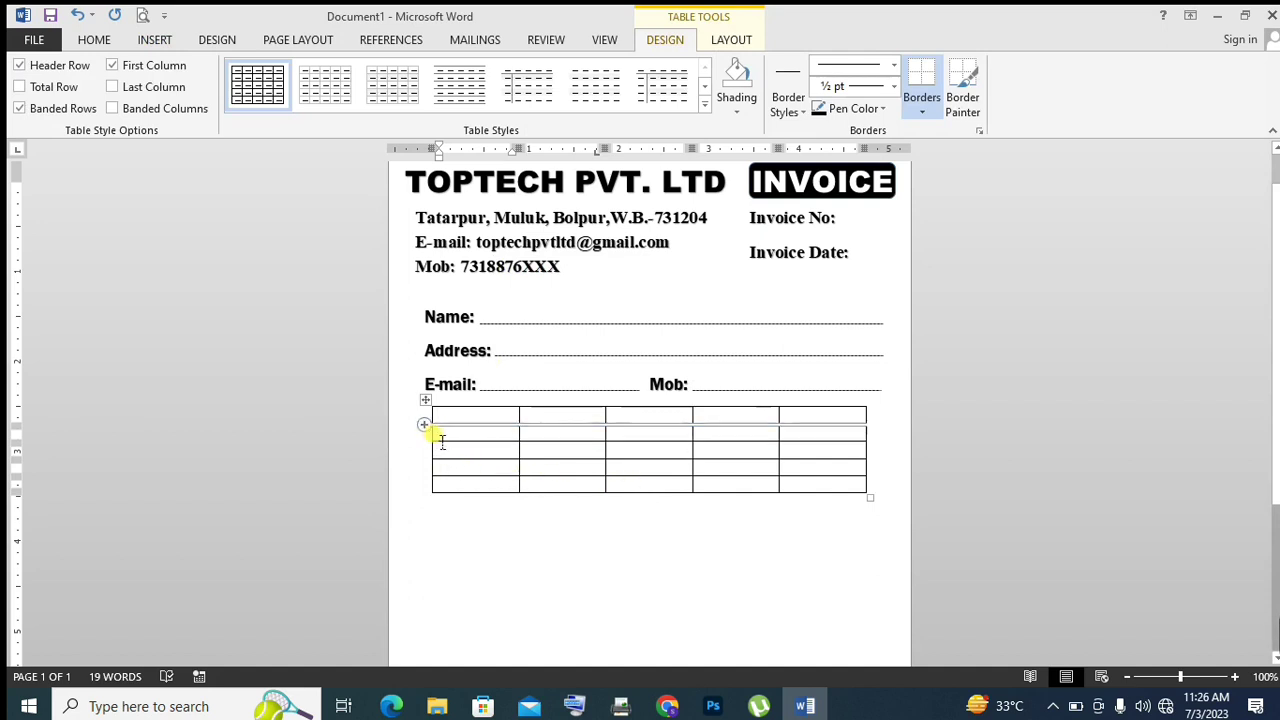
{"action": "mouse_move", "coordinate": [430, 443]}
{"action": "left_click", "coordinate": [479, 557]}
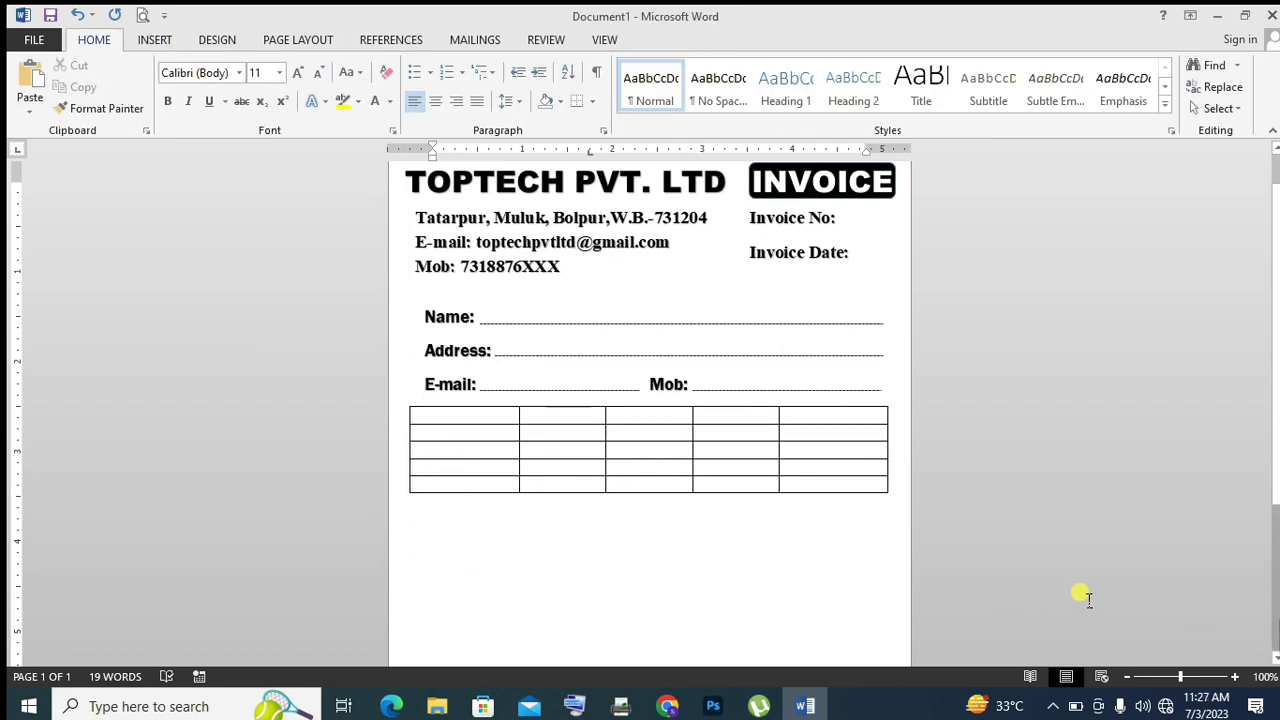
Type the headers Sl. No., Description, Qty., Rate and Amount across the first row
{"action": "scroll", "coordinate": [1087, 597], "scroll_direction": "up", "scroll_amount": 1, "text": "ctrl"}
{"action": "scroll", "coordinate": [1087, 597], "scroll_direction": "up", "scroll_amount": 2, "text": "ctrl"}
{"action": "scroll", "coordinate": [1087, 597], "scroll_direction": "up", "scroll_amount": 3, "text": "ctrl"}
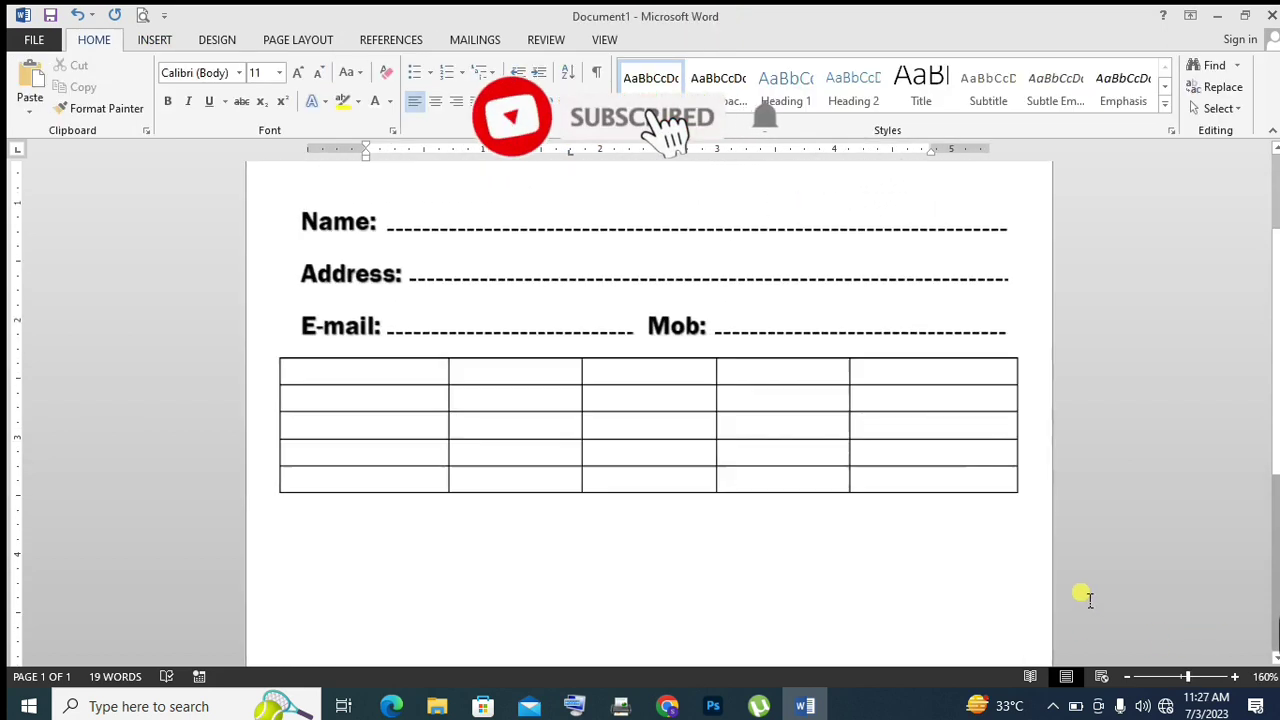
{"action": "left_click", "coordinate": [371, 382]}
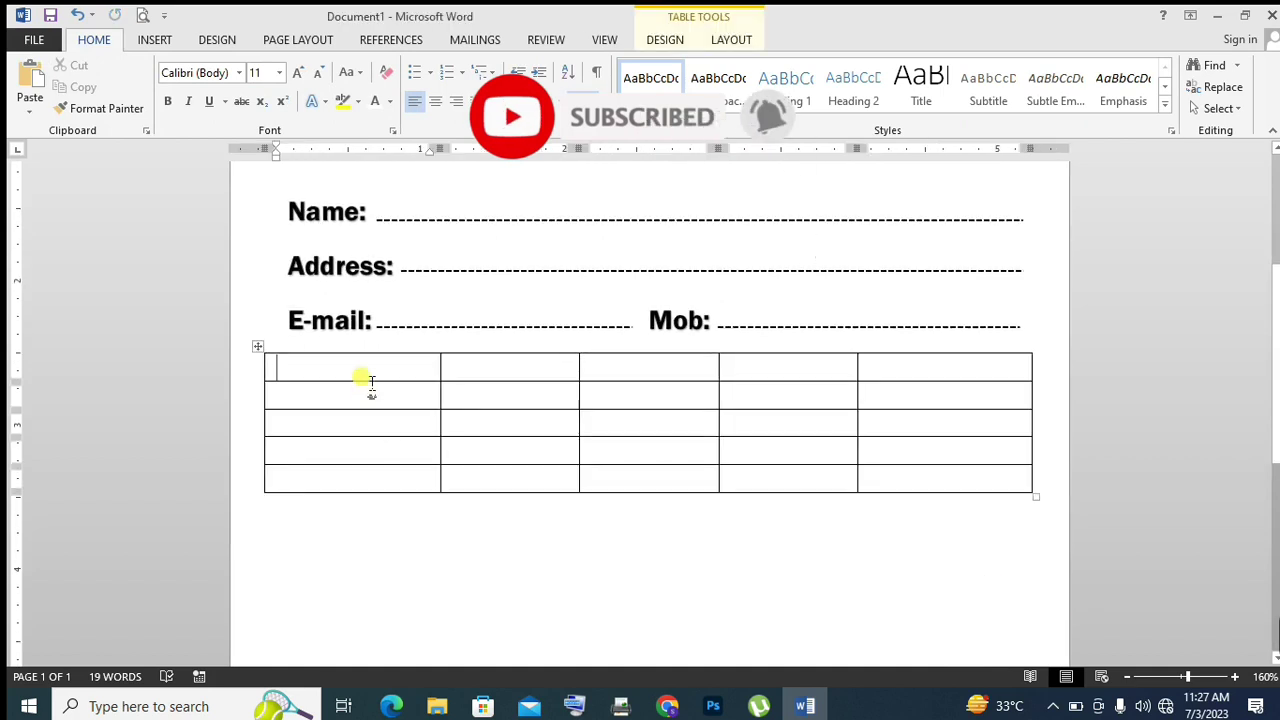
{"action": "key", "text": "Tab"}
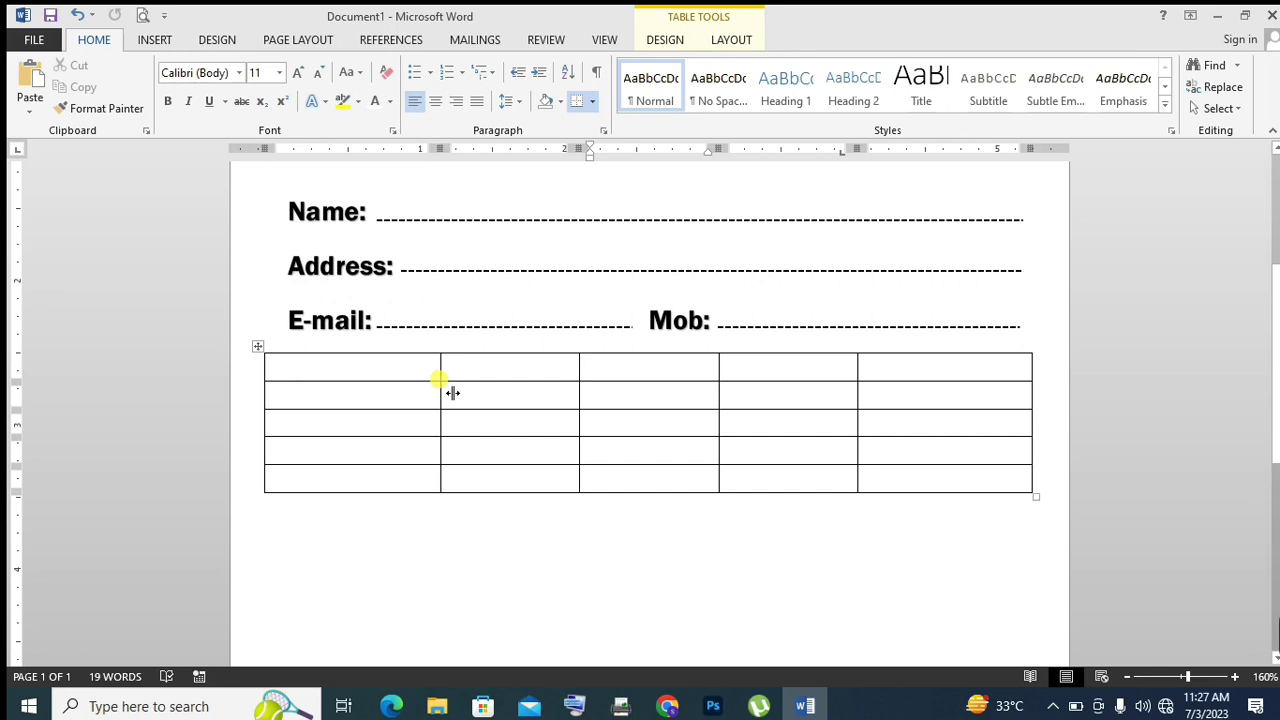
{"action": "key", "text": "Tab"}
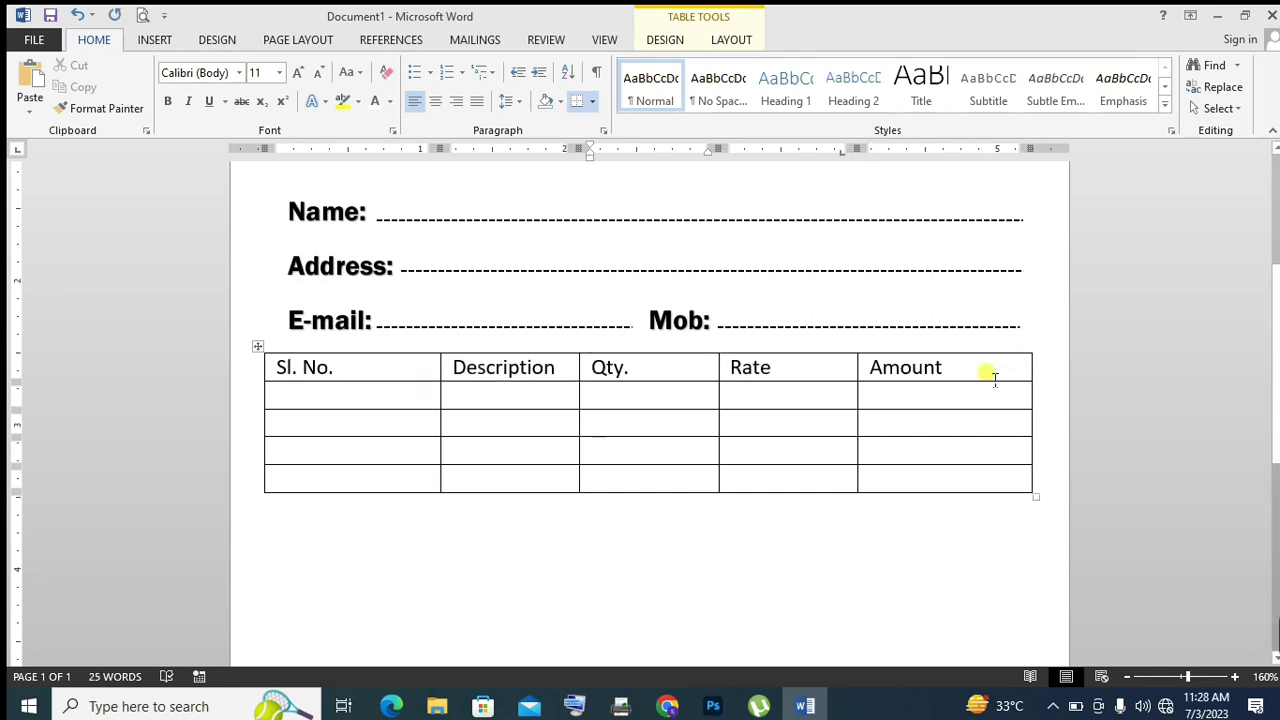
Set the header row in Franklin Gothic Demi and centre it
{"action": "left_click_drag", "start_coordinate": [886, 367], "coordinate": [290, 367]}
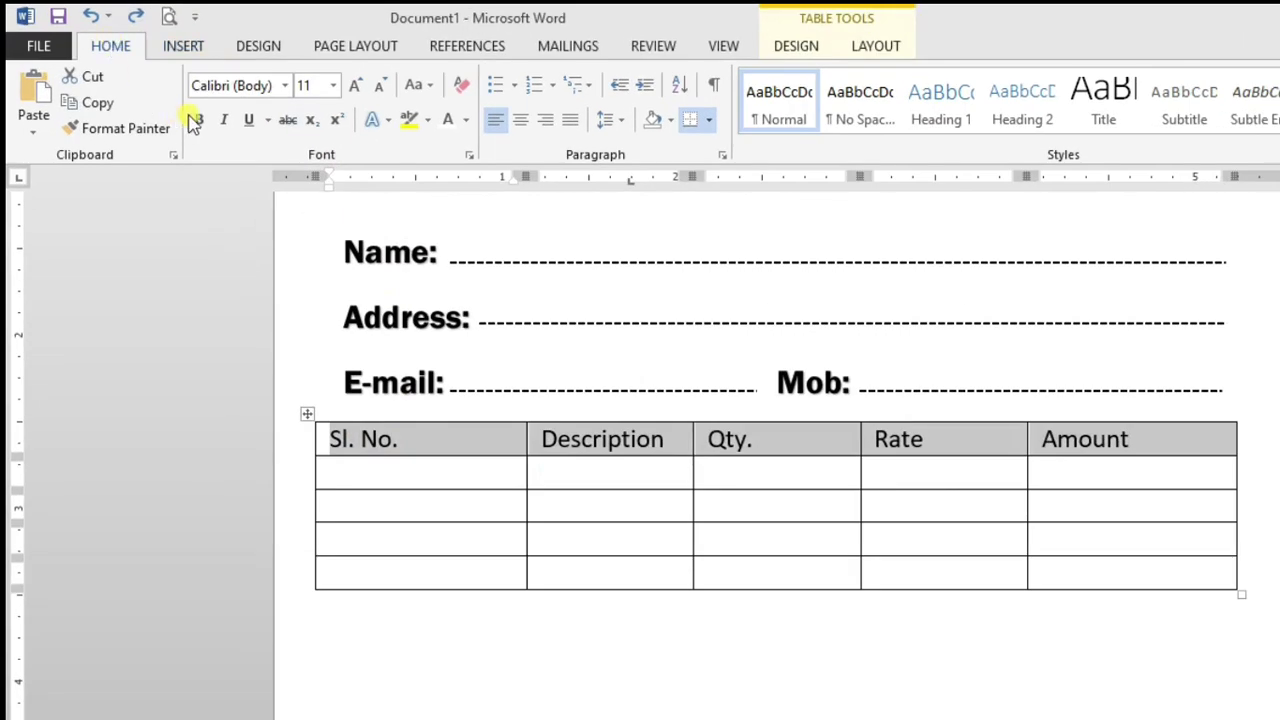
{"action": "left_click", "coordinate": [286, 87]}
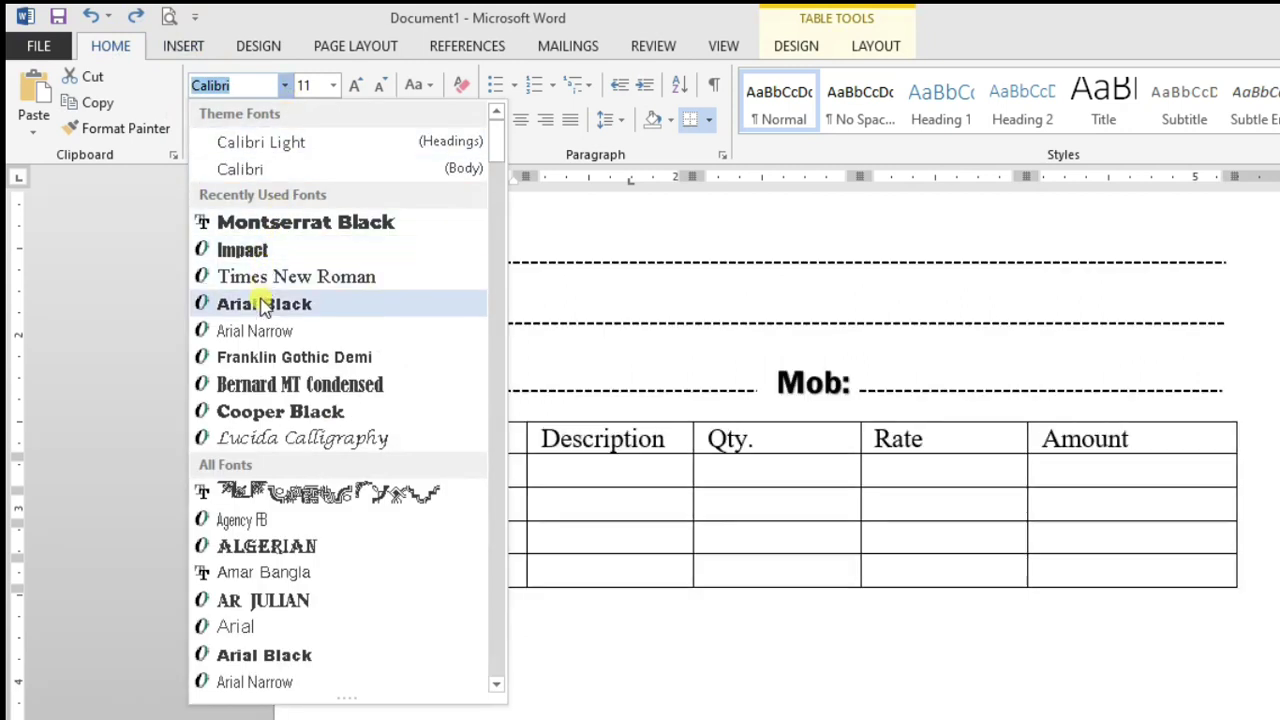
{"action": "left_click", "coordinate": [285, 358]}
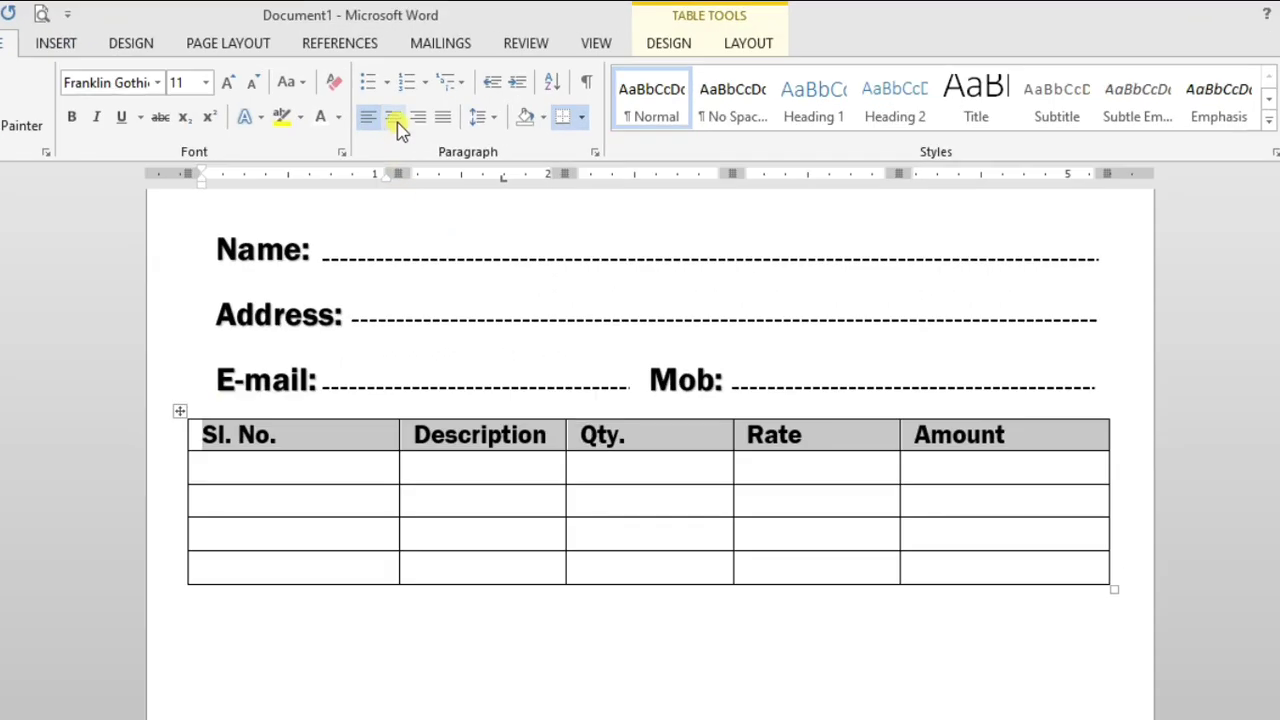
{"action": "left_click", "coordinate": [393, 117]}
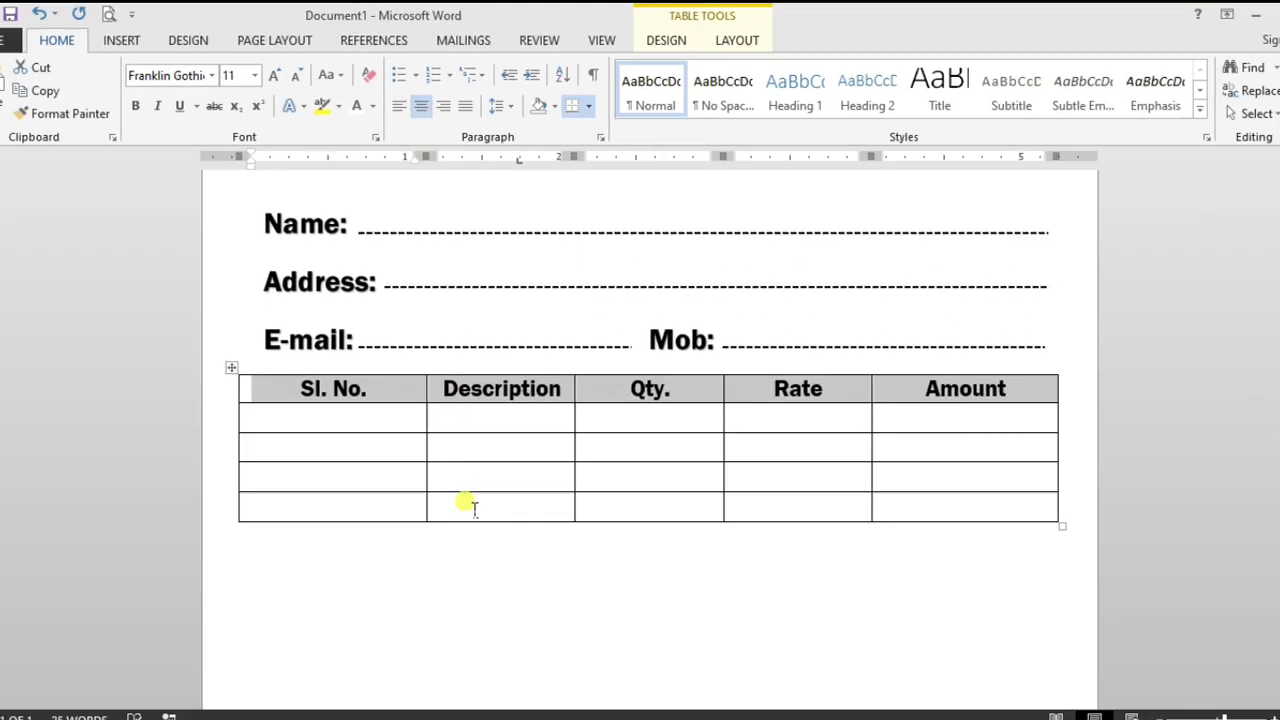
{"action": "left_click", "coordinate": [454, 414]}
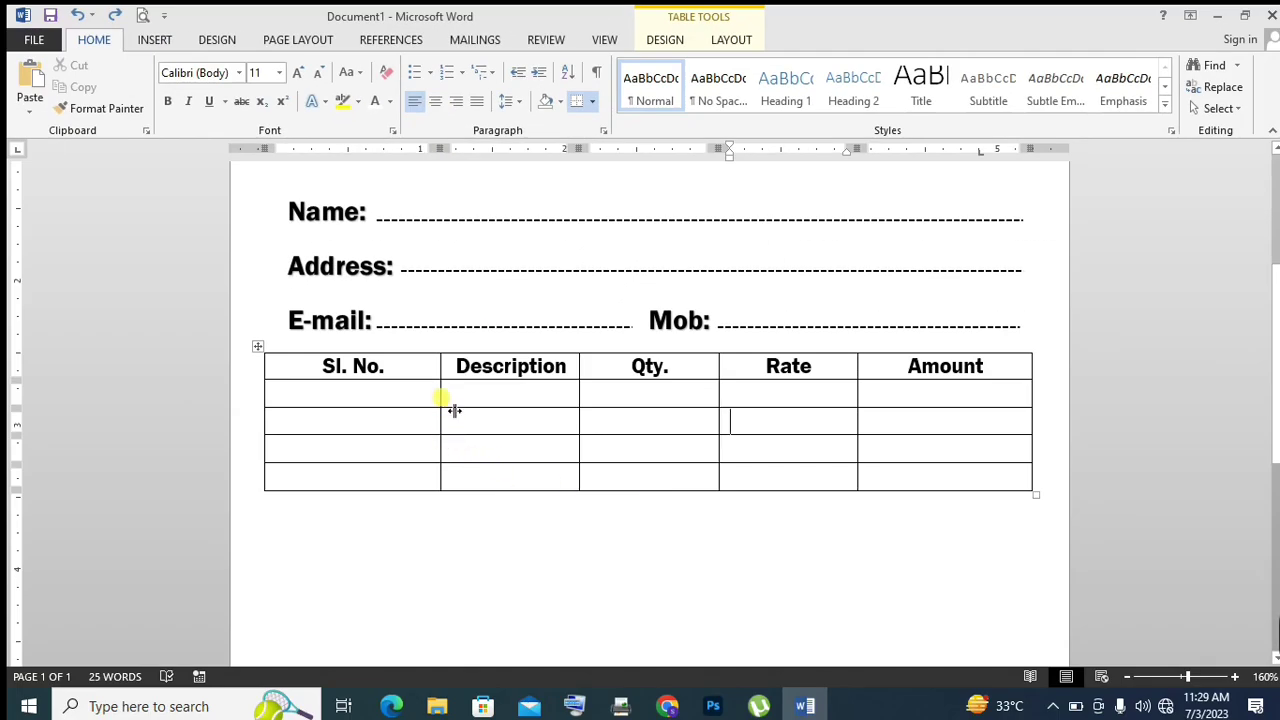
Narrow Sl. No., widen Rate at Amount's expense, and stretch the first item row taller
{"action": "left_click_drag", "start_coordinate": [451, 409], "coordinate": [365, 412]}
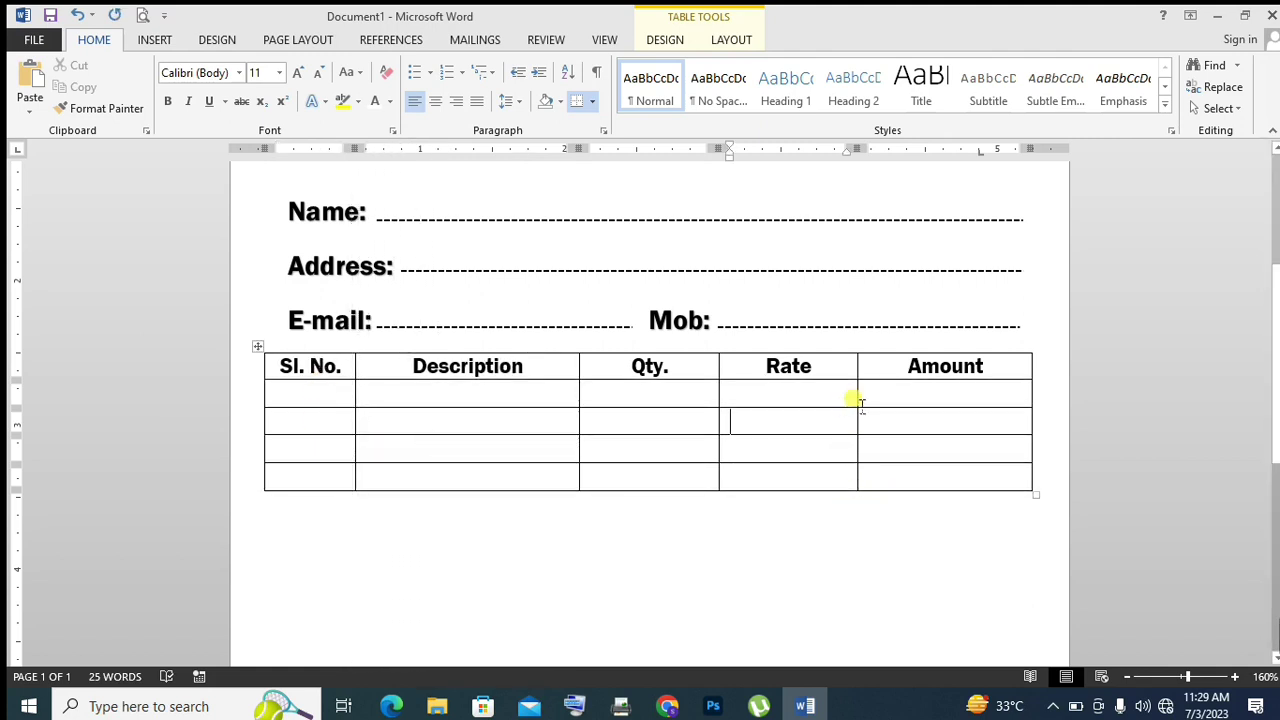
{"action": "left_click_drag", "start_coordinate": [869, 408], "coordinate": [963, 414]}
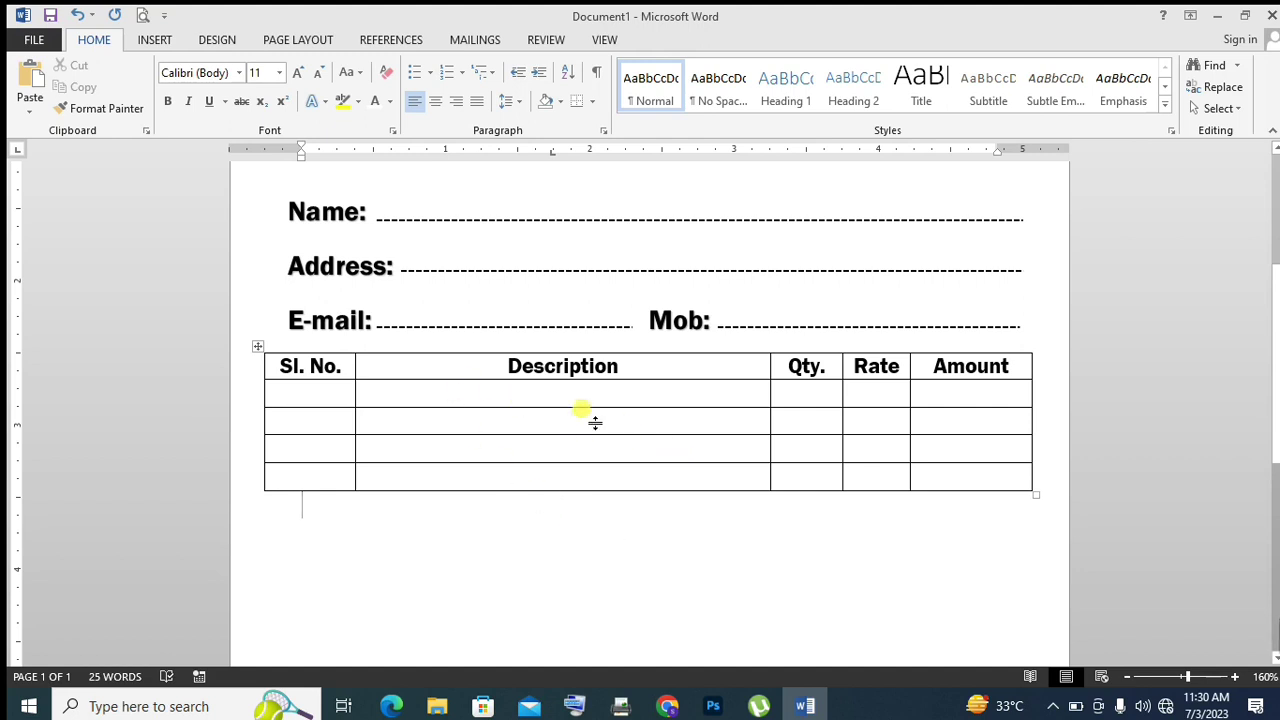
{"action": "left_click_drag", "start_coordinate": [595, 422], "coordinate": [586, 548]}
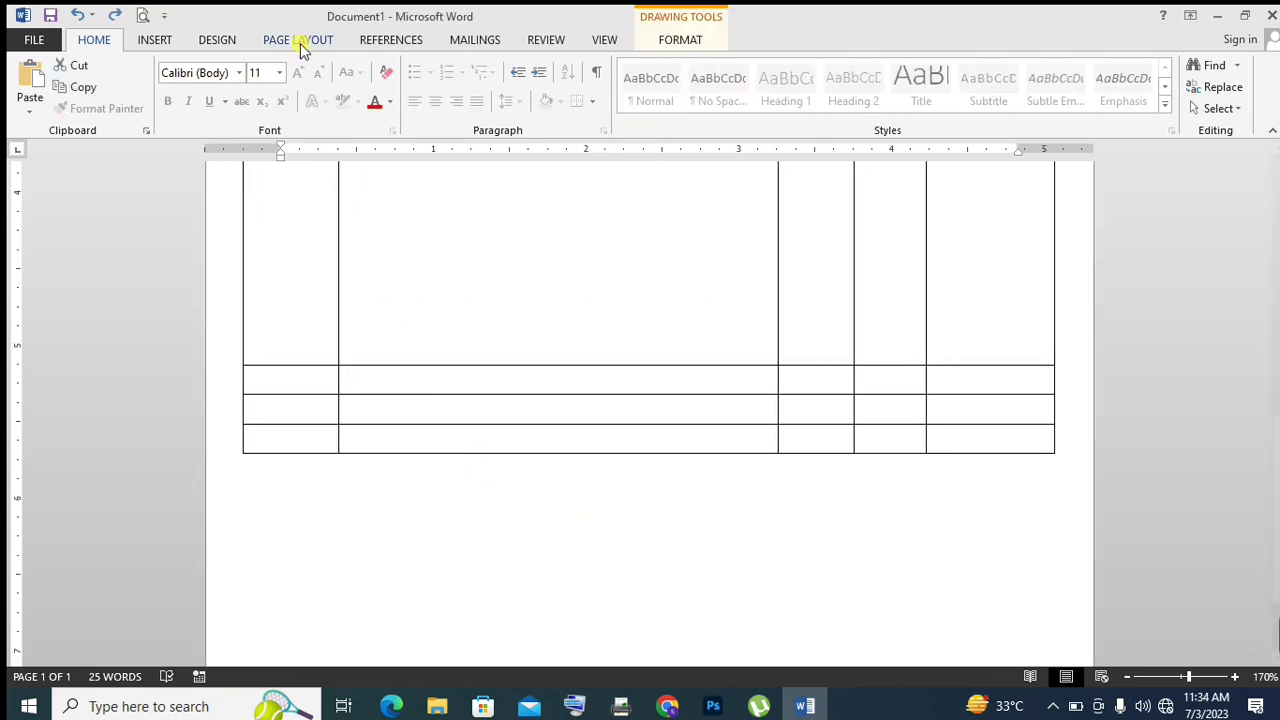
{"action": "left_click", "coordinate": [300, 42]}
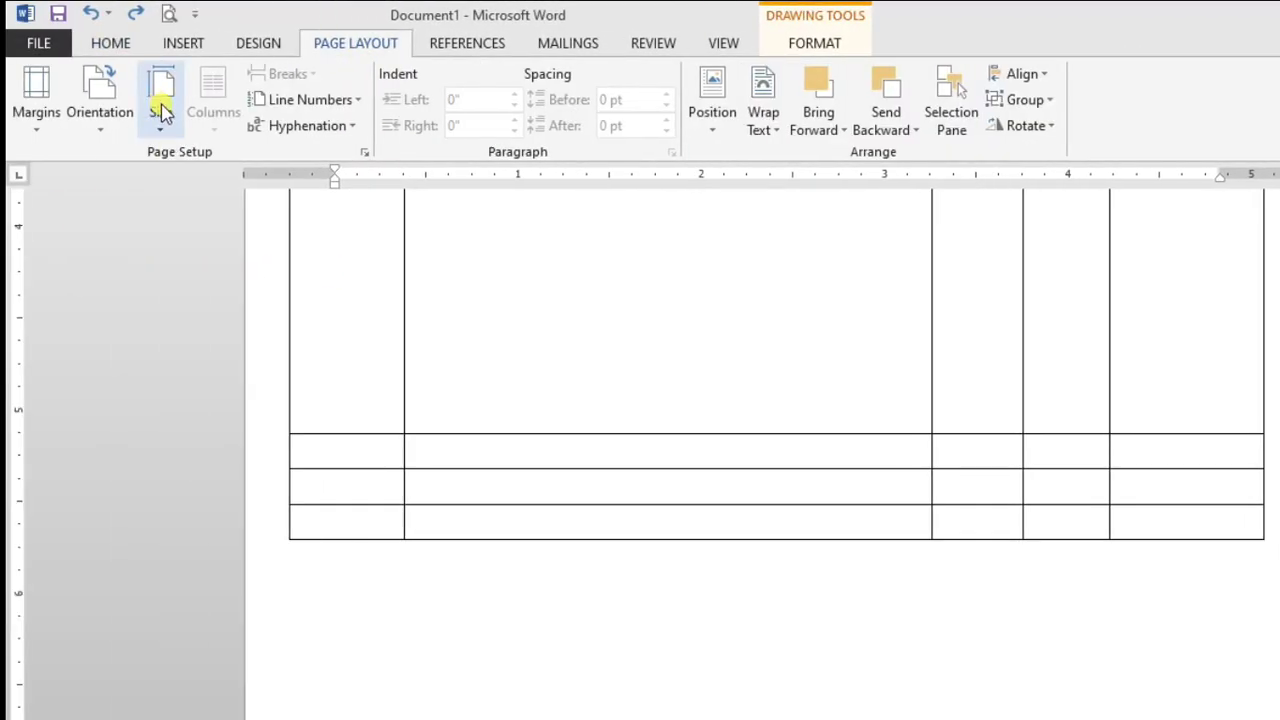
Set the bottom page margin to 0" in Page Setup and ignore the printable-area warning
{"action": "left_click", "coordinate": [161, 108]}
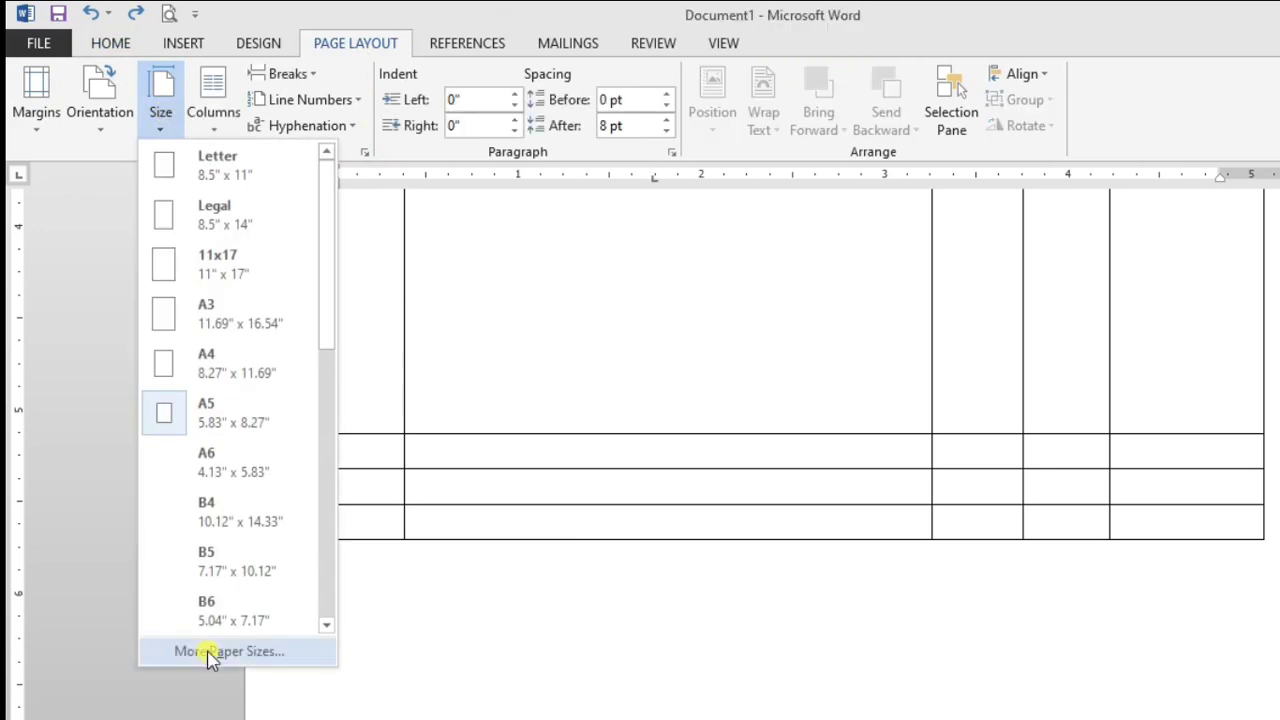
{"action": "left_click", "coordinate": [210, 652]}
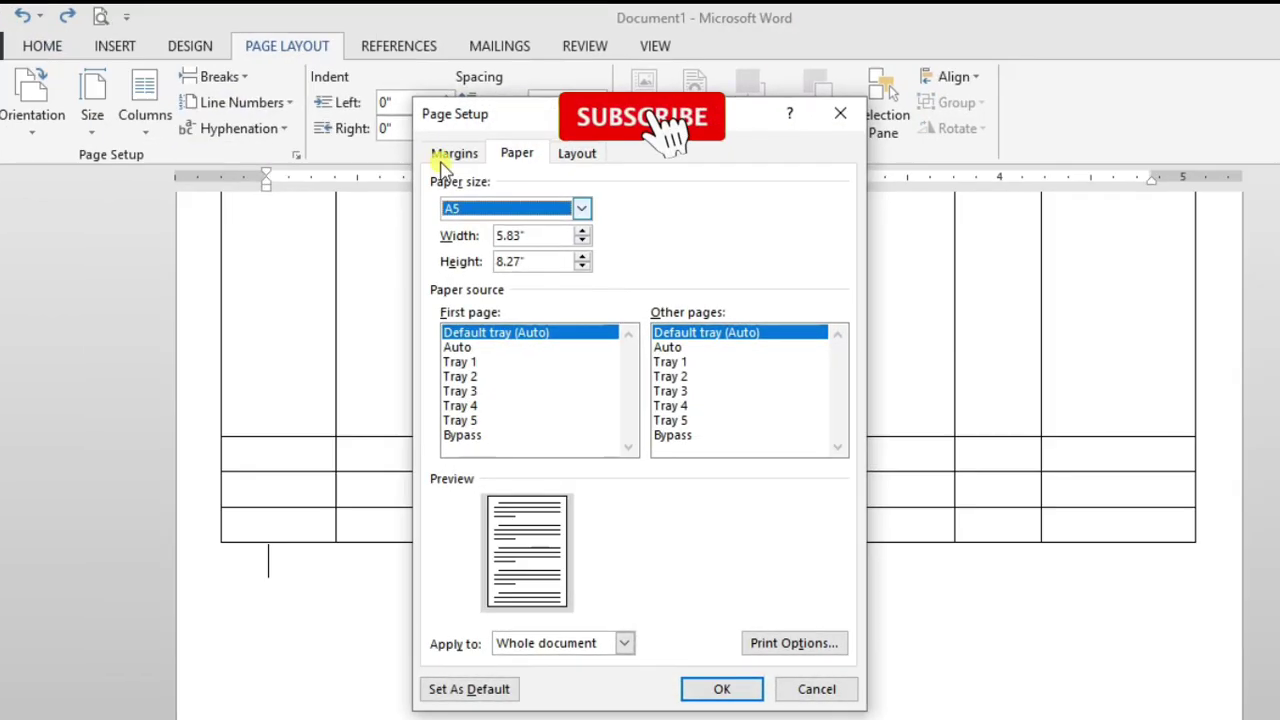
{"action": "left_click", "coordinate": [512, 153]}
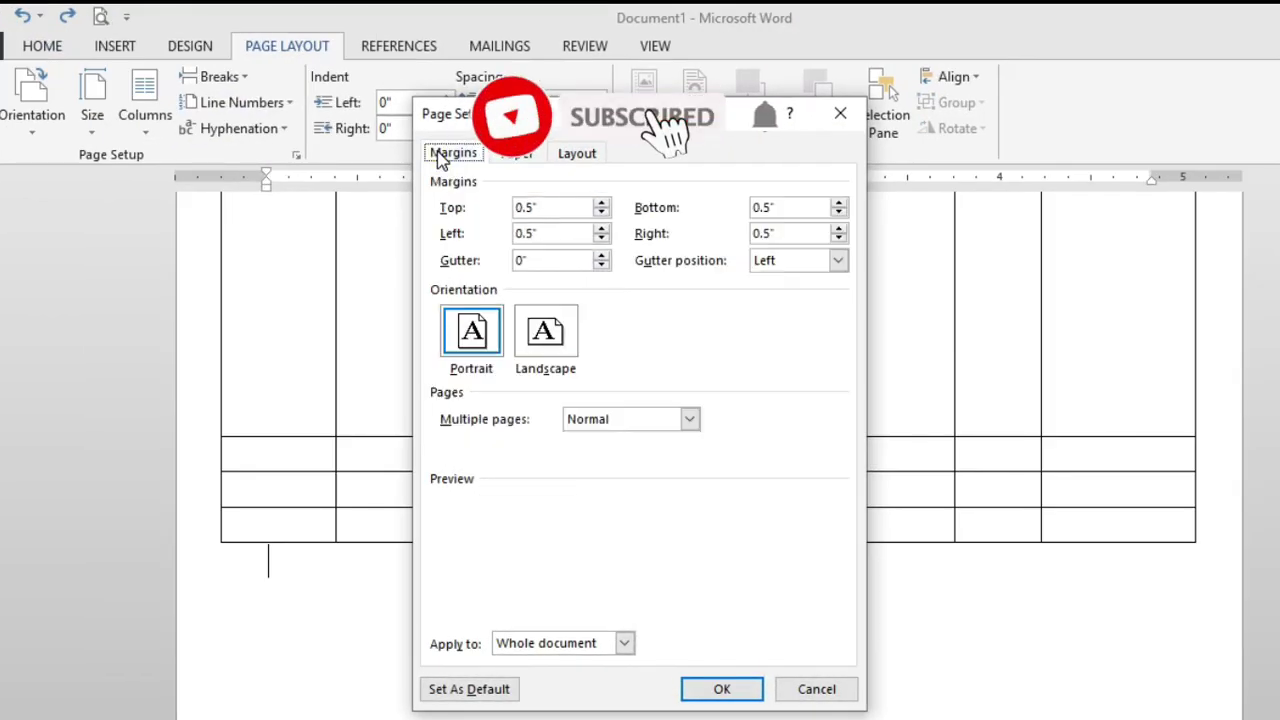
{"action": "left_click", "coordinate": [772, 210]}
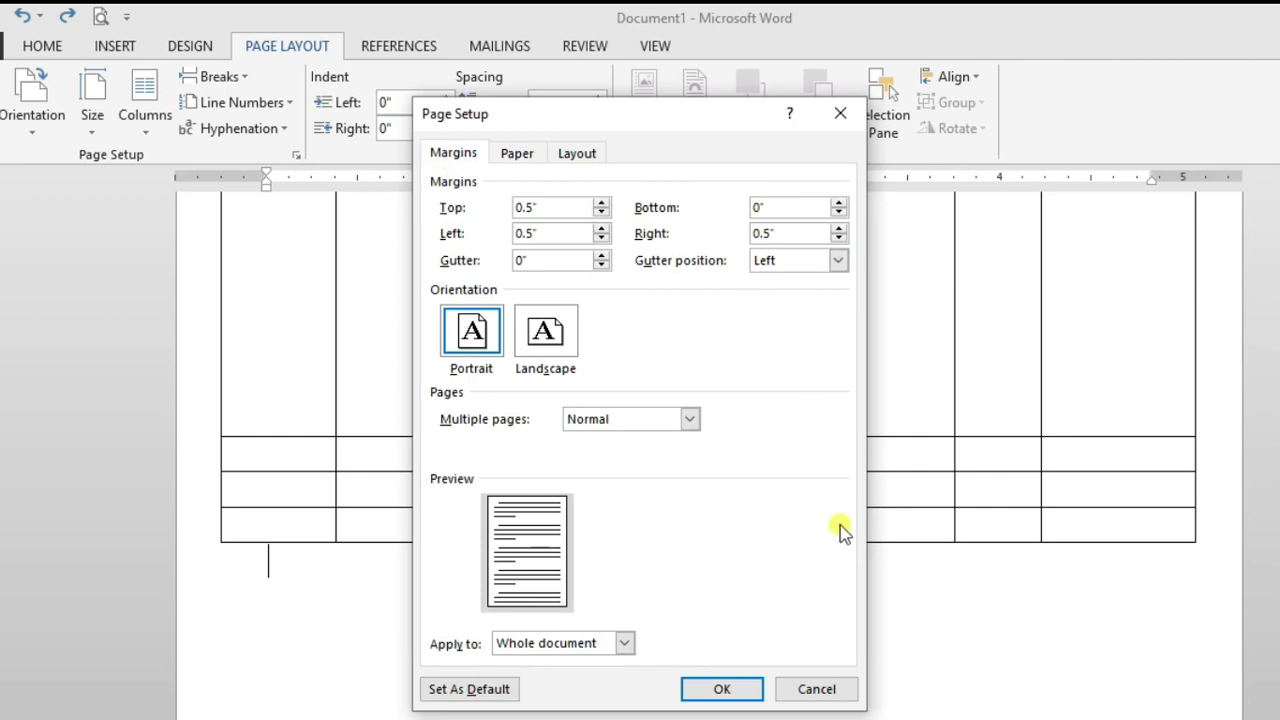
{"action": "left_click", "coordinate": [716, 691]}
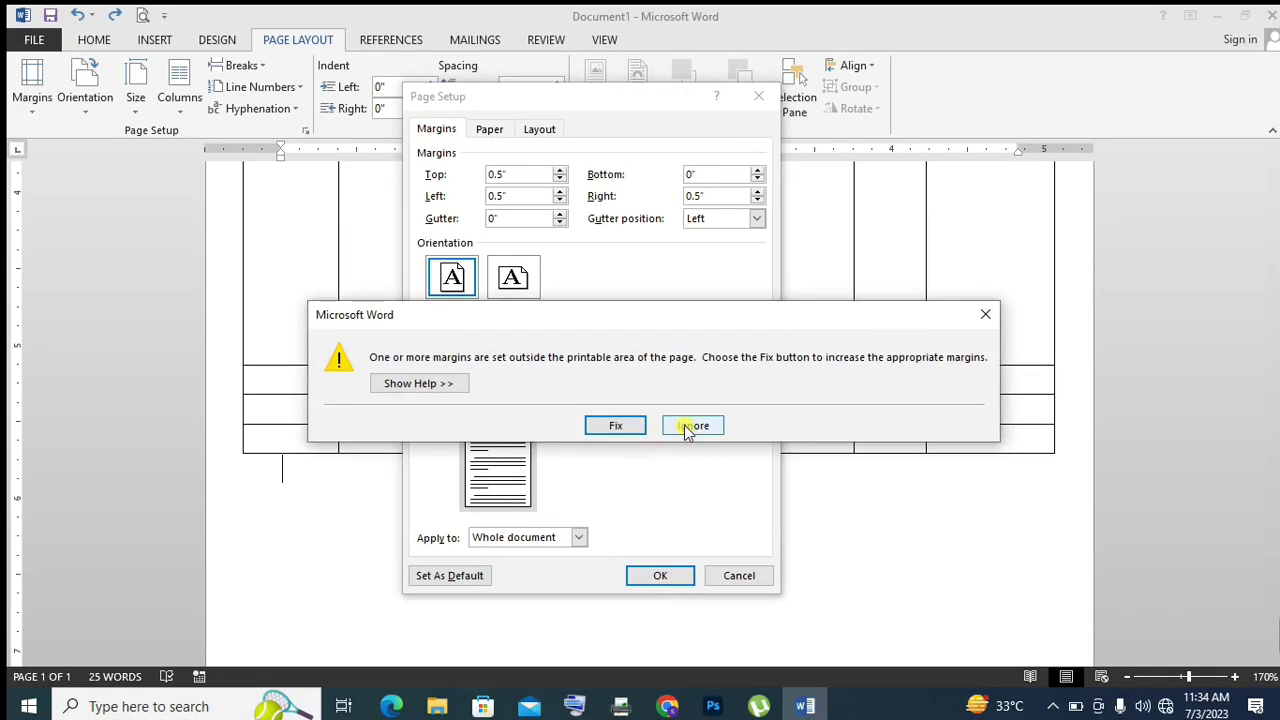
{"action": "left_click", "coordinate": [688, 430]}
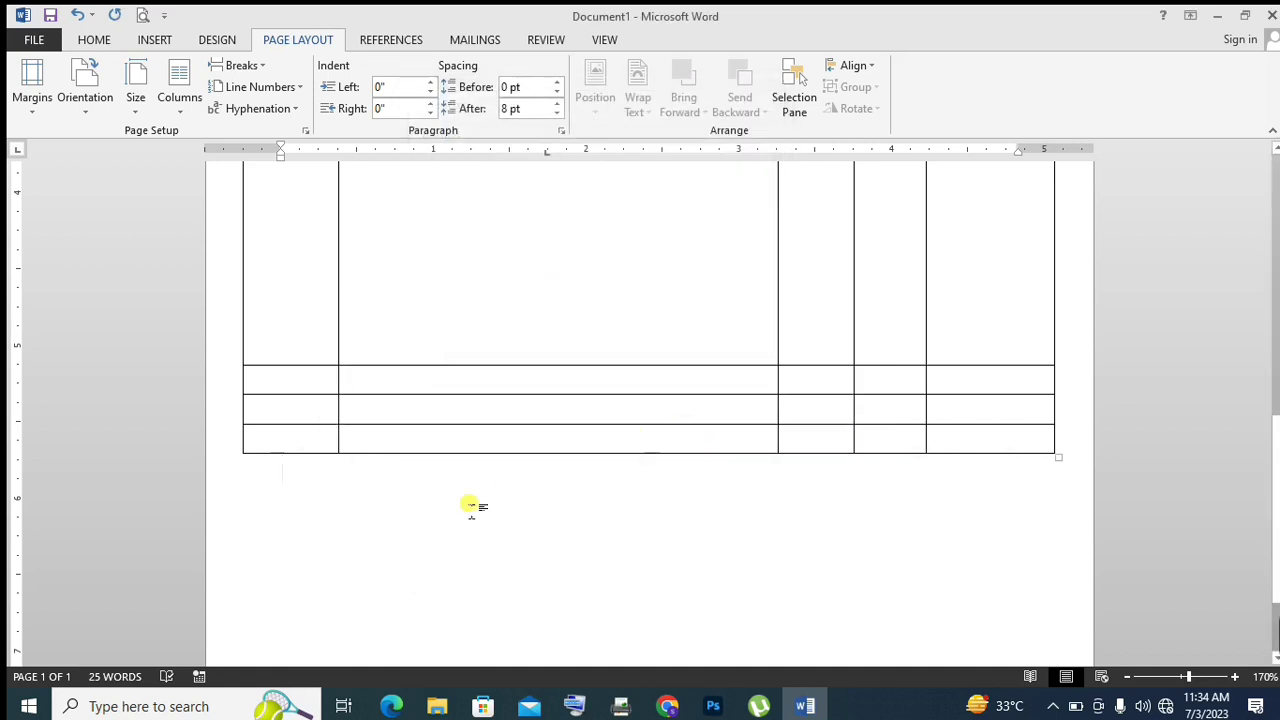
{"action": "scroll", "coordinate": [470, 505], "scroll_direction": "up", "scroll_amount": 3}
{"action": "scroll", "coordinate": [470, 505], "scroll_direction": "down", "scroll_amount": 5}
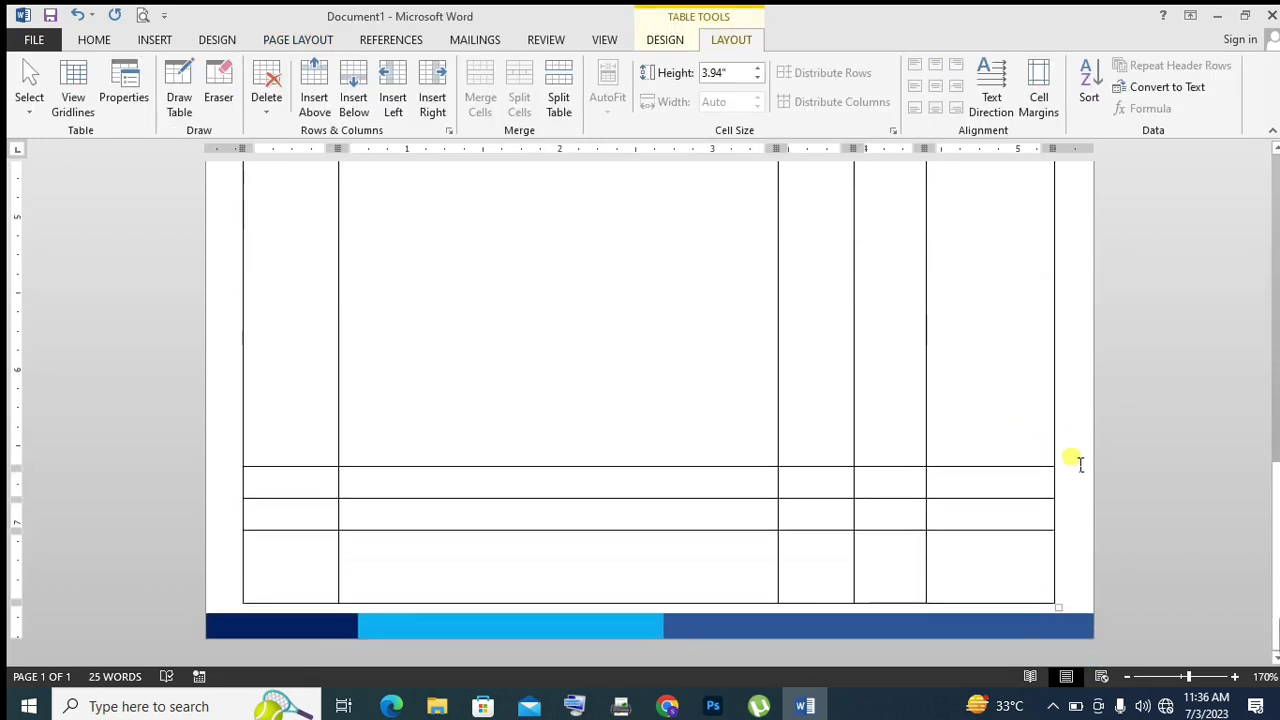
Merge the middle bottom row into one cell reading 'Rupees in Words:'
{"action": "left_click", "coordinate": [490, 592]}
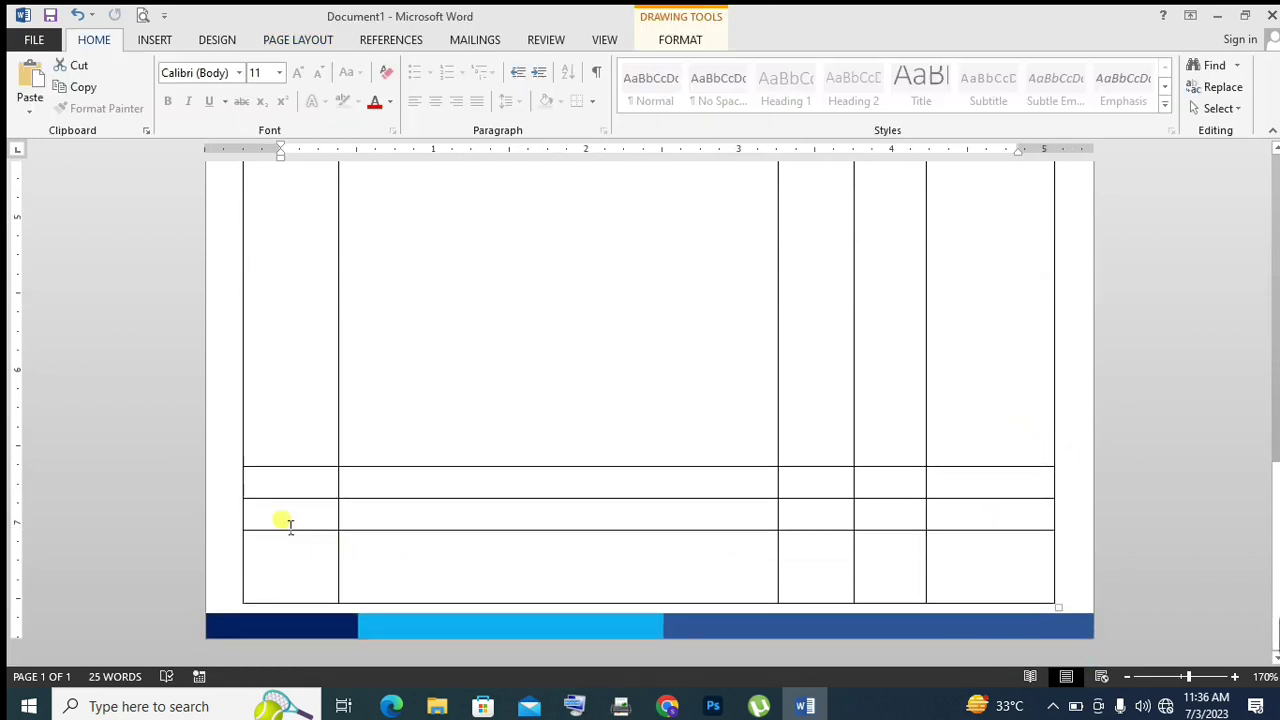
{"action": "left_click_drag", "start_coordinate": [290, 522], "coordinate": [955, 520]}
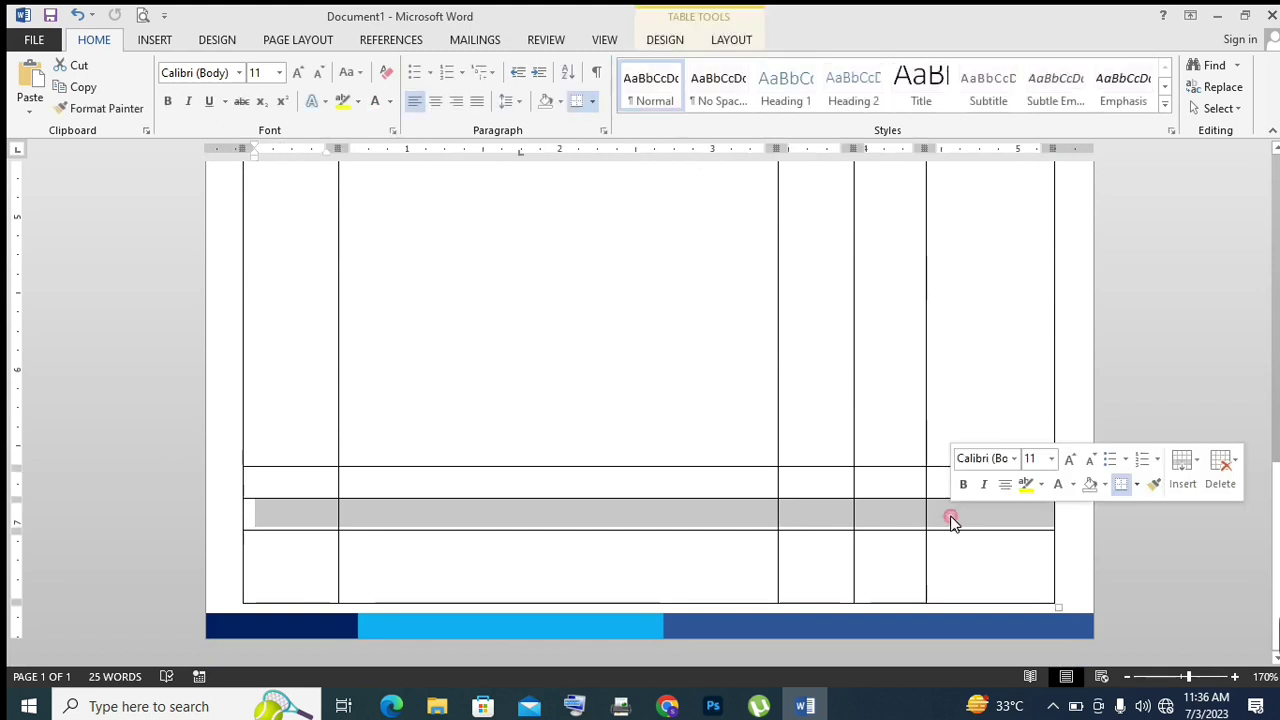
{"action": "left_click", "coordinate": [733, 42]}
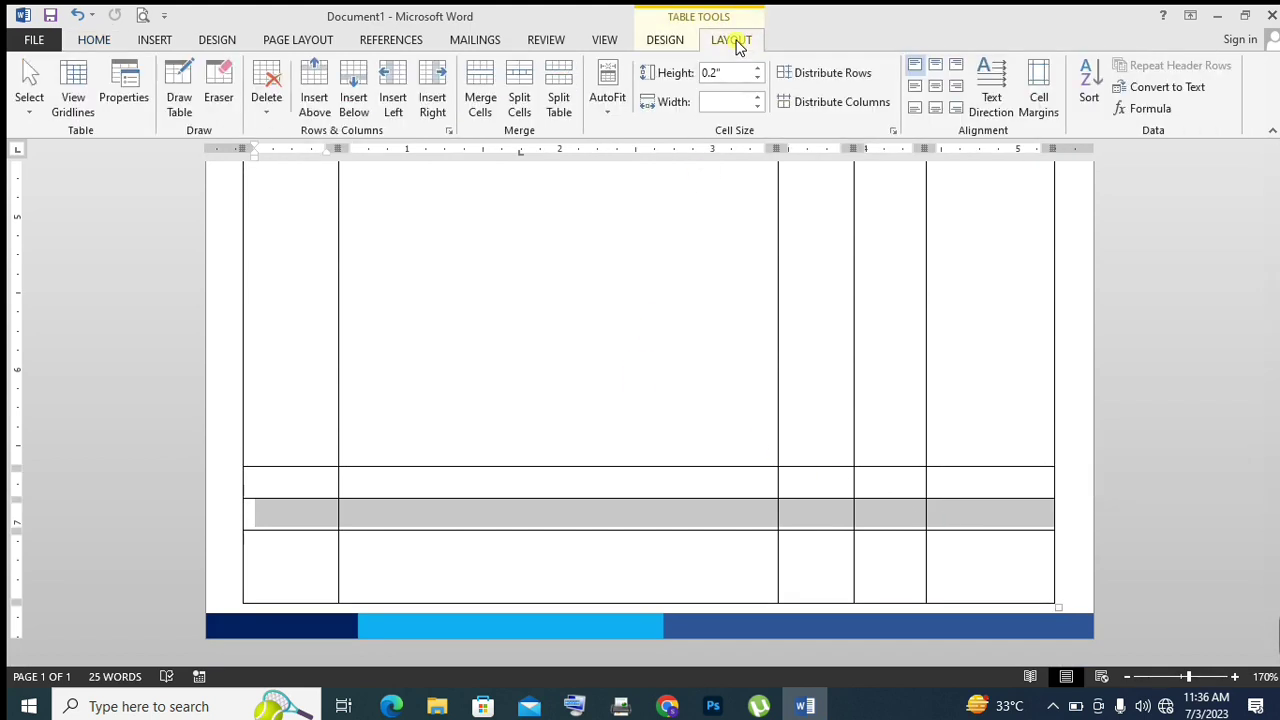
{"action": "left_click", "coordinate": [477, 106]}
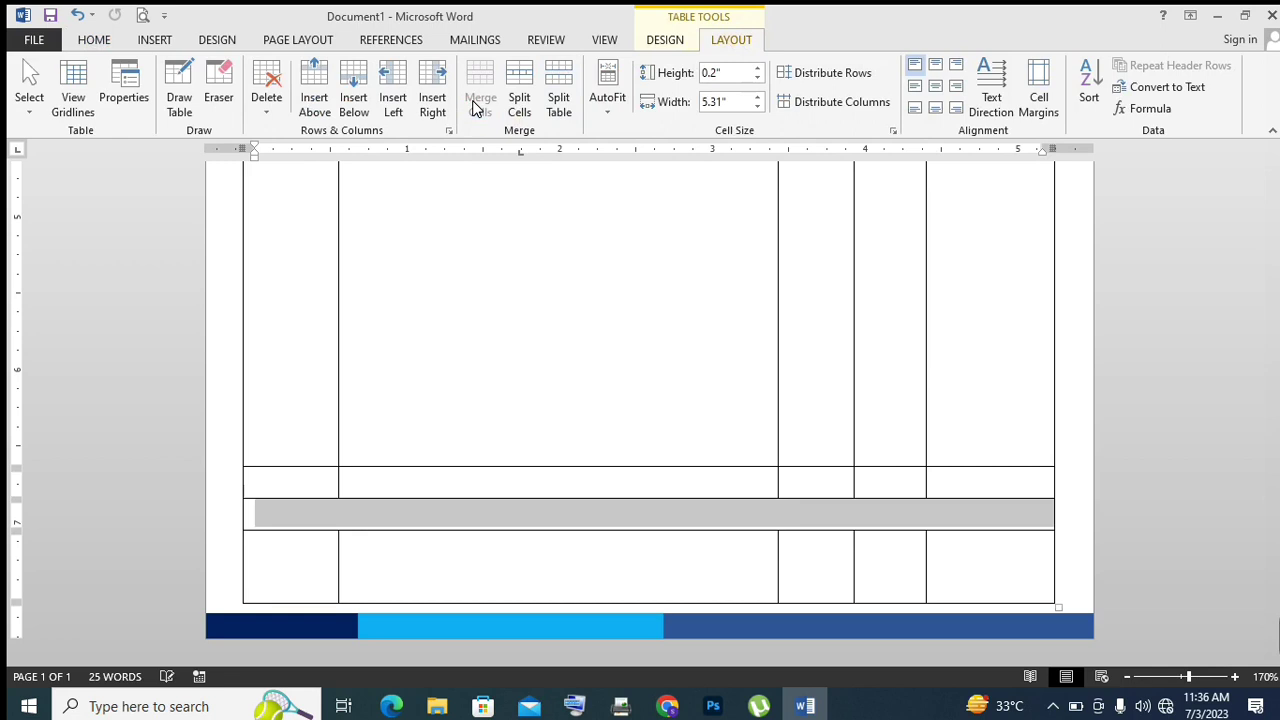
{"action": "left_click", "coordinate": [438, 520]}
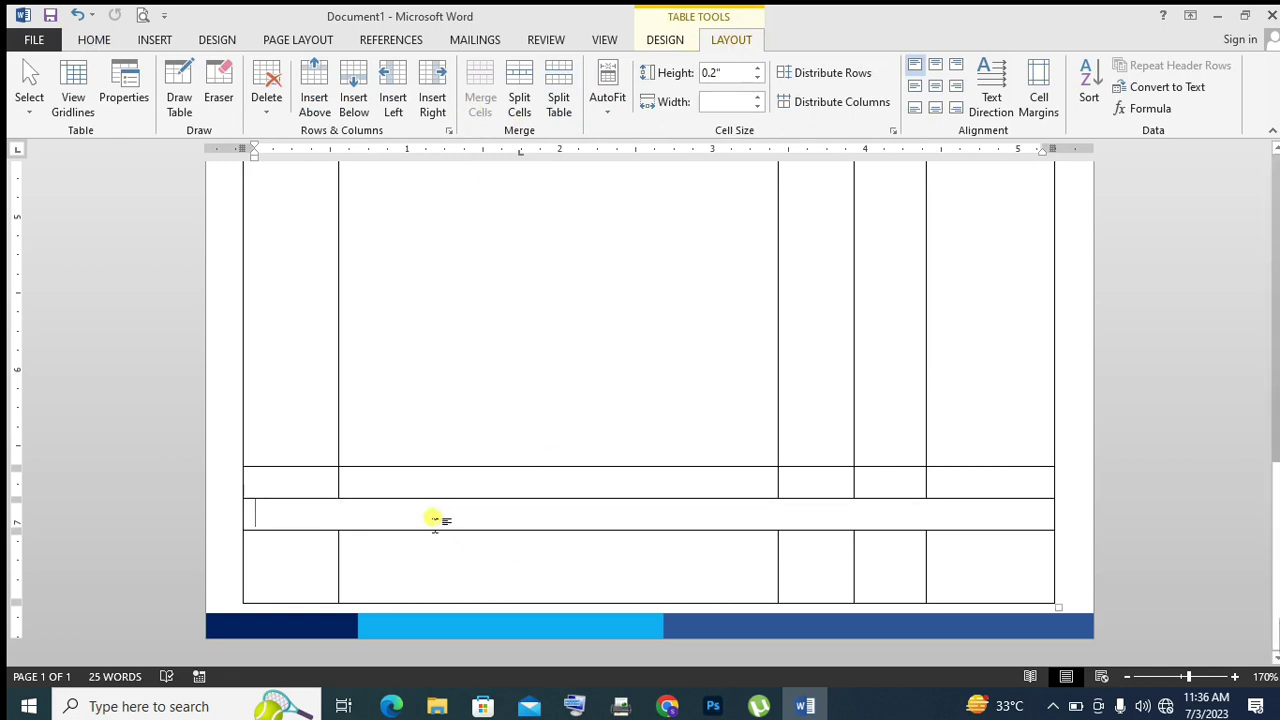
{"action": "type", "text": "Rupees in Words:"}
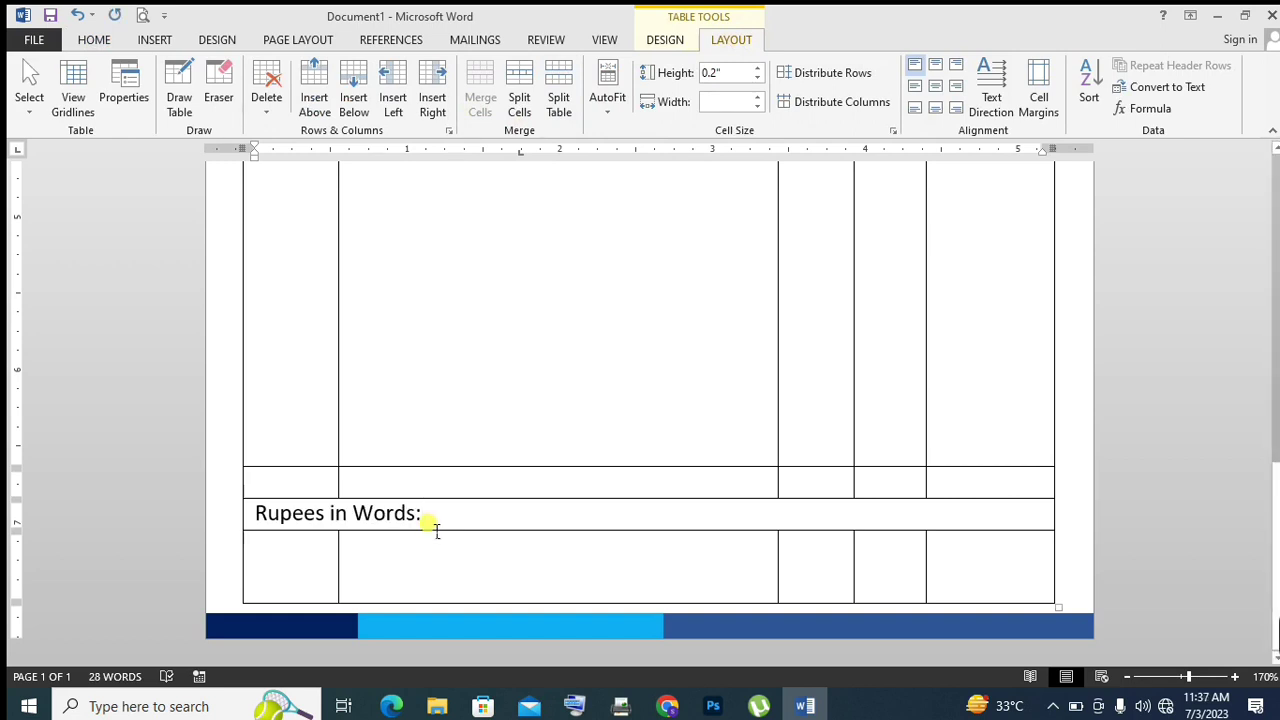
Enter 'Total' in the Rate cell above the Rupees in Words row
{"action": "left_click", "coordinate": [889, 484]}
{"action": "type", "text": "Total"}
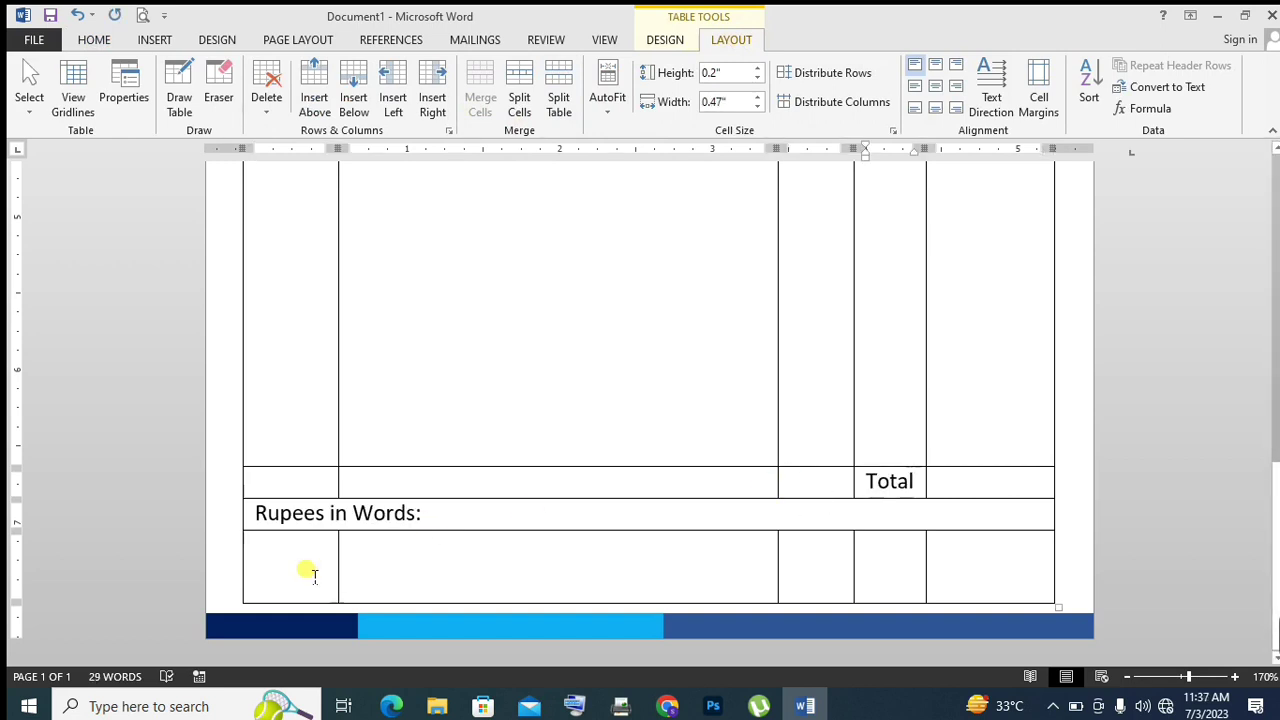
{"action": "left_click_drag", "start_coordinate": [494, 573], "coordinate": [957, 586]}
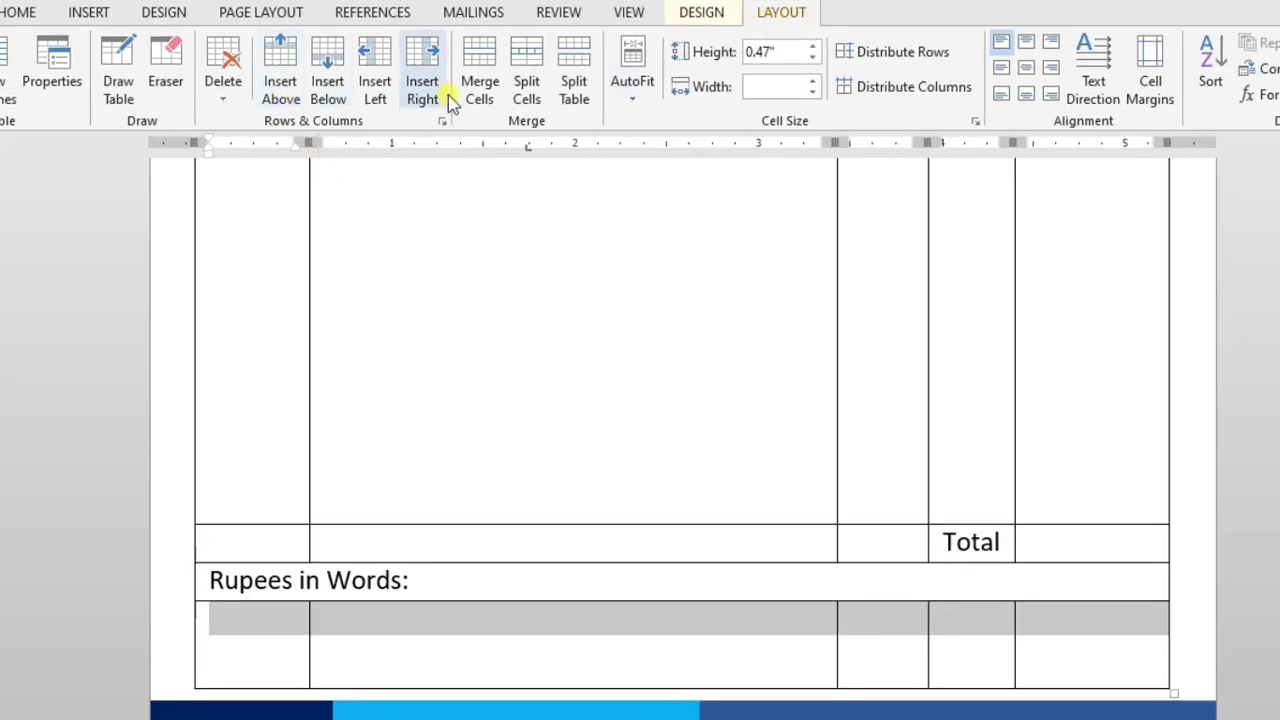
Merge the bottom row into one cell and type 'Terms & Conditions'
{"action": "left_click", "coordinate": [480, 78]}
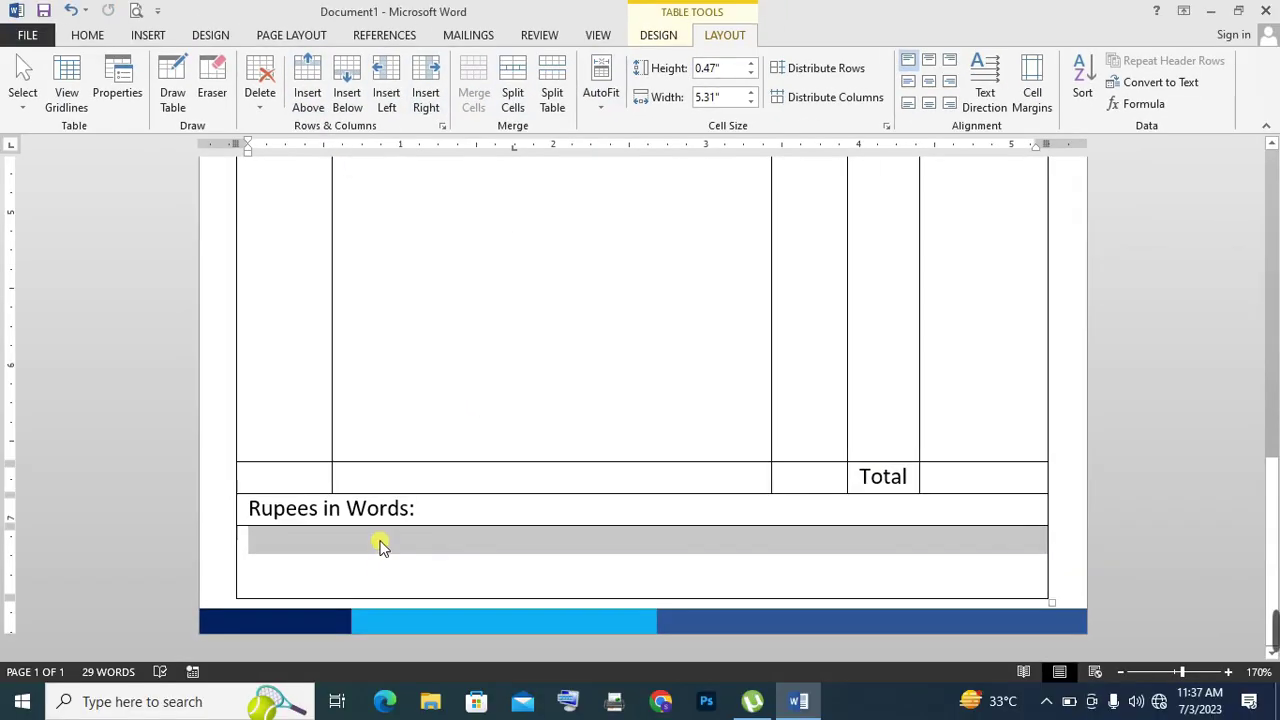
{"action": "left_click", "coordinate": [282, 542]}
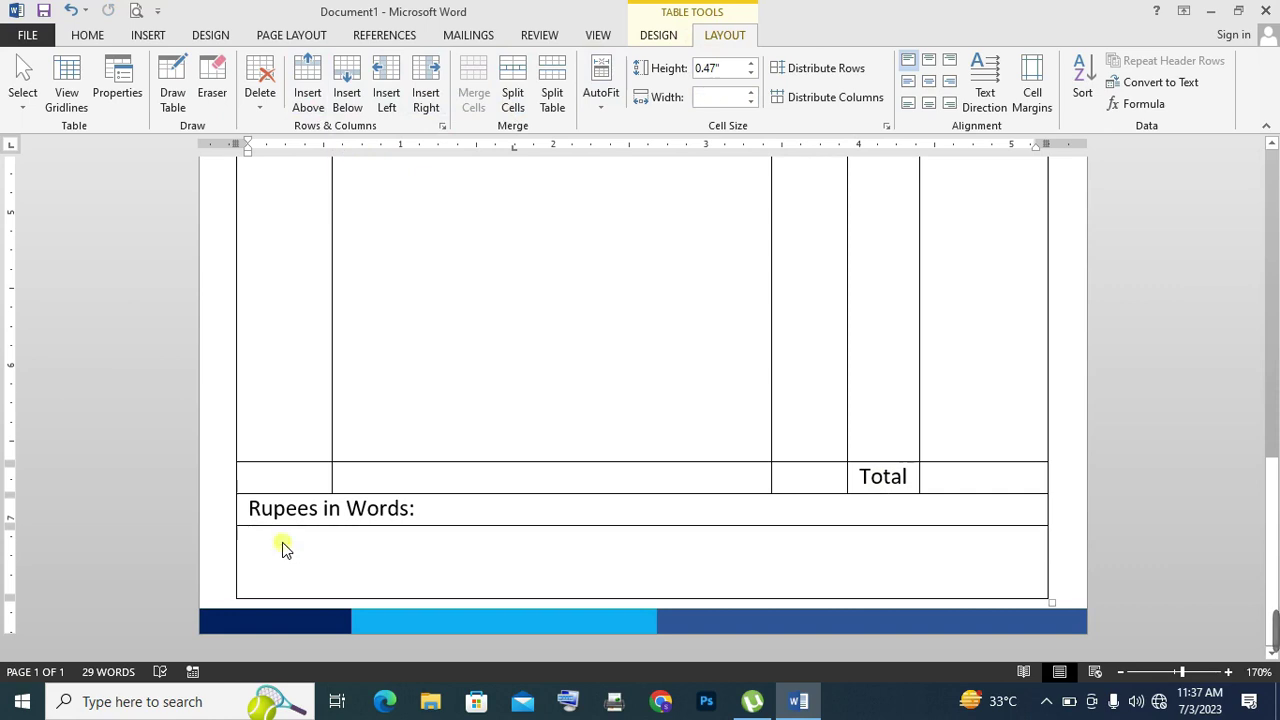
{"action": "type", "text": "Terms & Conditions"}
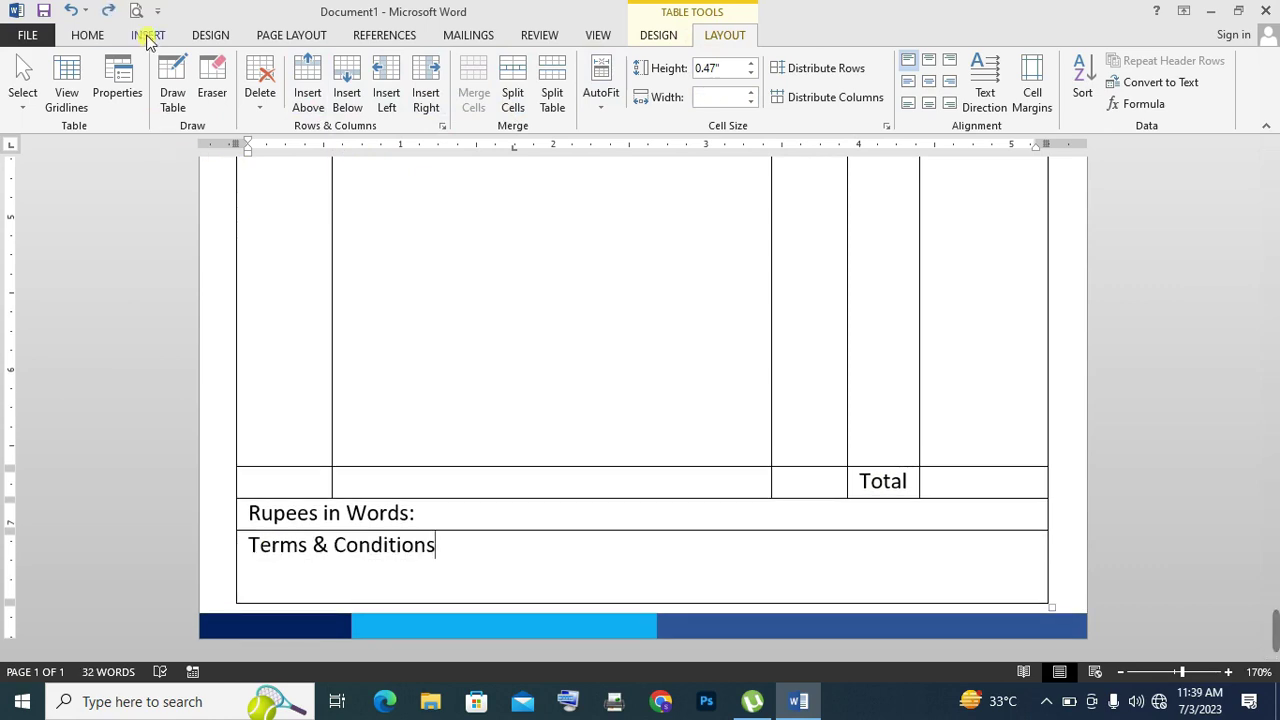
Switch on the Draw Table pen from the Insert Table menu
{"action": "left_click", "coordinate": [147, 35]}
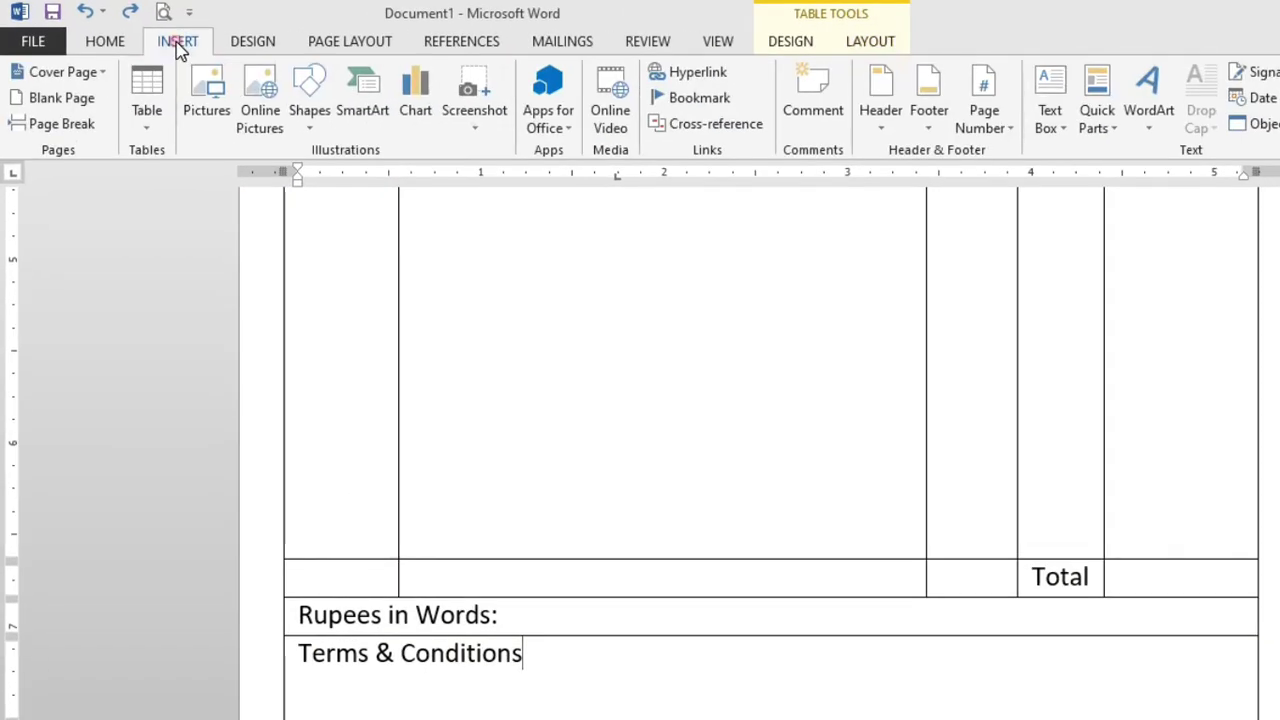
{"action": "left_click", "coordinate": [147, 118]}
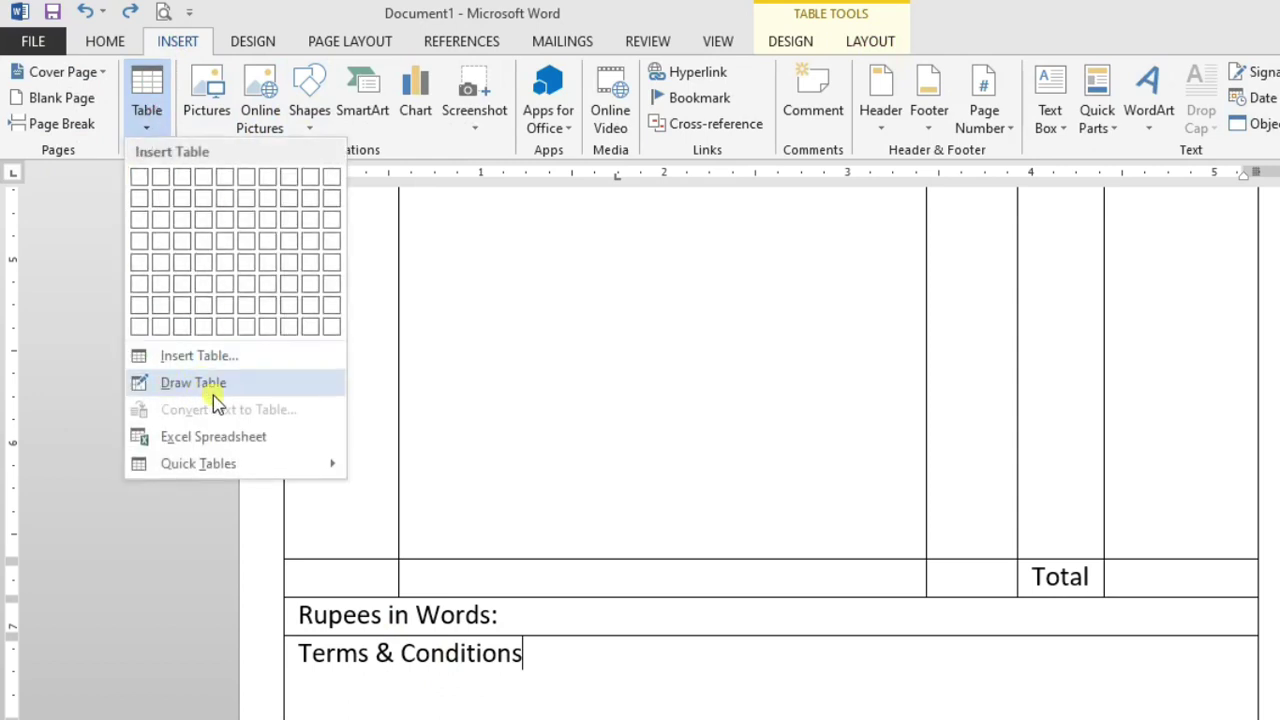
{"action": "left_click", "coordinate": [190, 383]}
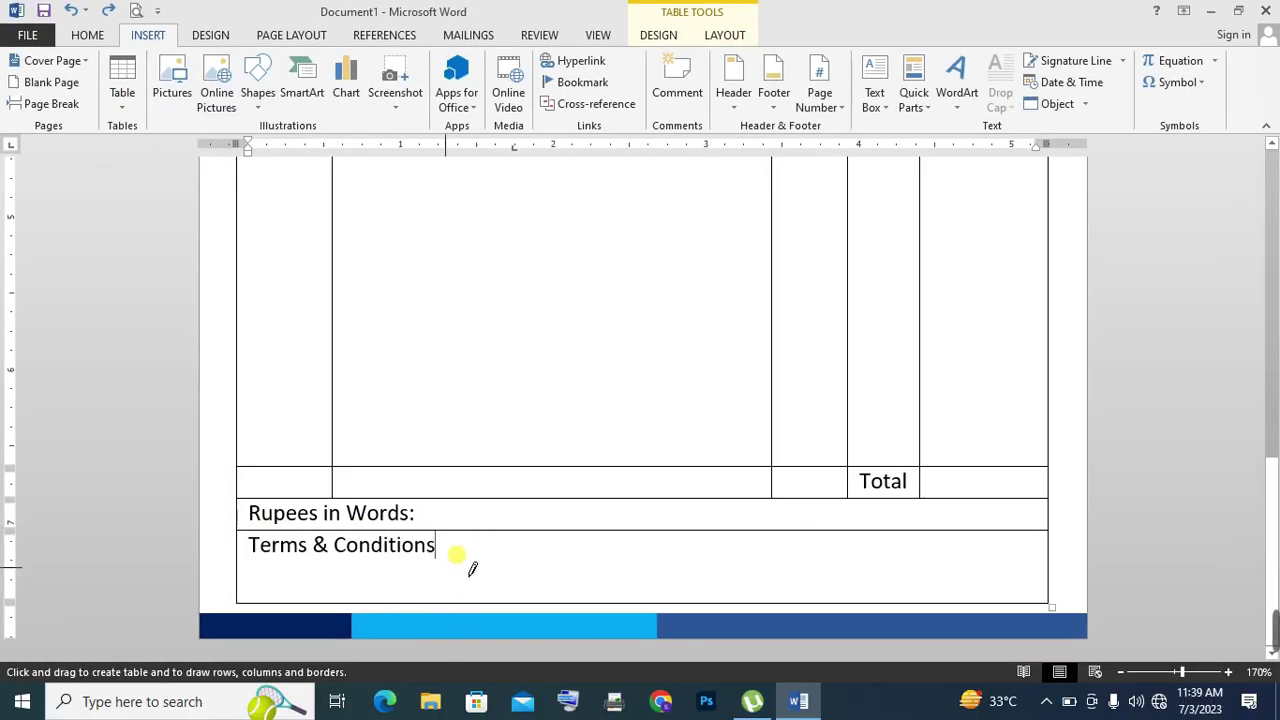
Draw a horizontal divider under Terms & Conditions to create a new bottom row for the signature
{"action": "left_click_drag", "start_coordinate": [251, 578], "coordinate": [846, 570]}
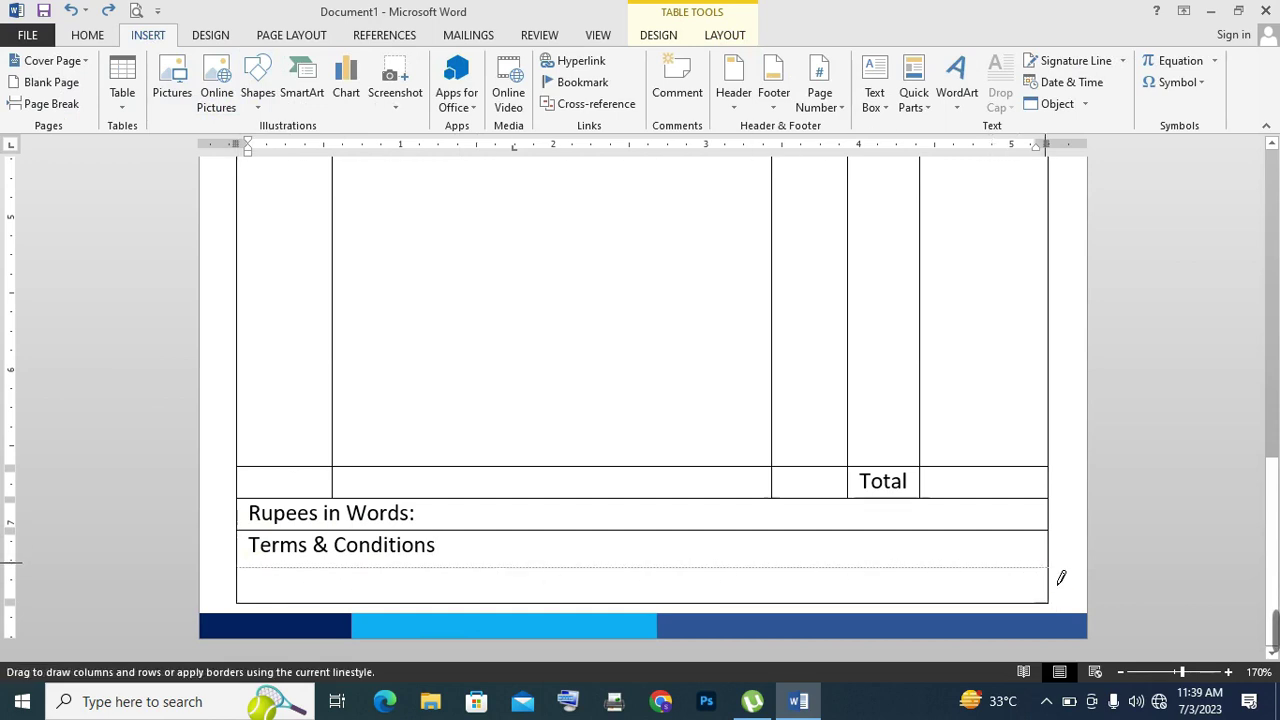
{"action": "left_click_drag", "start_coordinate": [1061, 578], "coordinate": [1056, 574]}
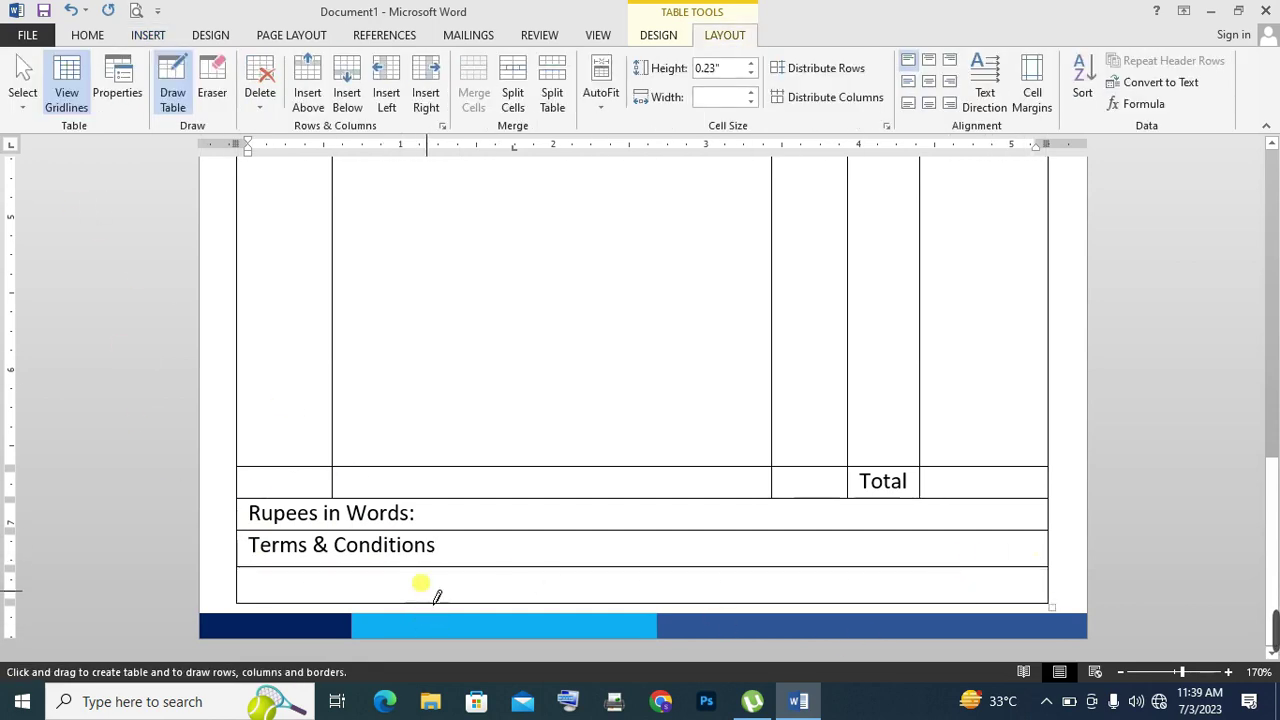
{"action": "key", "text": "Escape"}
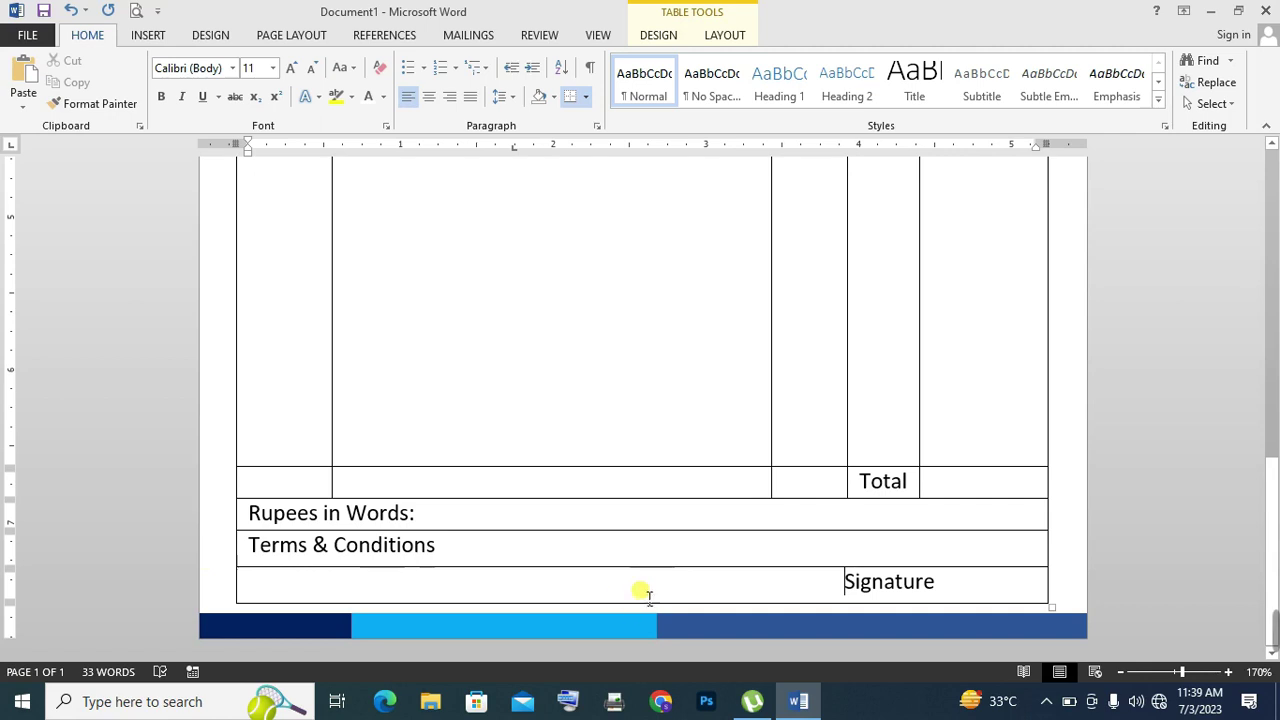
Make the Total, Rupees in Words and lower table rows bold
{"action": "left_click_drag", "start_coordinate": [953, 584], "coordinate": [242, 482]}
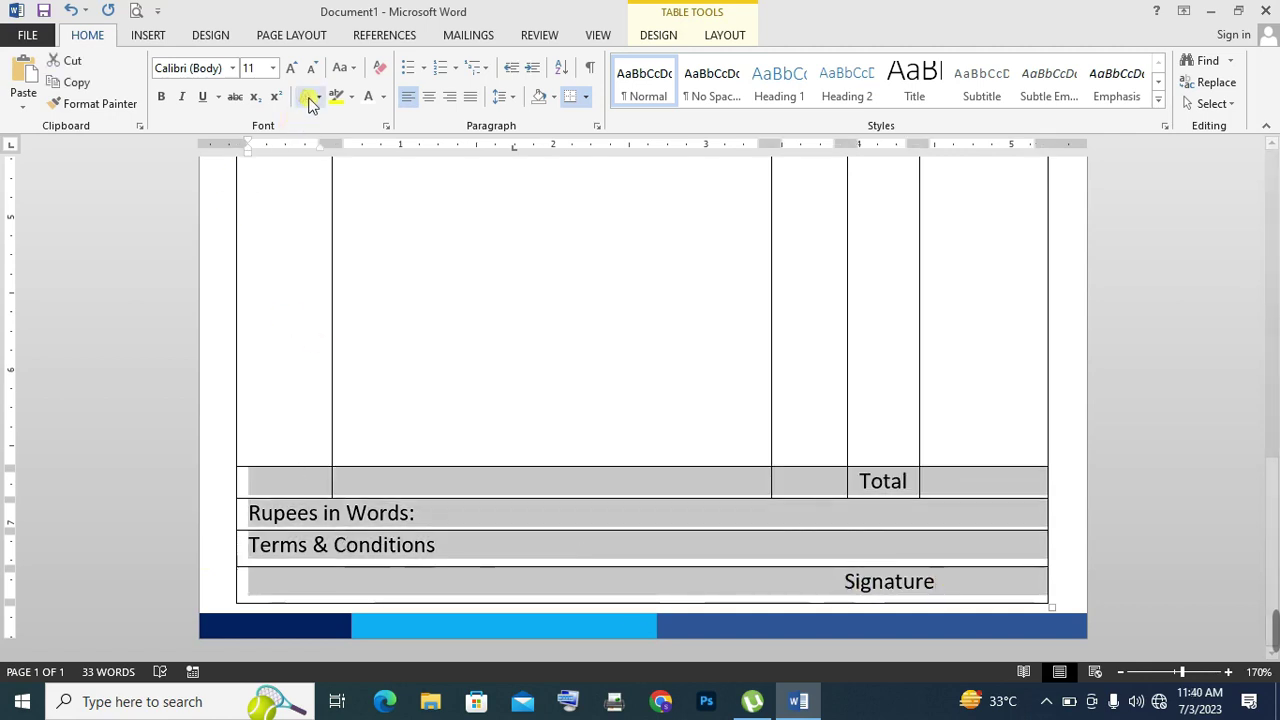
{"action": "left_click", "coordinate": [163, 96]}
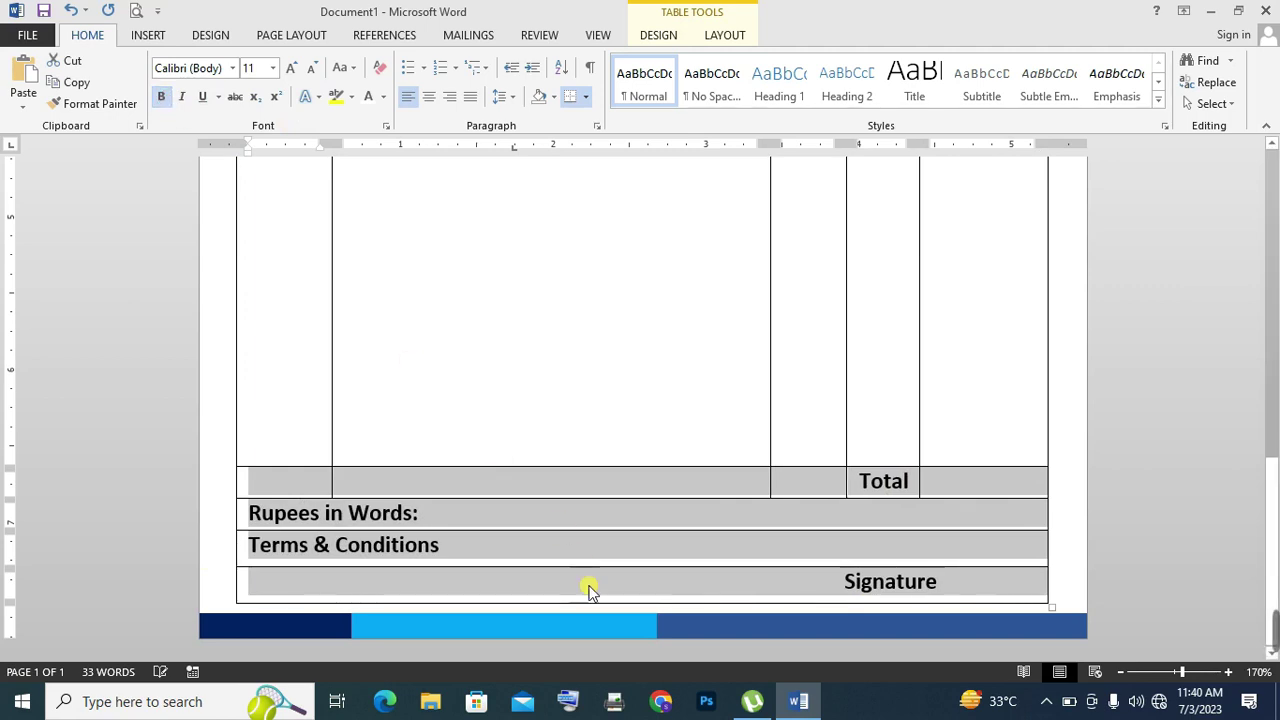
{"action": "left_click", "coordinate": [534, 541]}
Turn off the inside horizontal border between the Terms & Conditions and Signature rows
{"action": "left_click_drag", "start_coordinate": [704, 590], "coordinate": [646, 543]}
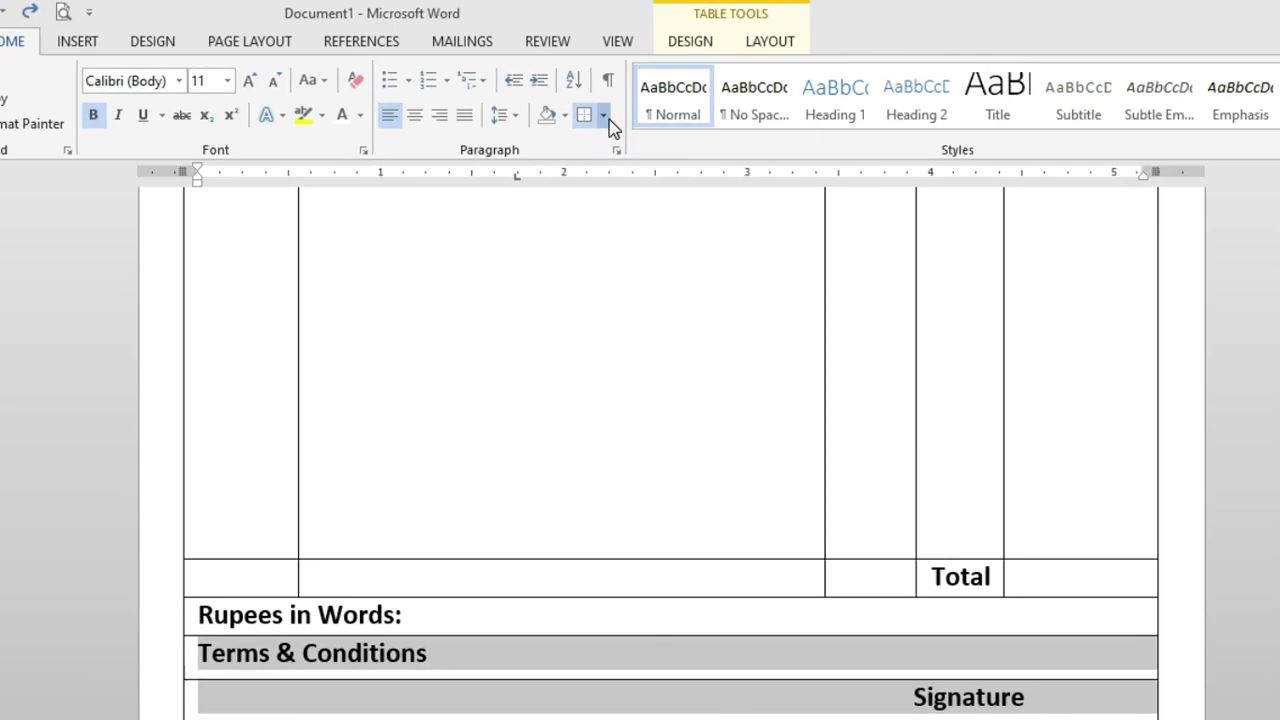
{"action": "left_click", "coordinate": [585, 96]}
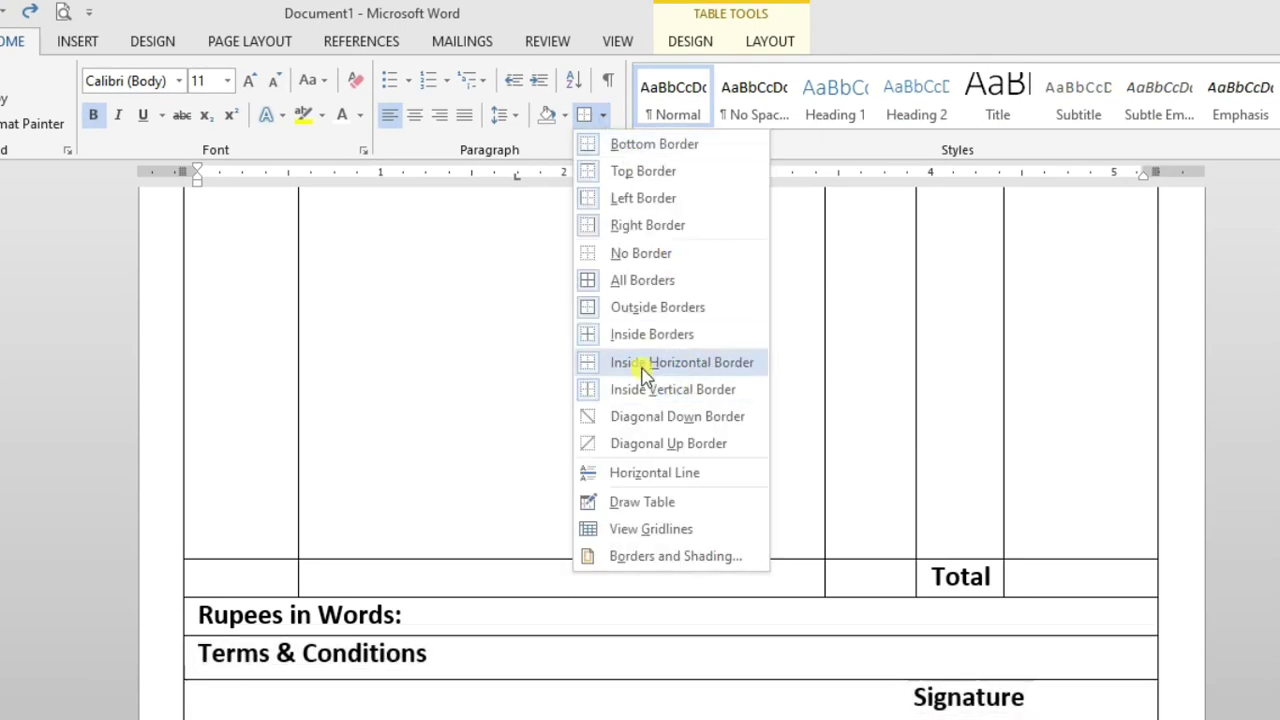
{"action": "left_click", "coordinate": [680, 366]}
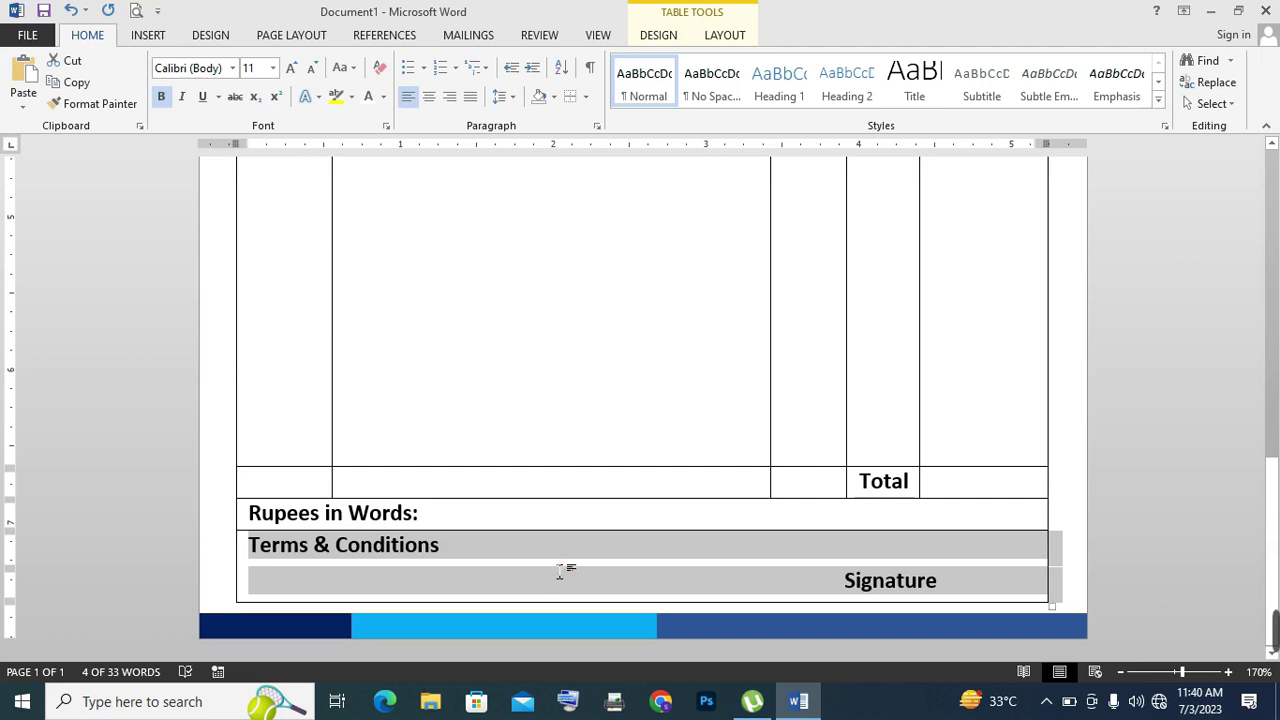
{"action": "left_click", "coordinate": [848, 572]}
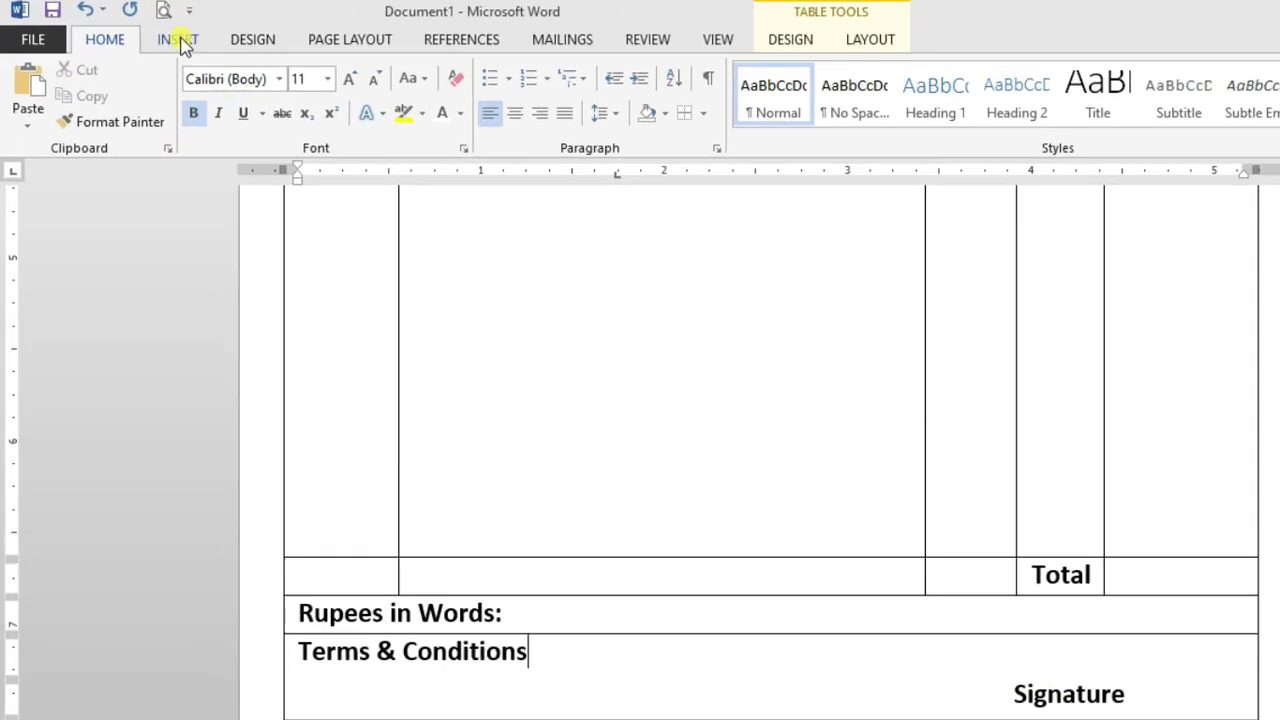
Insert a straight line shape above the word Signature and nudge it into position
{"action": "left_click", "coordinate": [180, 40]}
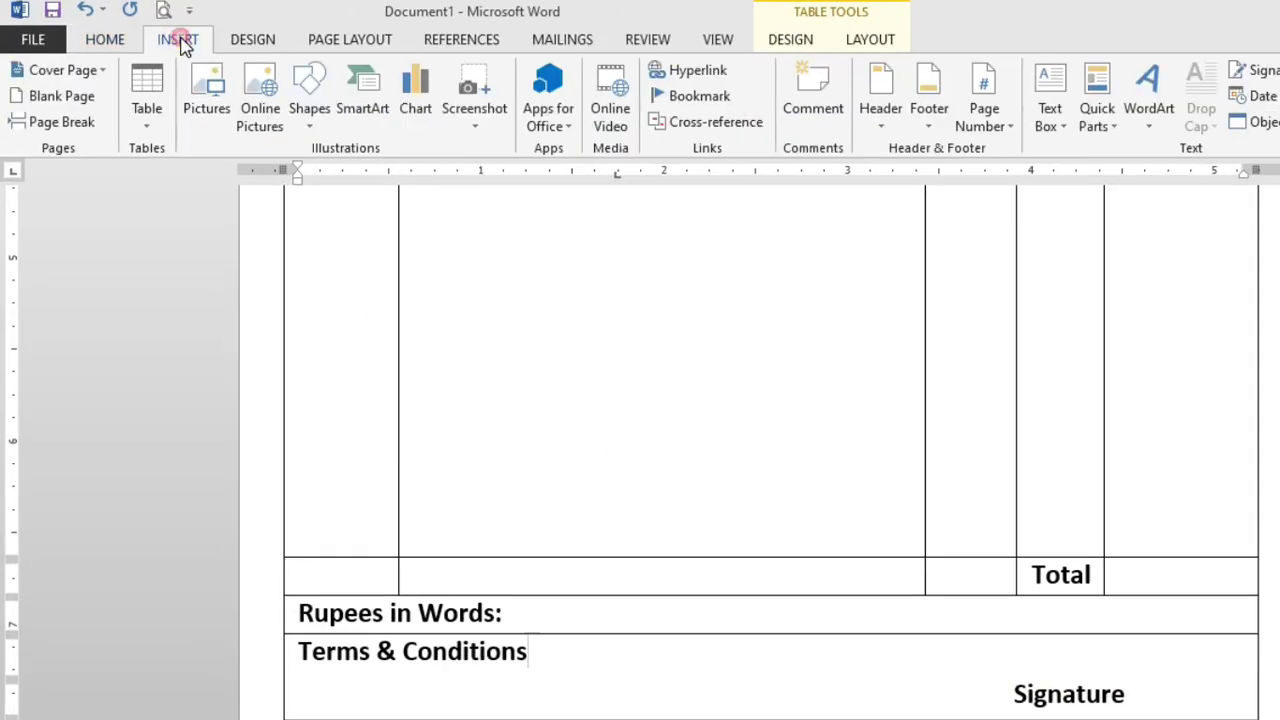
{"action": "left_click", "coordinate": [312, 120]}
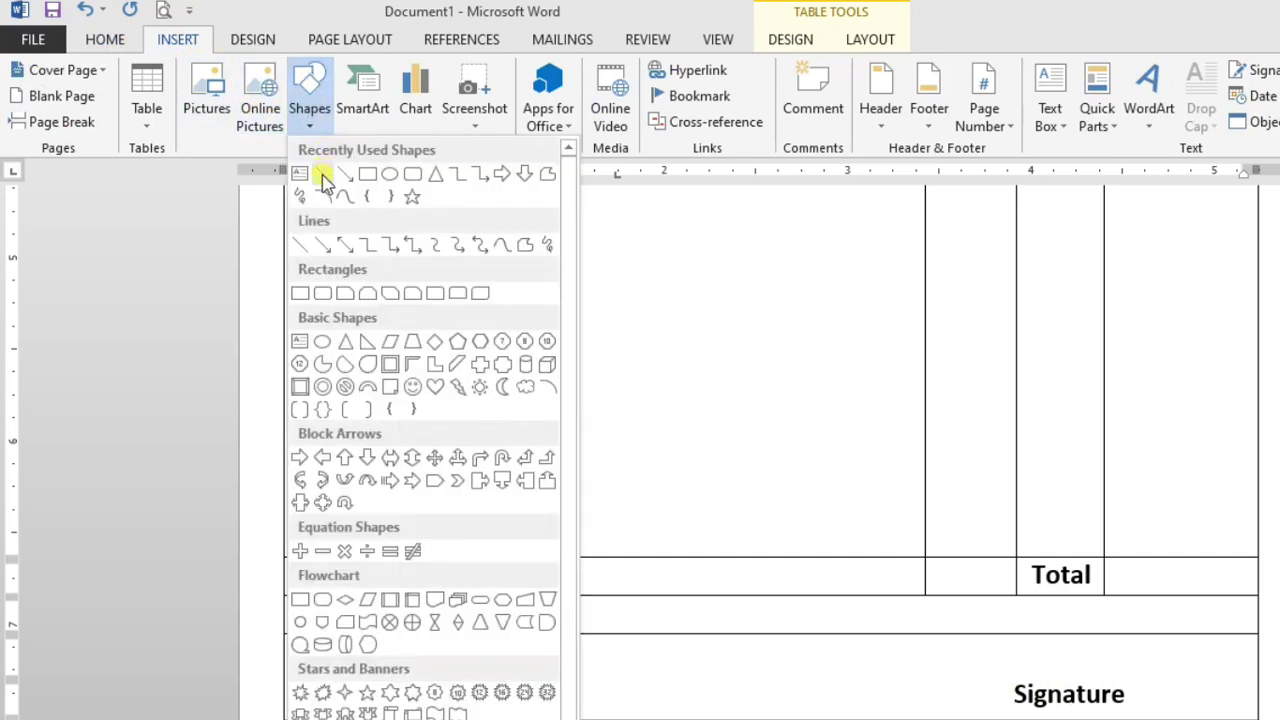
{"action": "left_click", "coordinate": [322, 175]}
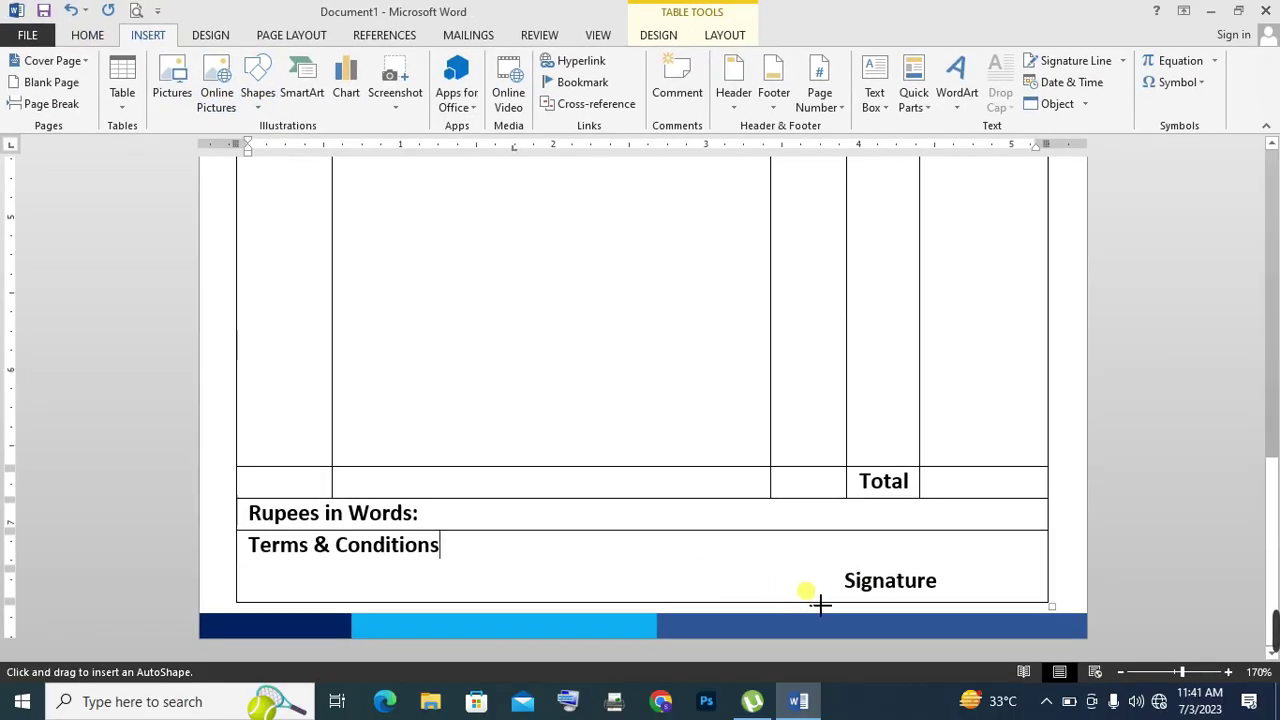
{"action": "left_click_drag", "start_coordinate": [776, 563], "coordinate": [850, 562]}
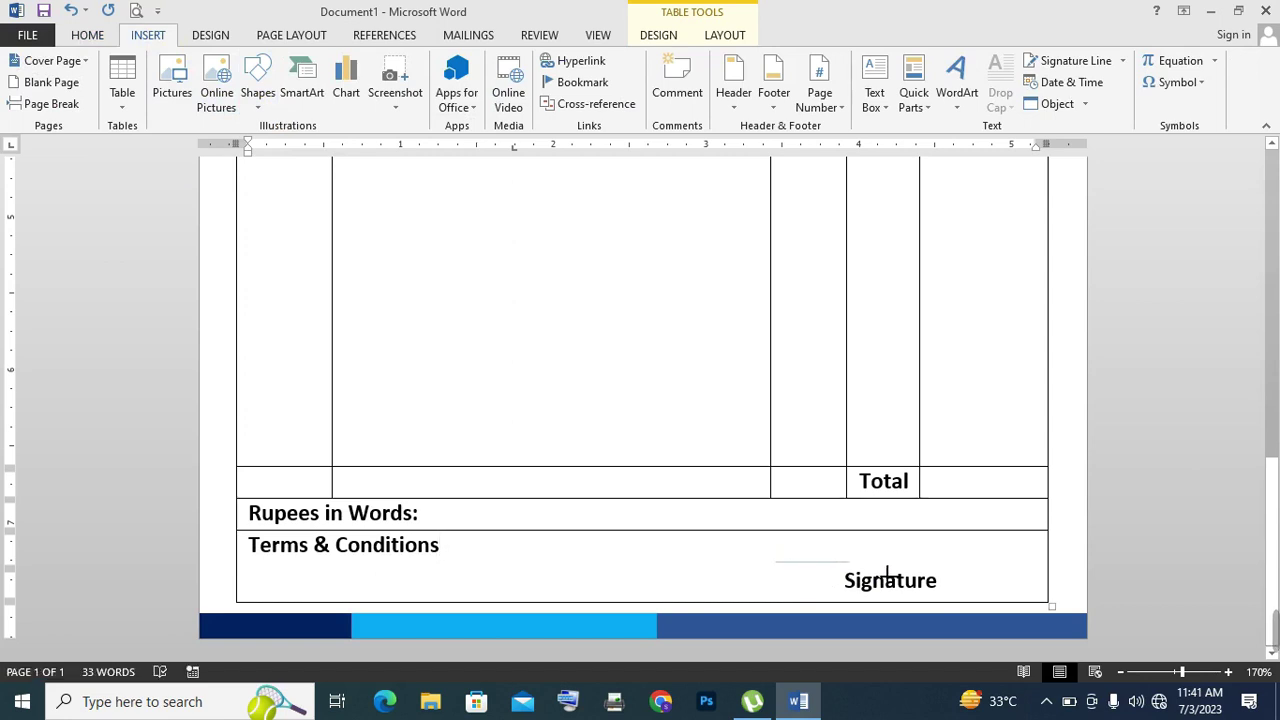
{"action": "left_click_drag", "start_coordinate": [990, 578], "coordinate": [988, 579]}
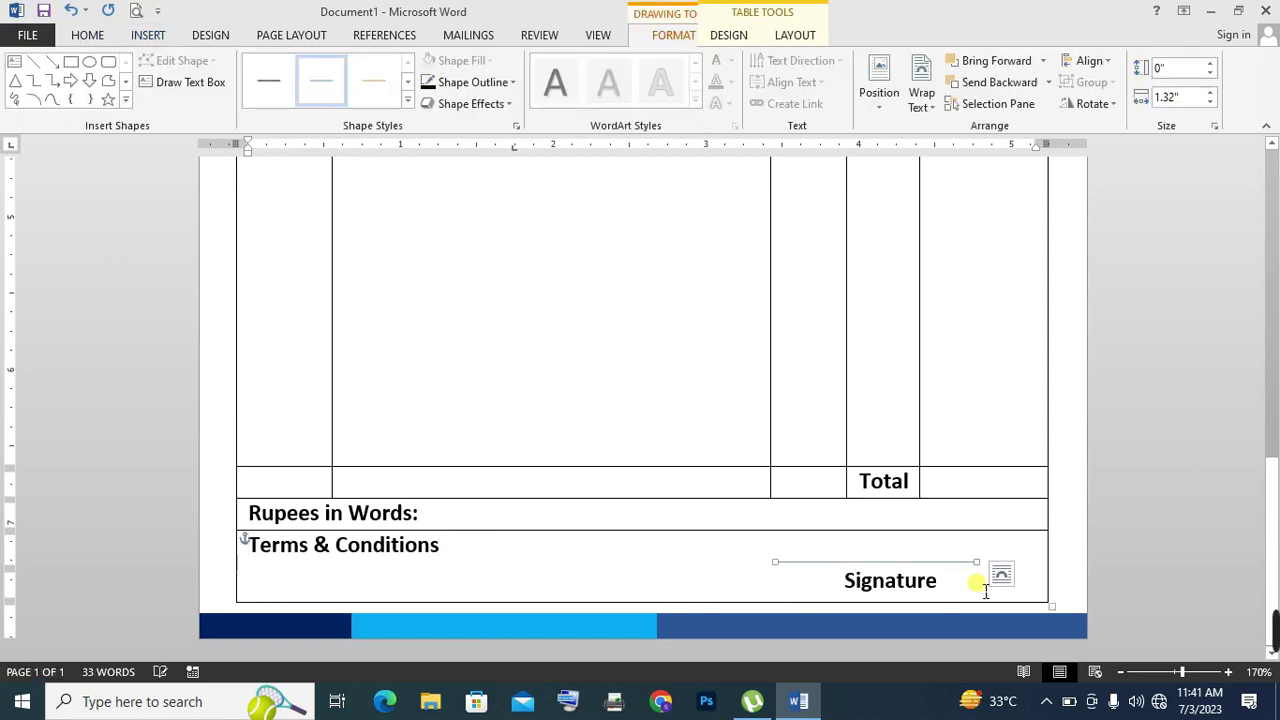
{"action": "key", "text": "Down"}
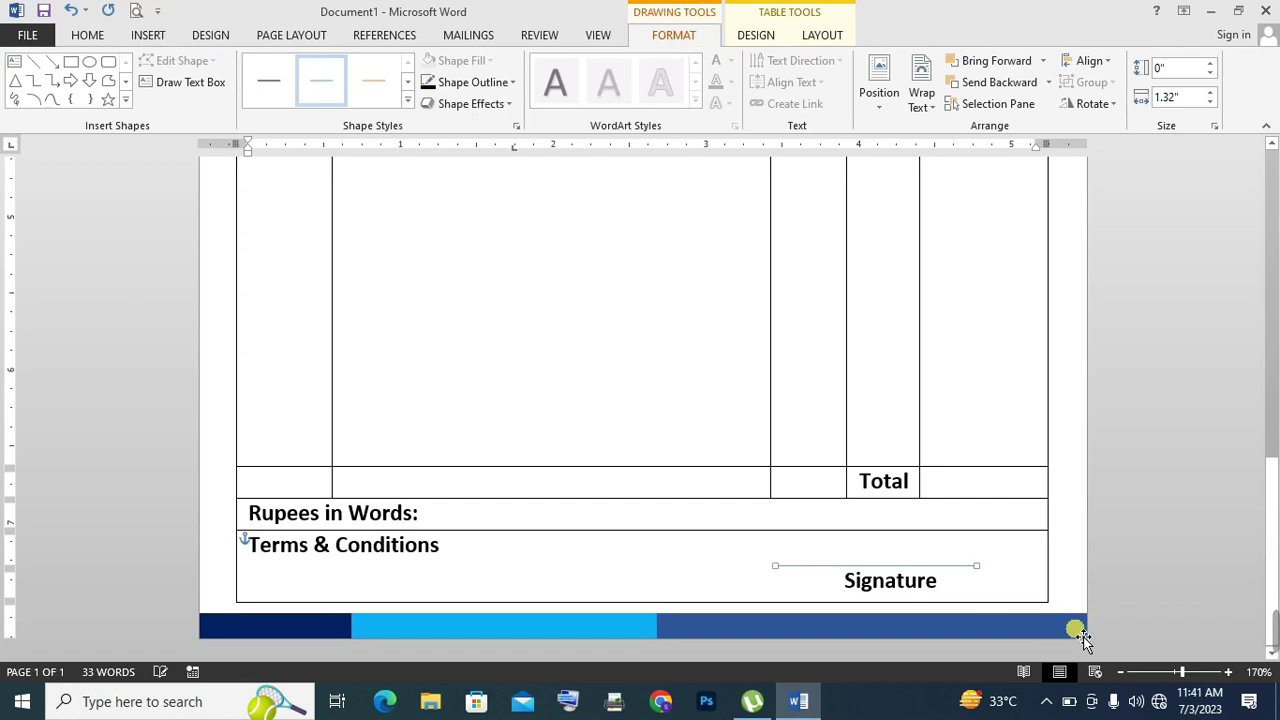
{"action": "key", "text": "Right"}
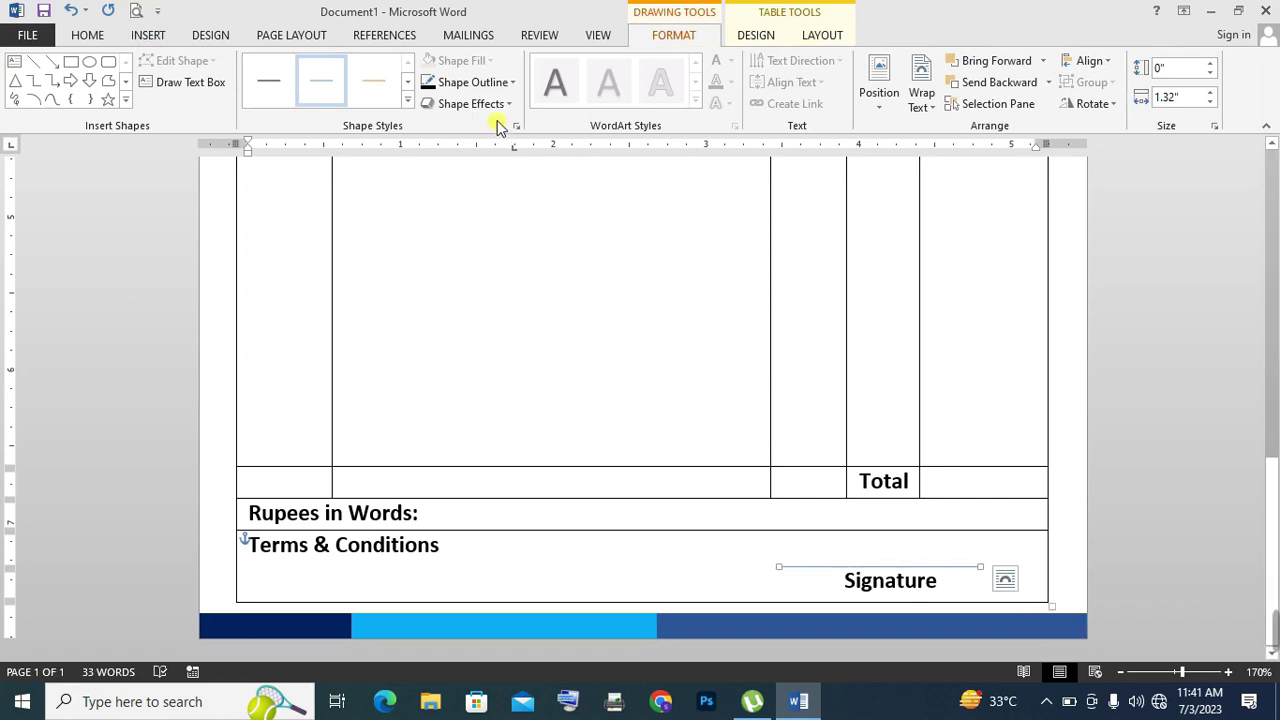
Style the signature line as a dotted black outline
{"action": "left_click", "coordinate": [475, 82]}
{"action": "mouse_move", "coordinate": [494, 295]}
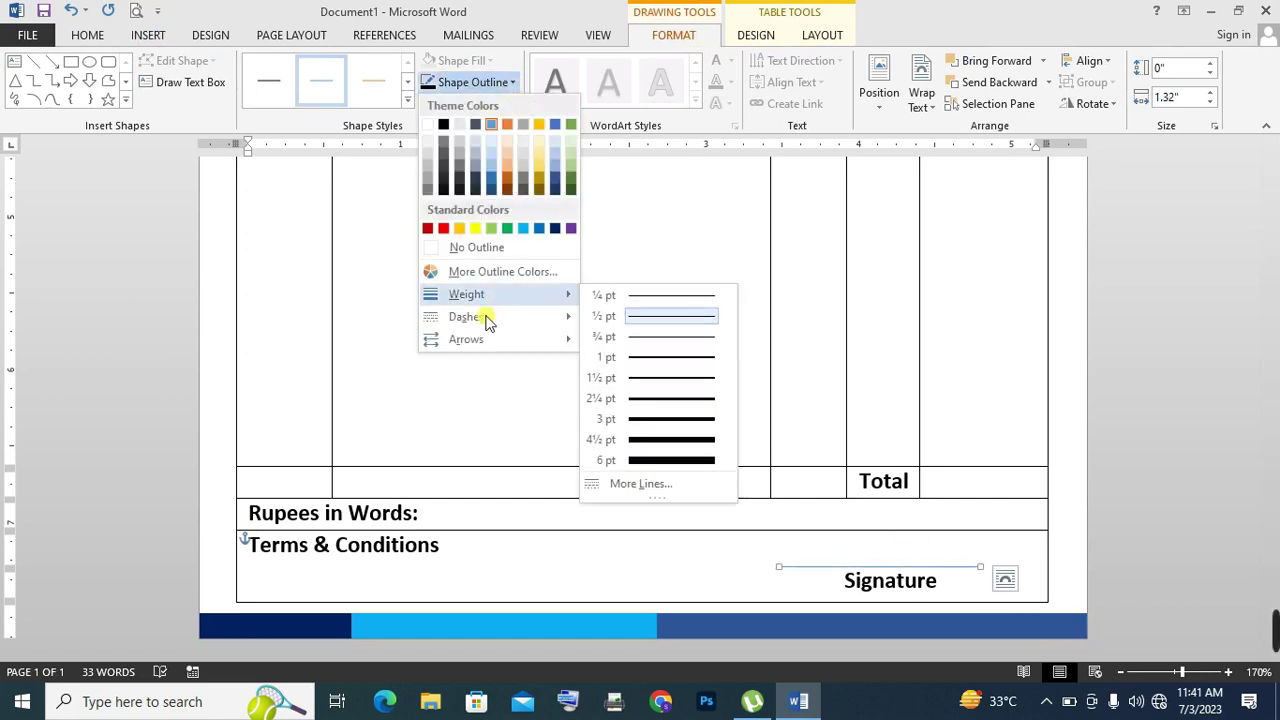
{"action": "mouse_move", "coordinate": [487, 320]}
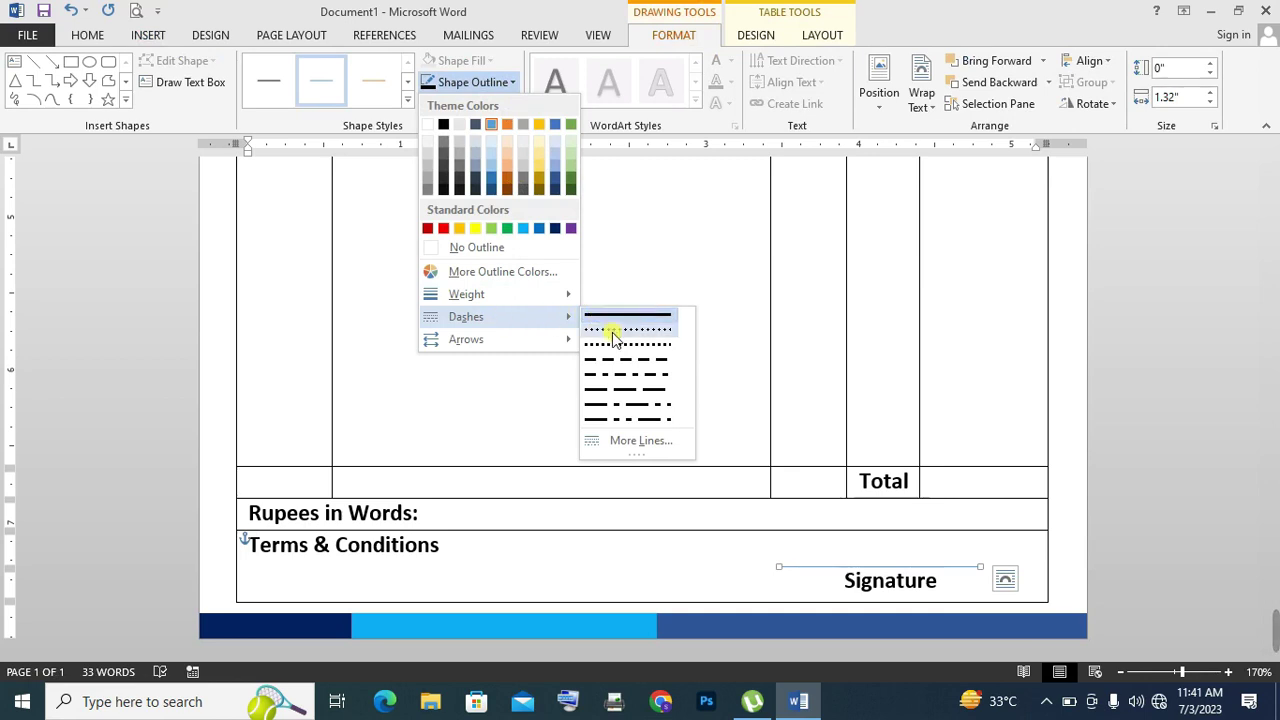
{"action": "left_click", "coordinate": [688, 375]}
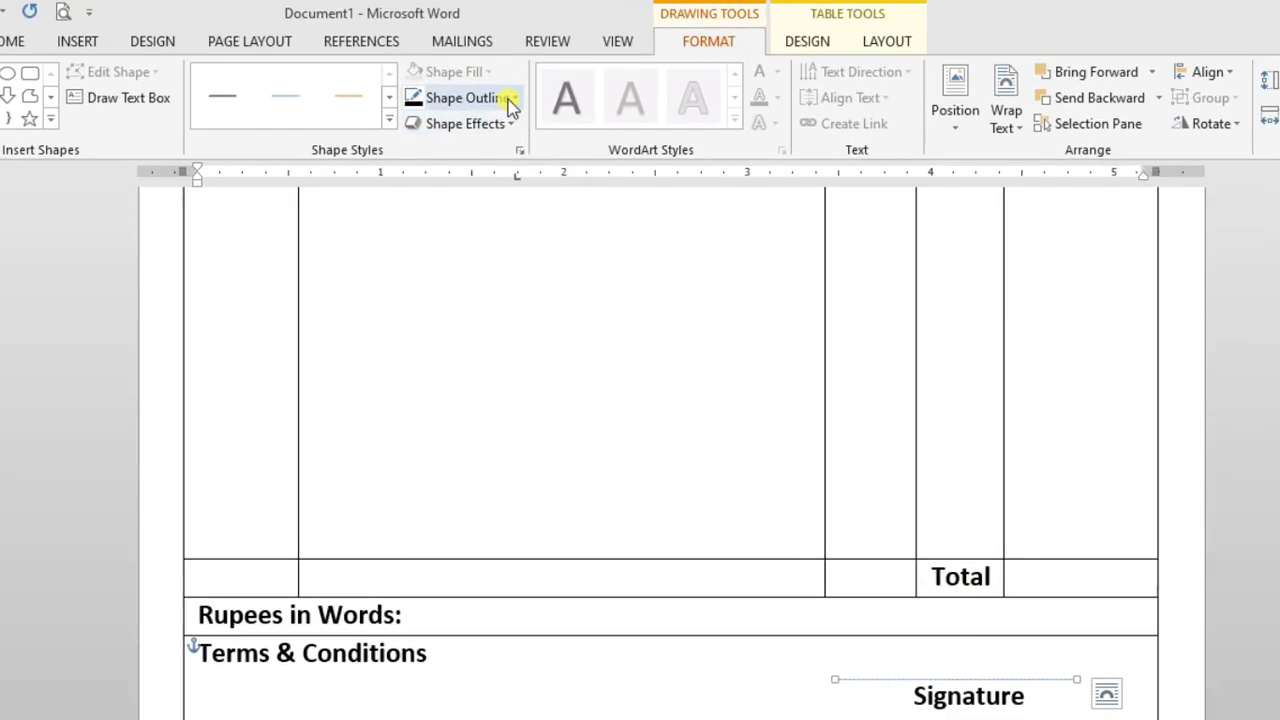
{"action": "left_click", "coordinate": [507, 83]}
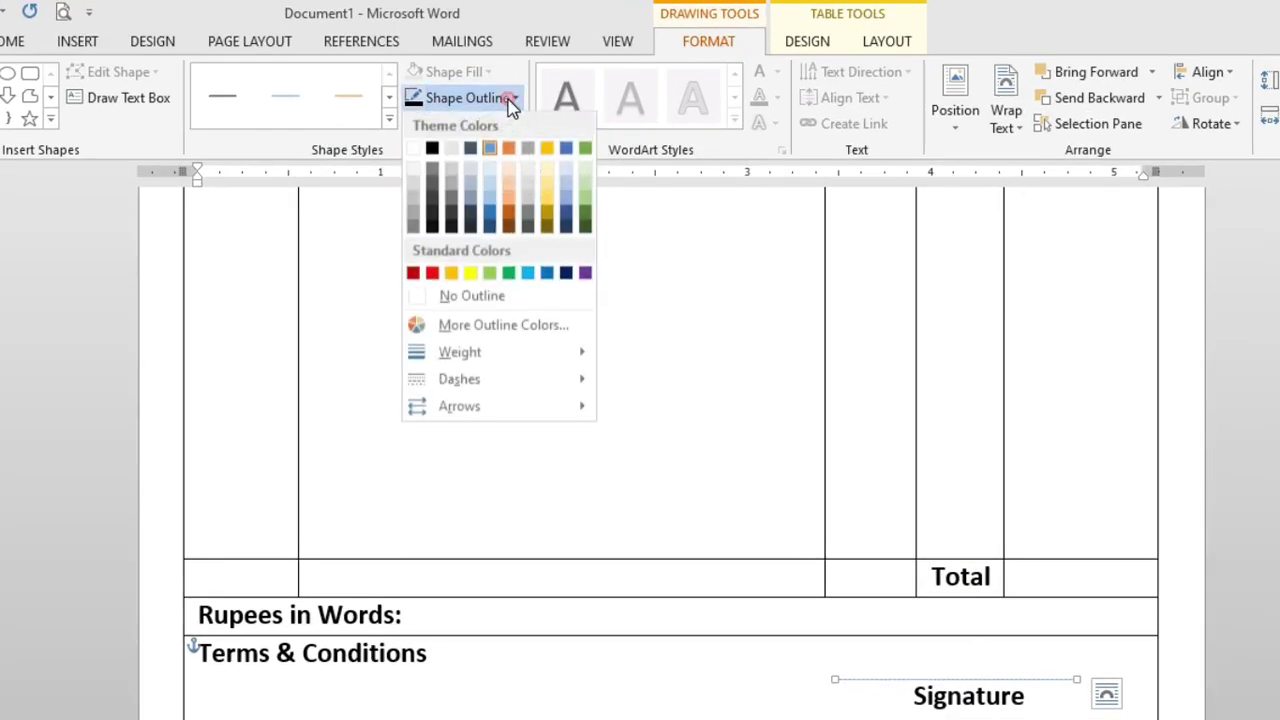
{"action": "left_click", "coordinate": [436, 160]}
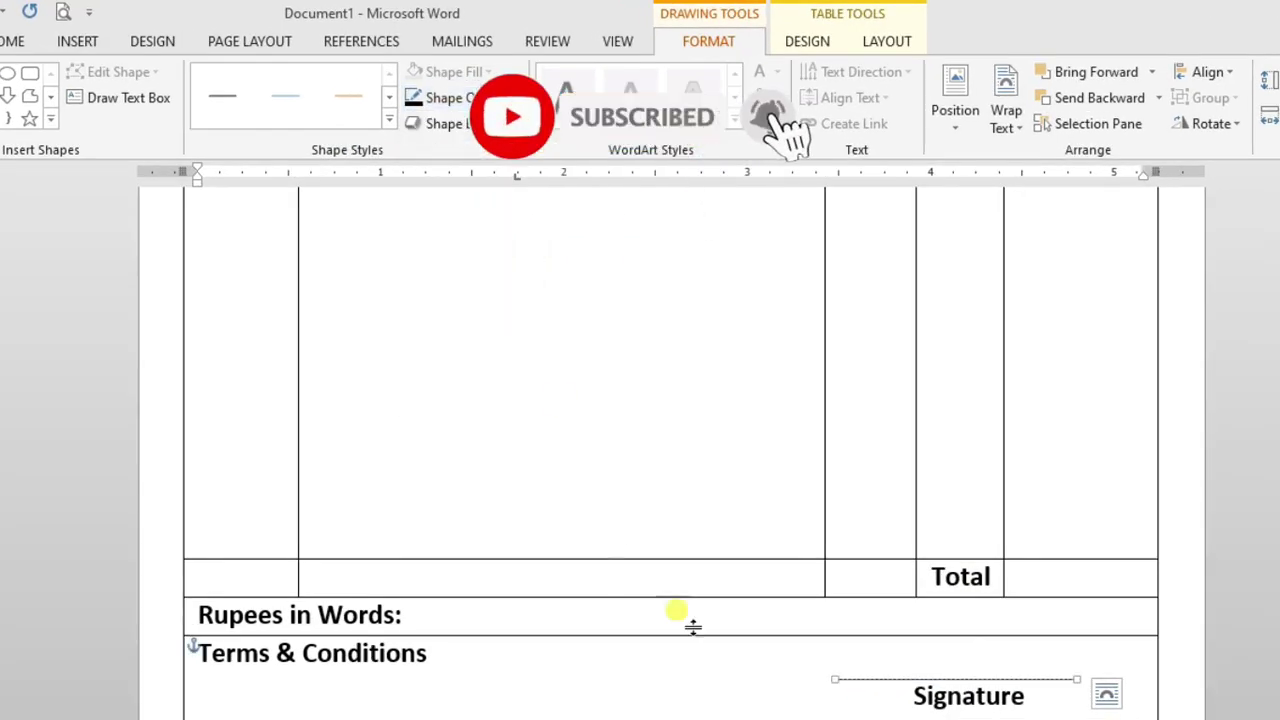
{"action": "left_click", "coordinate": [805, 558]}
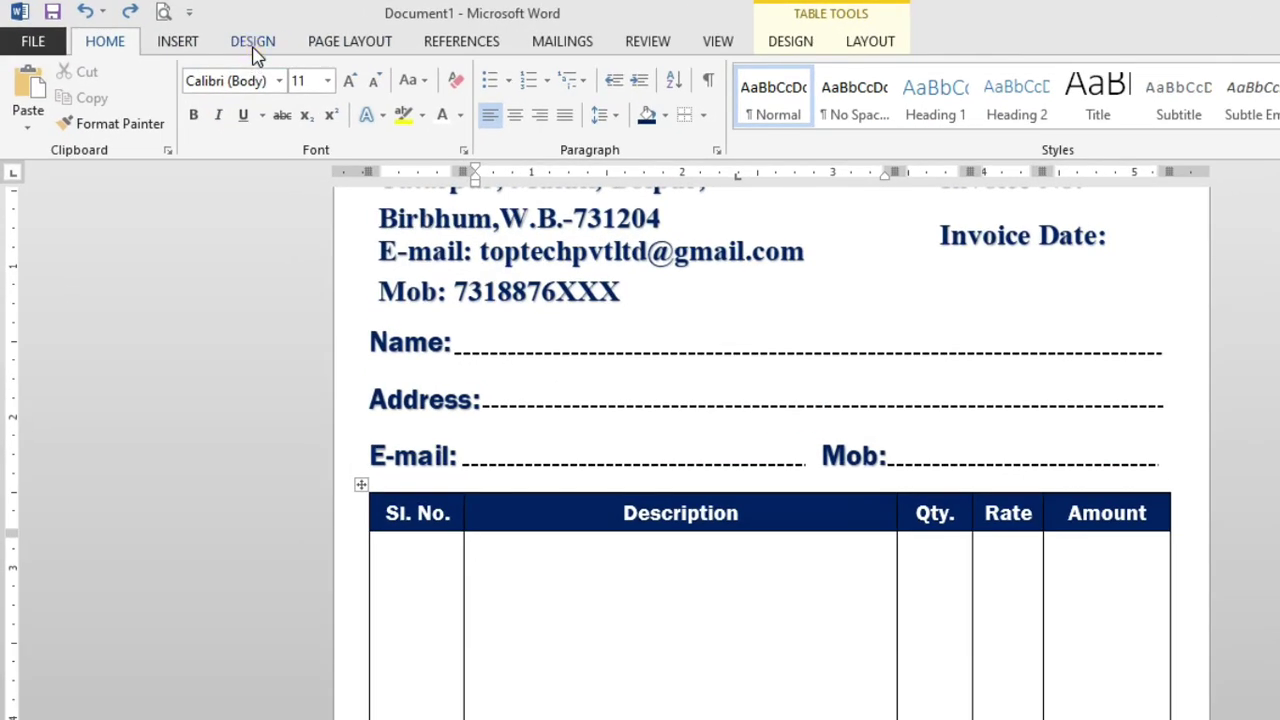
Apply a light cream page colour from the Design tab's Page Color options
{"action": "left_click", "coordinate": [210, 36]}
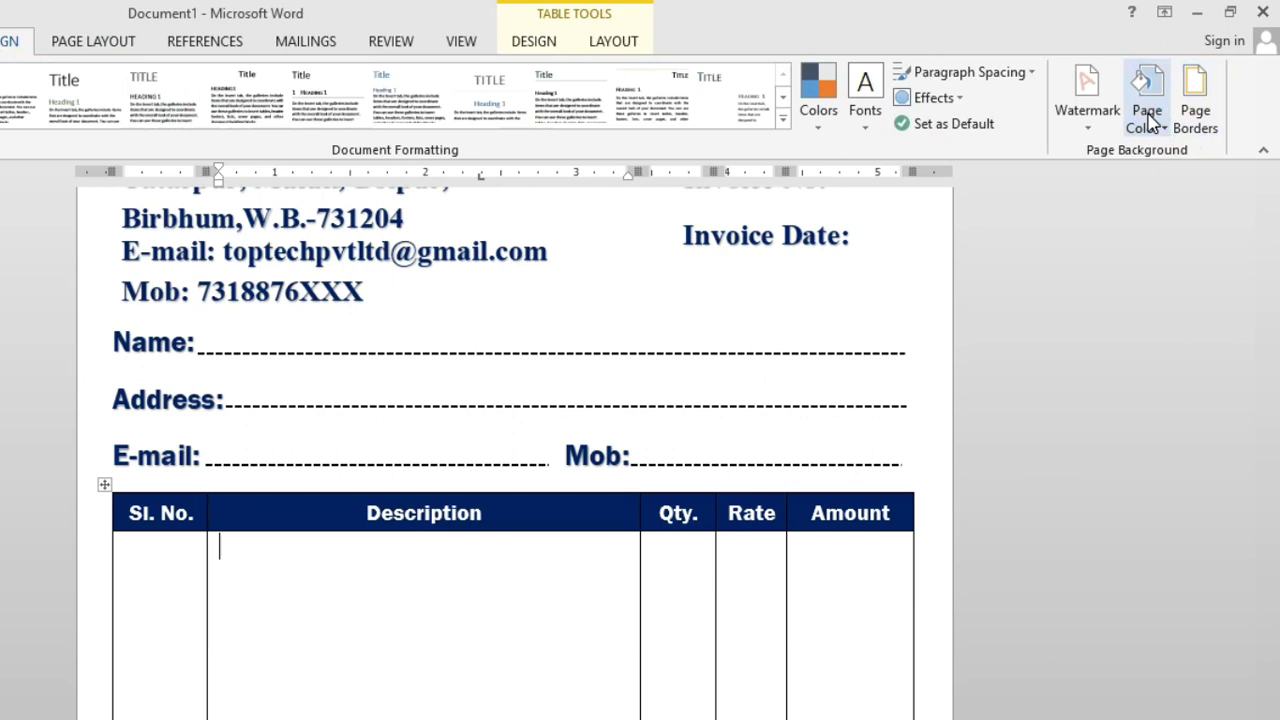
{"action": "left_click", "coordinate": [1150, 120]}
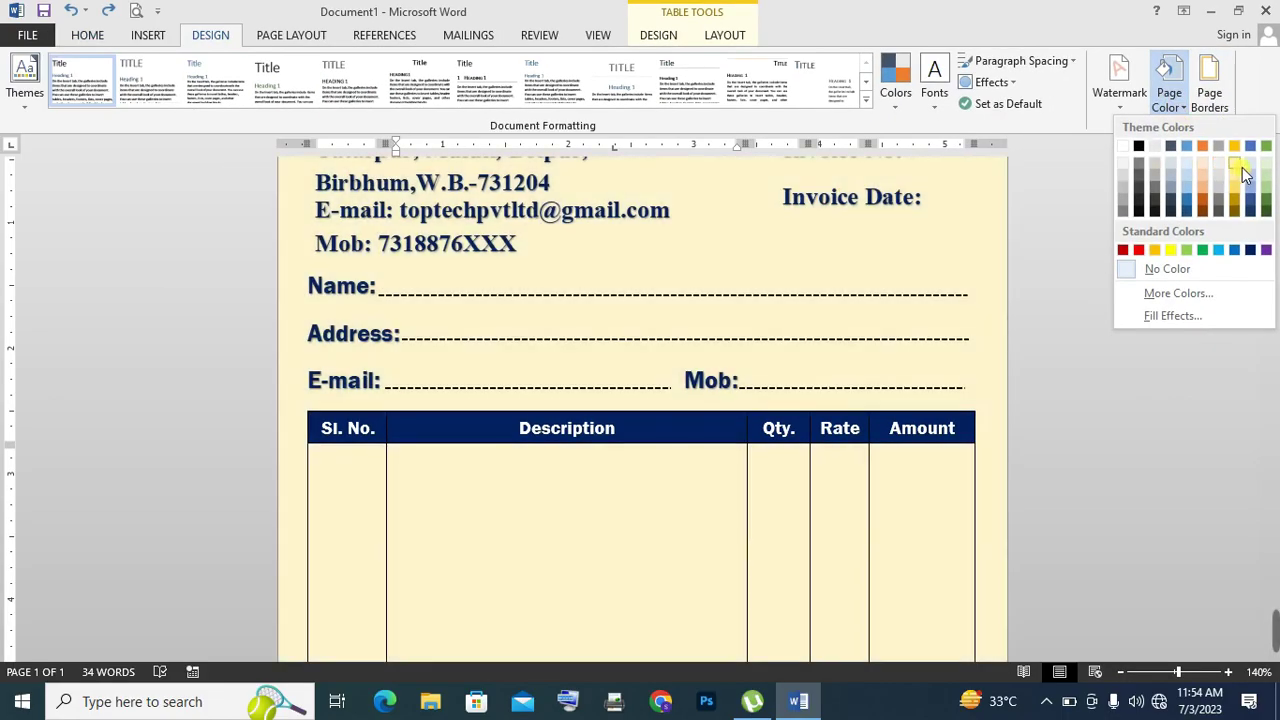
{"action": "left_click", "coordinate": [1241, 168]}
Scroll through the cream invoice from the company header down to the Signature row to review it
{"action": "scroll", "coordinate": [1027, 300], "scroll_direction": "up", "scroll_amount": 3}
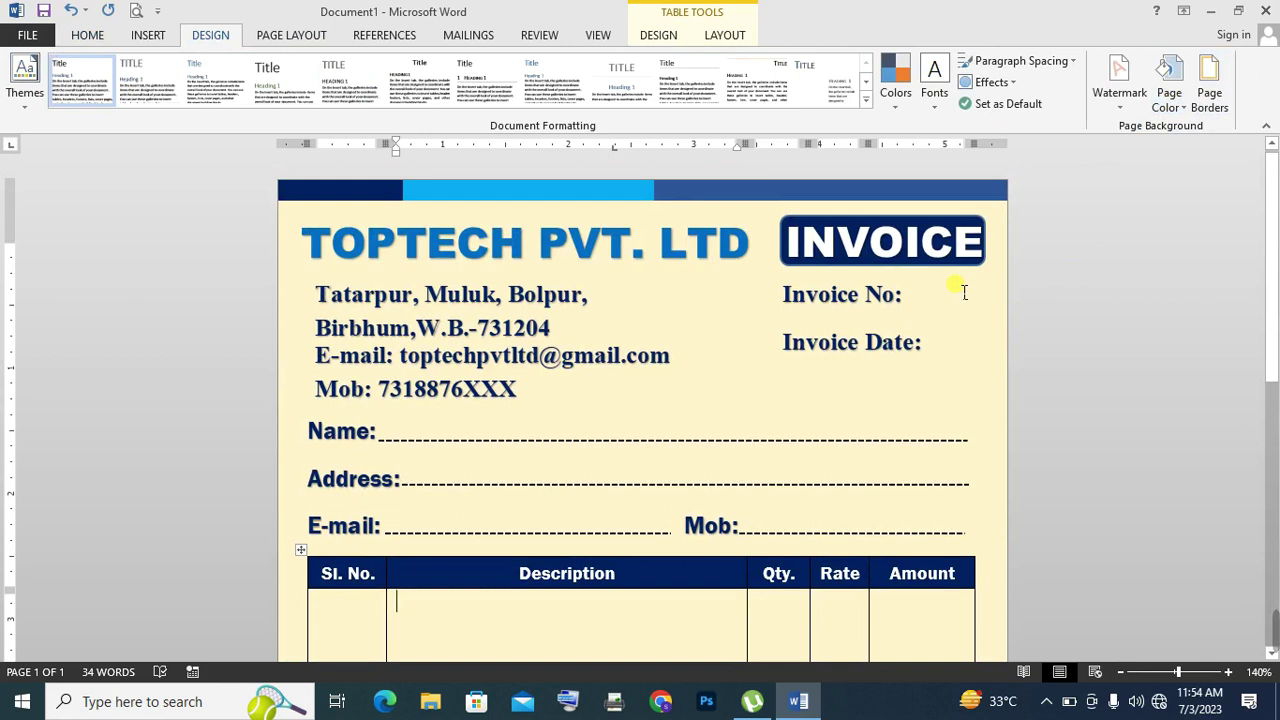
{"action": "scroll", "coordinate": [772, 435], "scroll_direction": "down", "scroll_amount": 5}
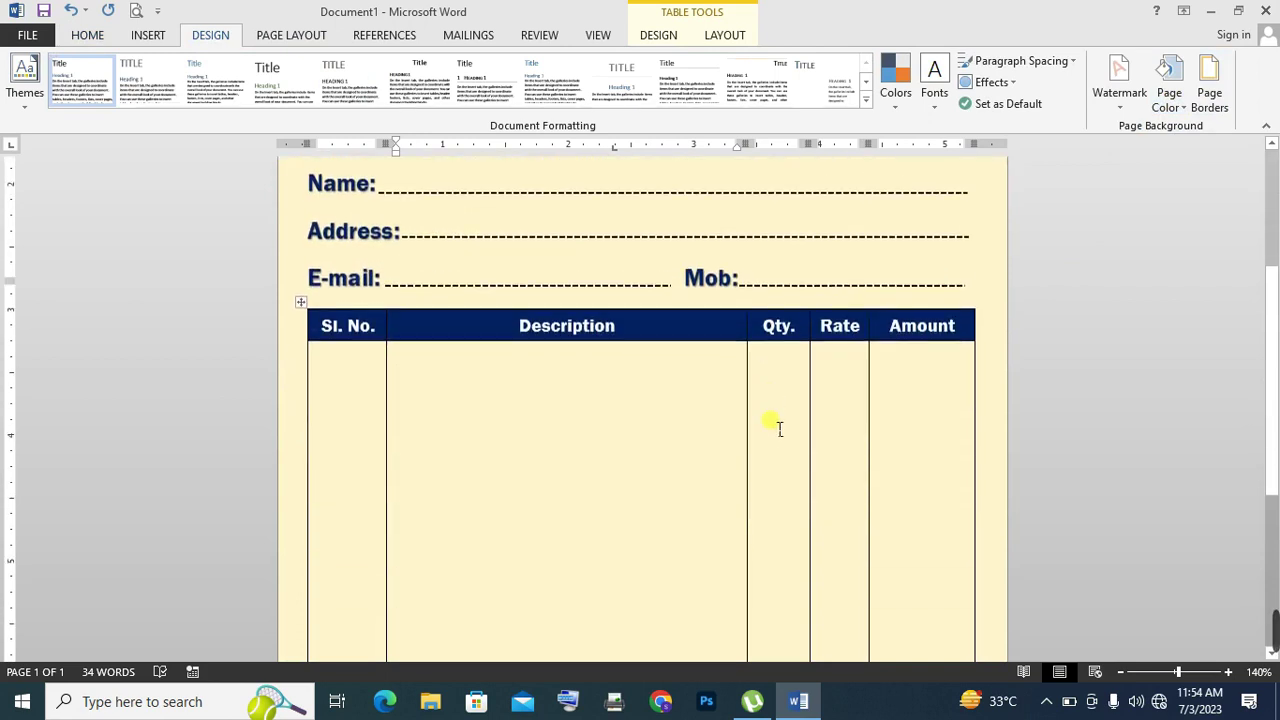
{"action": "scroll", "coordinate": [772, 428], "scroll_direction": "down", "scroll_amount": 6}
{"action": "scroll", "coordinate": [772, 428], "scroll_direction": "up", "scroll_amount": 8}
{"action": "scroll", "coordinate": [775, 428], "scroll_direction": "up", "scroll_amount": 7}
{"action": "scroll", "coordinate": [779, 428], "scroll_direction": "up", "scroll_amount": 1}
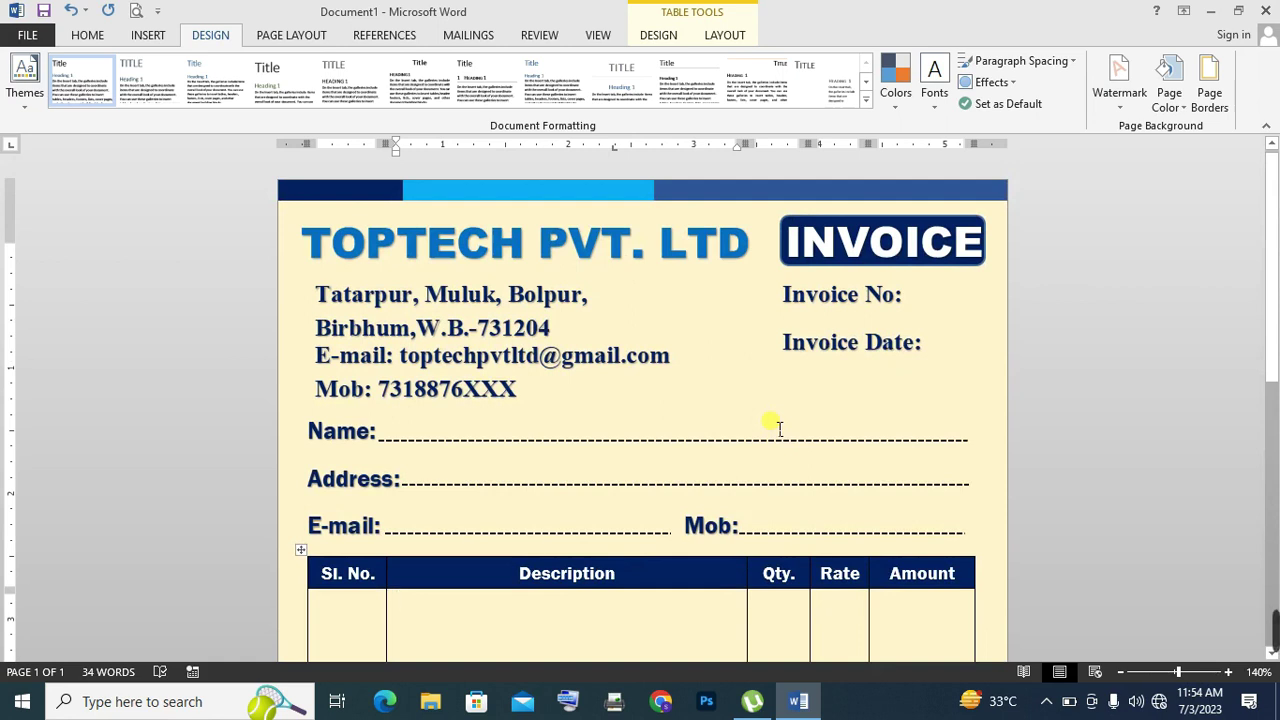
{"action": "scroll", "coordinate": [779, 428], "scroll_direction": "down", "scroll_amount": 2}
{"action": "scroll", "coordinate": [779, 428], "scroll_direction": "down", "scroll_amount": 4}
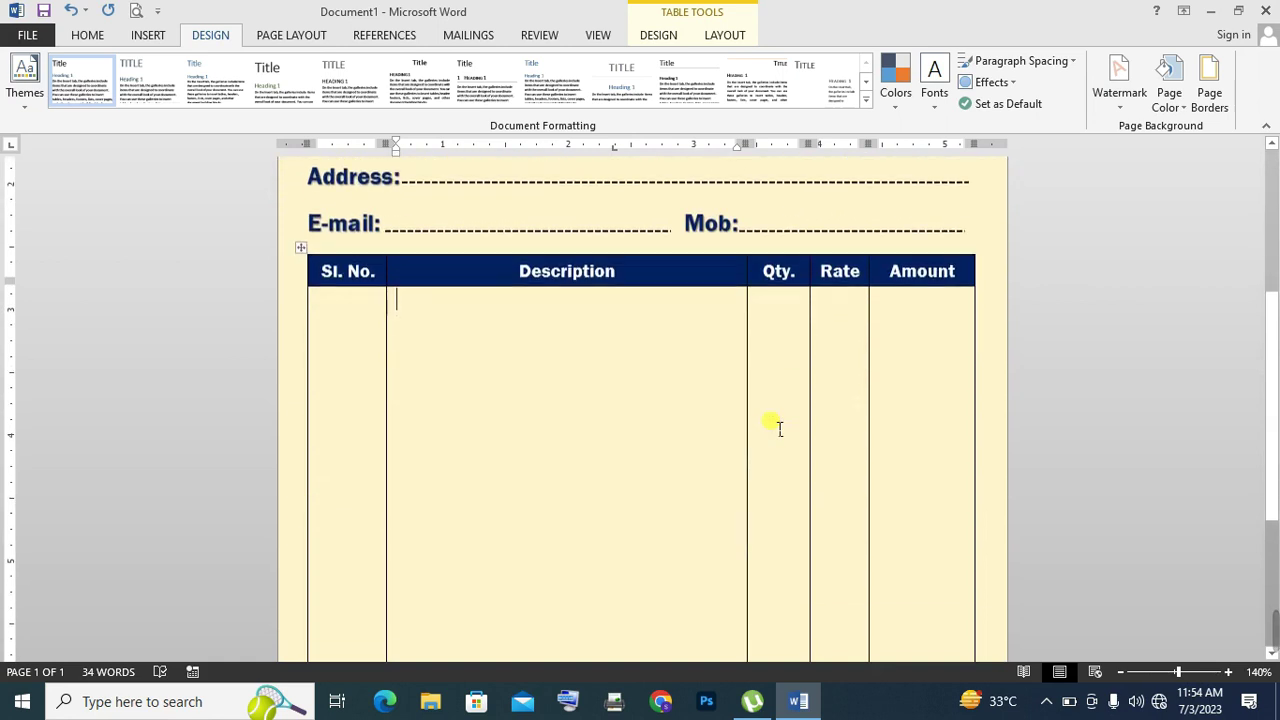
{"action": "scroll", "coordinate": [779, 428], "scroll_direction": "down", "scroll_amount": 6}
{"action": "scroll", "coordinate": [779, 428], "scroll_direction": "up", "scroll_amount": 1}
{"action": "scroll", "coordinate": [779, 428], "scroll_direction": "up", "scroll_amount": 7}
{"action": "scroll", "coordinate": [779, 426], "scroll_direction": "up", "scroll_amount": 3}
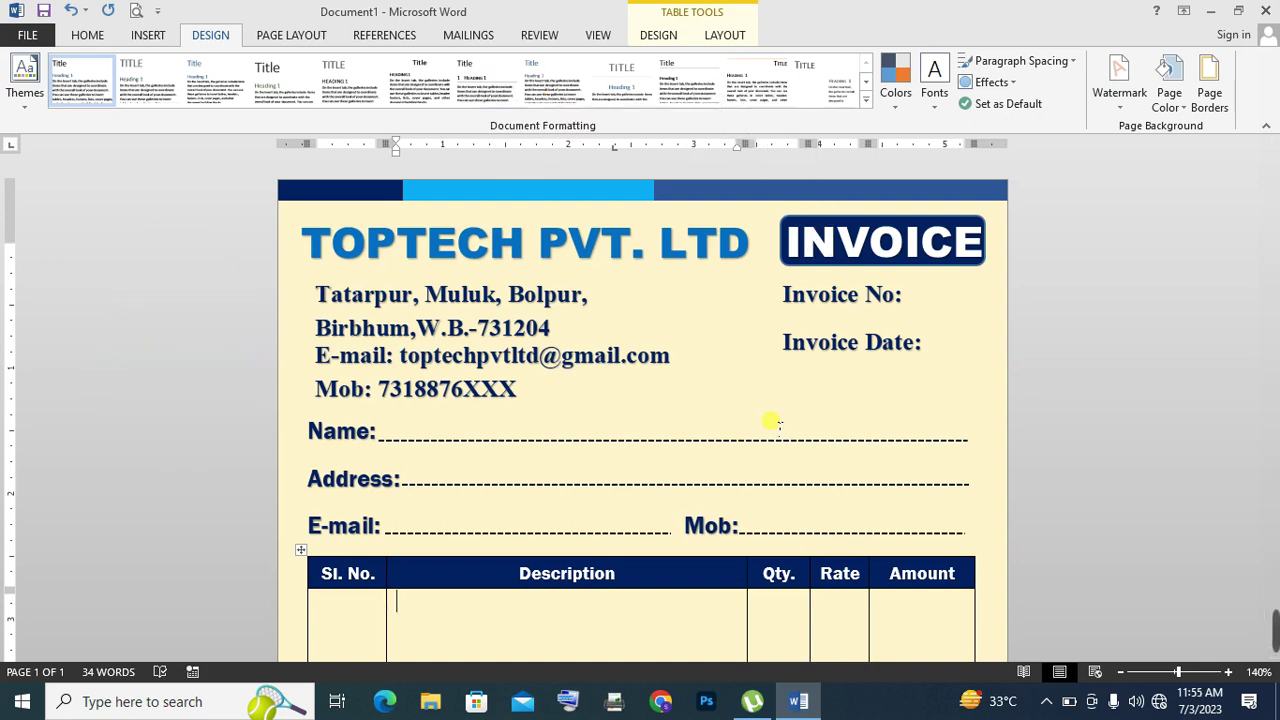
{"action": "scroll", "coordinate": [779, 425], "scroll_direction": "down", "scroll_amount": 1}
{"action": "scroll", "coordinate": [779, 425], "scroll_direction": "down", "scroll_amount": 3}
{"action": "scroll", "coordinate": [779, 428], "scroll_direction": "down", "scroll_amount": 5}
{"action": "scroll", "coordinate": [779, 428], "scroll_direction": "down", "scroll_amount": 2}
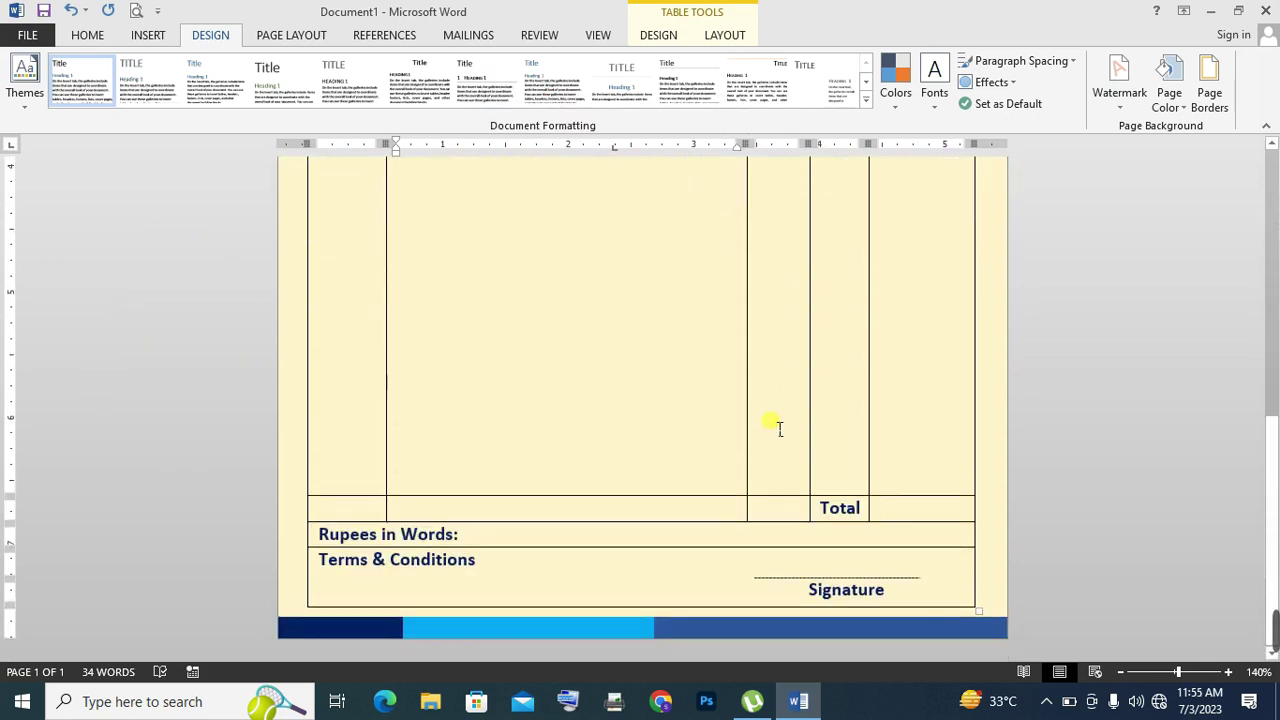